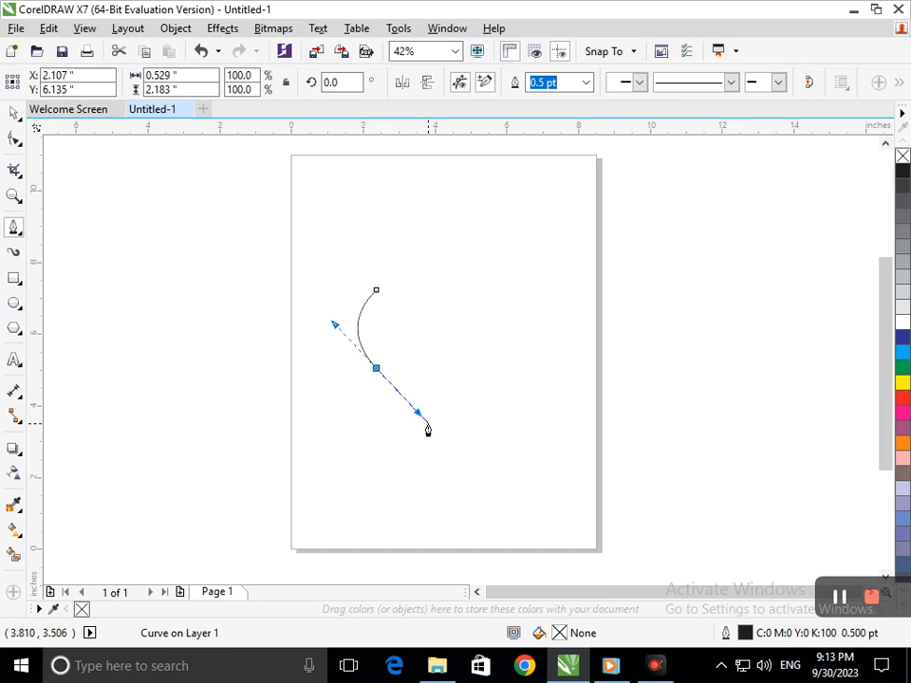
Continue the Pen curve to a pointed lower tip and sweep it back up the right side, about 3.3 by 3.7 inches overall.
{"action": "key", "text": "ctrl+z"}
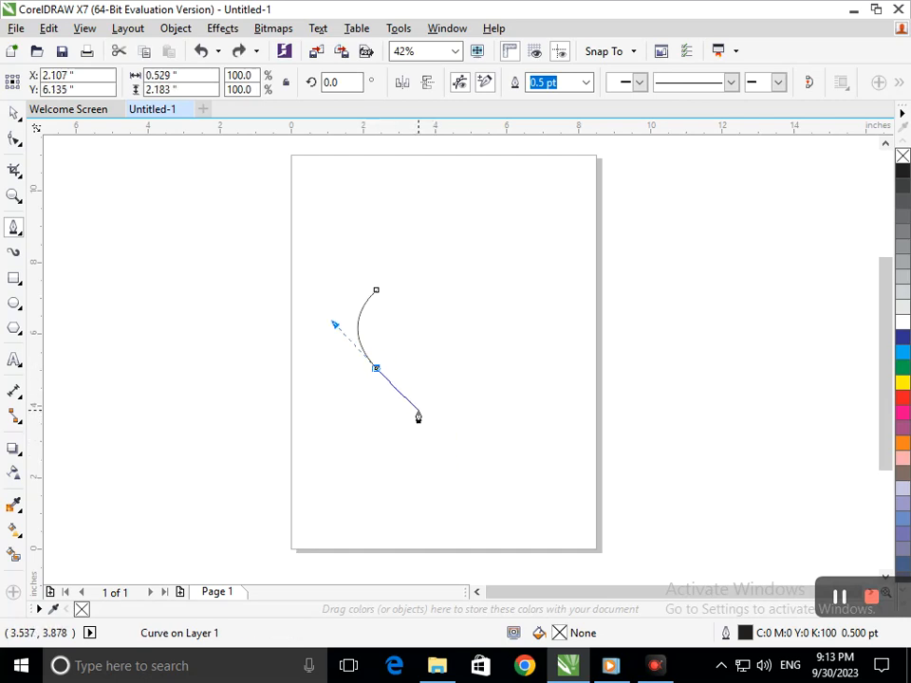
{"action": "left_click_drag", "start_coordinate": [427, 426], "coordinate": [428, 457]}
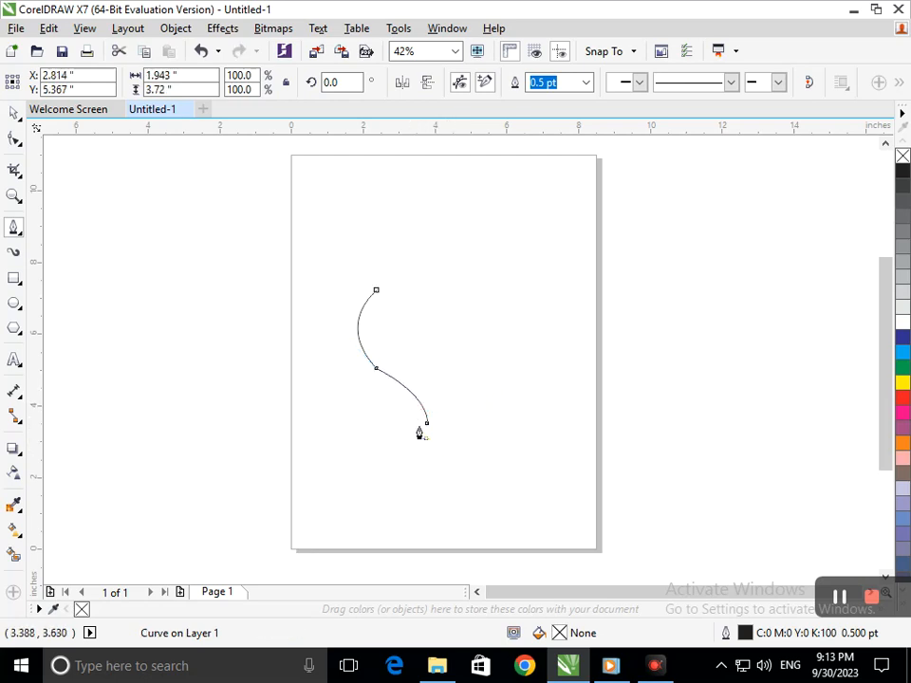
{"action": "left_click", "coordinate": [433, 423]}
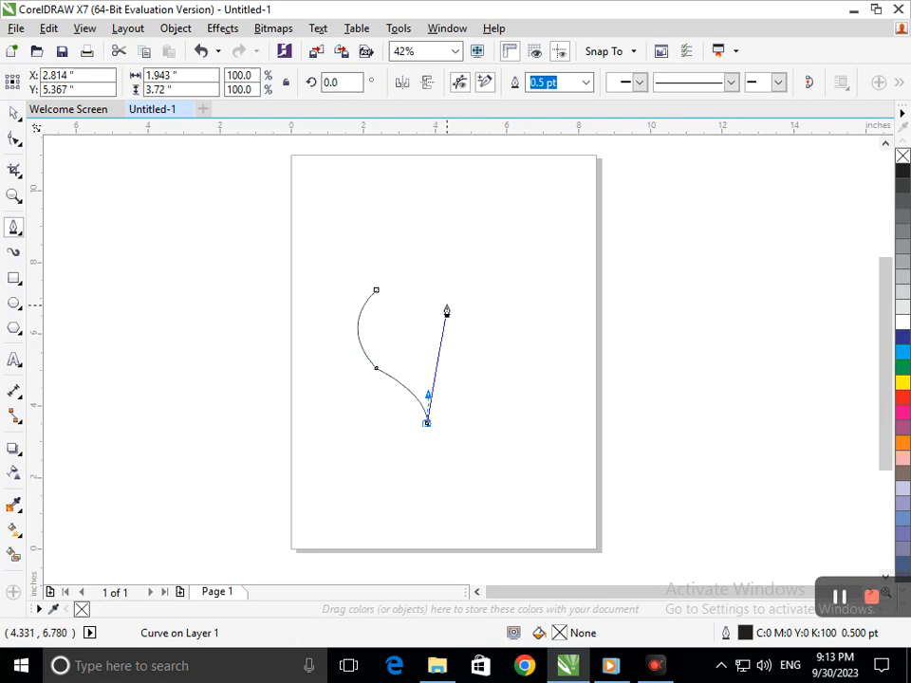
{"action": "left_click_drag", "start_coordinate": [466, 305], "coordinate": [431, 223]}
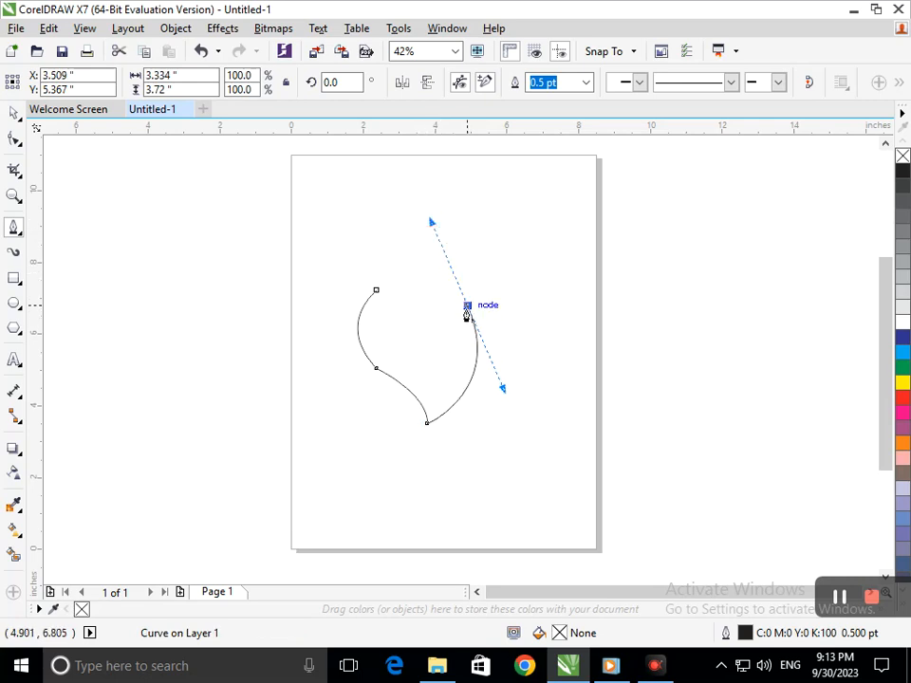
{"action": "left_click", "coordinate": [466, 307]}
Extend the Pen outline up to a top node and end it with a short inward hook, leaving it open at about 6.1 inches high.
{"action": "left_click_drag", "start_coordinate": [412, 207], "coordinate": [370, 195]}
{"action": "key", "text": "ctrl+z"}
{"action": "left_click_drag", "start_coordinate": [402, 209], "coordinate": [323, 149]}
{"action": "key", "text": "ctrl+z"}
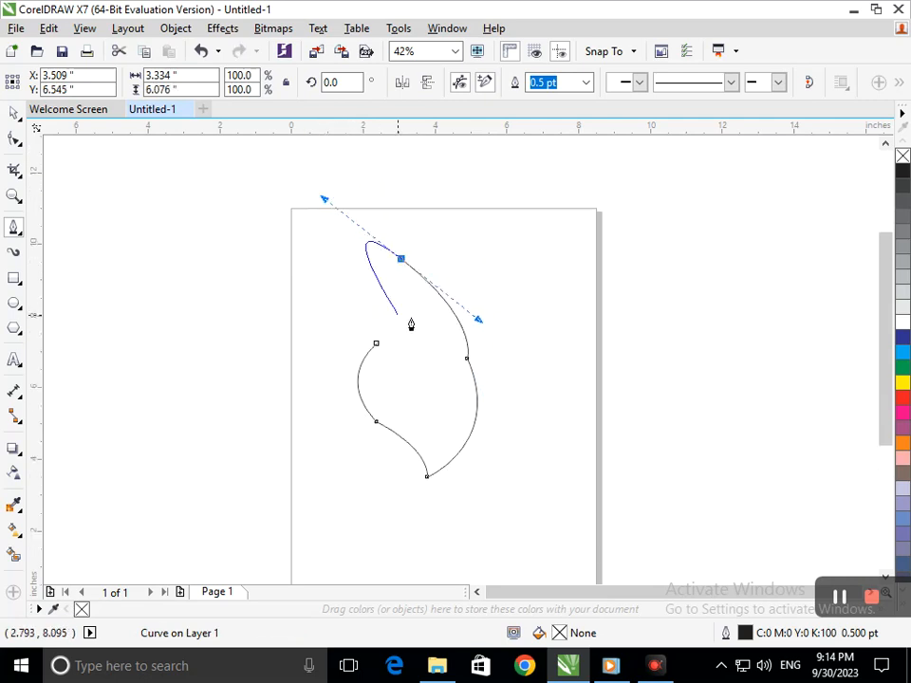
{"action": "left_click", "coordinate": [399, 264]}
{"action": "left_click_drag", "start_coordinate": [373, 309], "coordinate": [410, 342]}
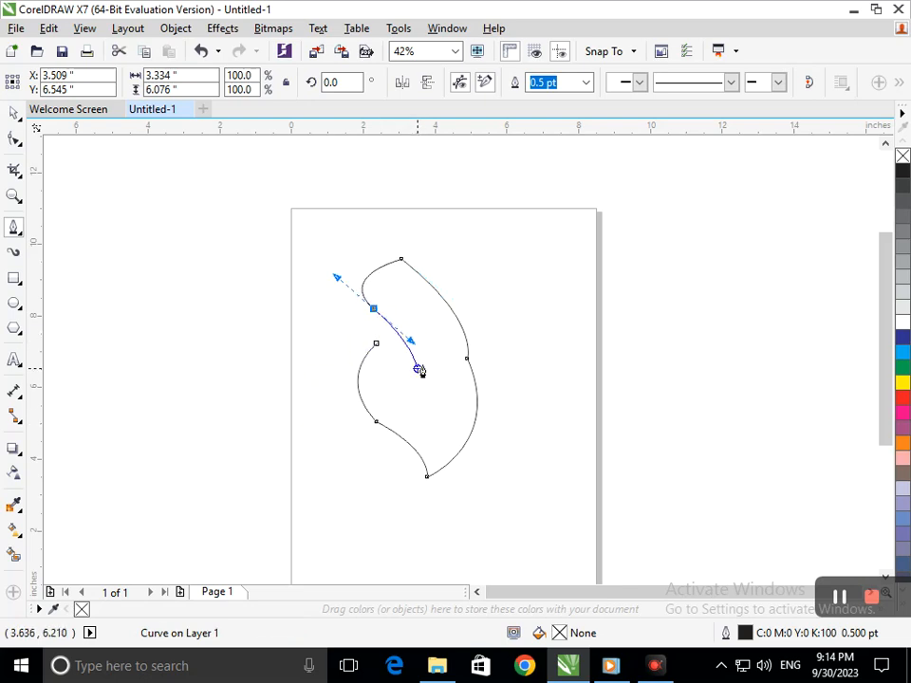
{"action": "key", "text": "Escape"}
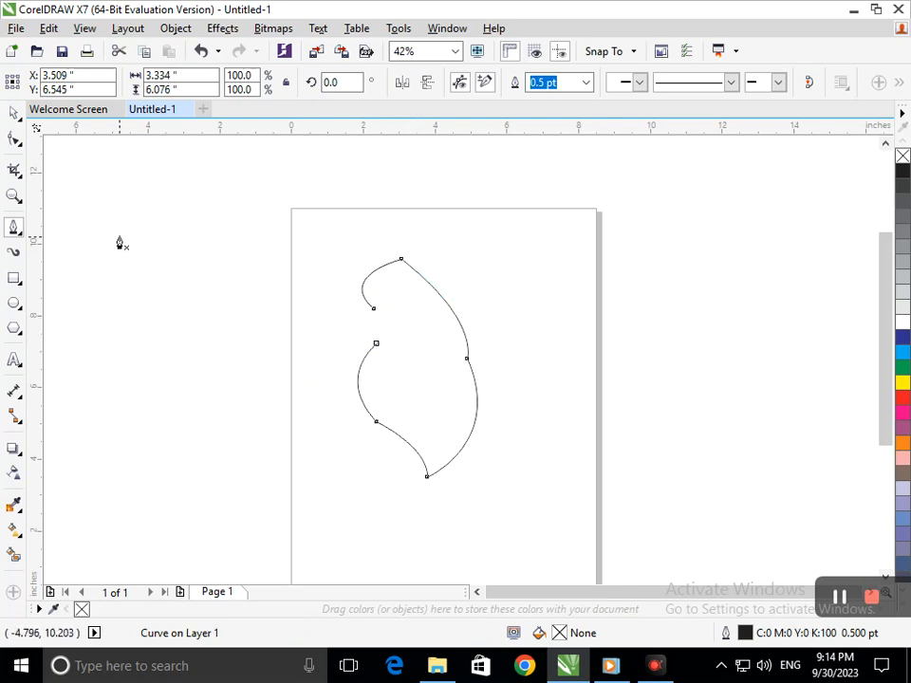
Pull out the upper control handle of the right-side node so it lines up with the lower handle.
{"action": "left_click", "coordinate": [19, 141]}
{"action": "left_click", "coordinate": [465, 359]}
{"action": "scroll", "coordinate": [482, 376], "scroll_direction": "up", "scroll_amount": 2}
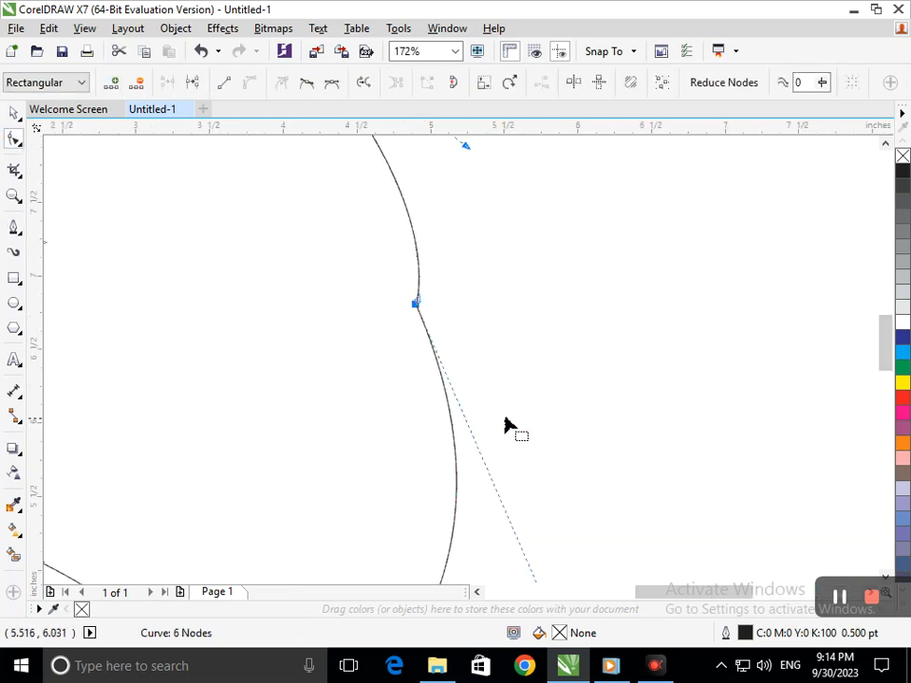
{"action": "left_click_drag", "start_coordinate": [420, 303], "coordinate": [372, 210]}
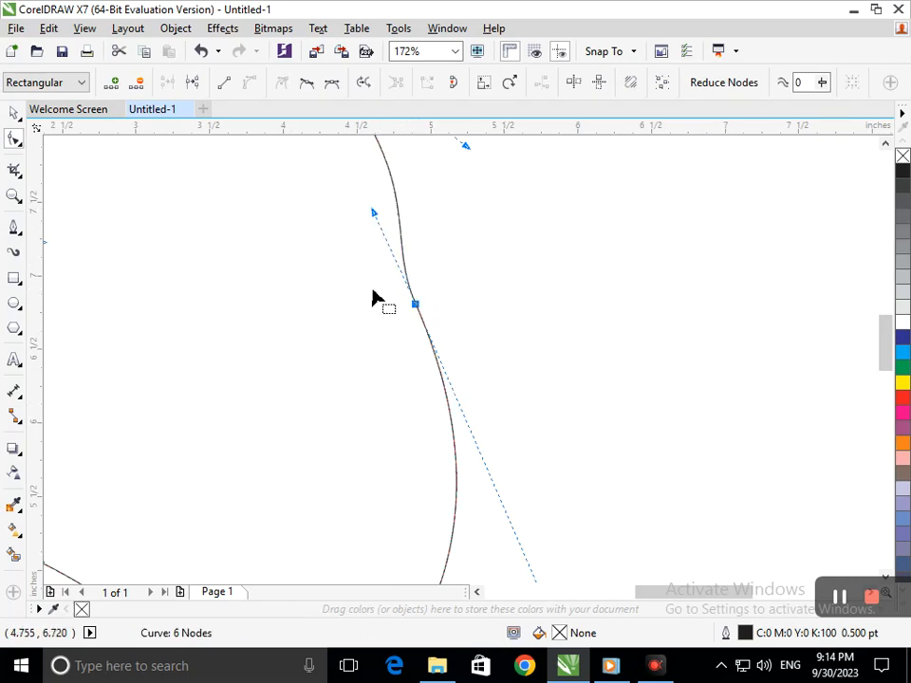
{"action": "scroll", "coordinate": [482, 369], "scroll_direction": "down", "scroll_amount": 2}
Move the right-side node outward, adjust its handles, and shorten the top node's handle to round the upper-right edge.
{"action": "left_click_drag", "start_coordinate": [457, 338], "coordinate": [462, 303]}
{"action": "left_click", "coordinate": [467, 359]}
{"action": "left_click_drag", "start_coordinate": [501, 442], "coordinate": [484, 467]}
{"action": "mouse_move", "coordinate": [471, 361]}
{"action": "left_mouse_down"}
{"action": "mouse_move", "coordinate": [488, 366]}
{"action": "mouse_move", "coordinate": [486, 358]}
{"action": "left_mouse_up"}
{"action": "left_click_drag", "start_coordinate": [501, 455], "coordinate": [490, 464]}
{"action": "mouse_move", "coordinate": [456, 329]}
{"action": "left_mouse_down"}
{"action": "mouse_move", "coordinate": [466, 300]}
{"action": "mouse_move", "coordinate": [444, 268]}
{"action": "mouse_move", "coordinate": [459, 322]}
{"action": "left_mouse_up"}
{"action": "left_click_drag", "start_coordinate": [444, 273], "coordinate": [455, 257]}
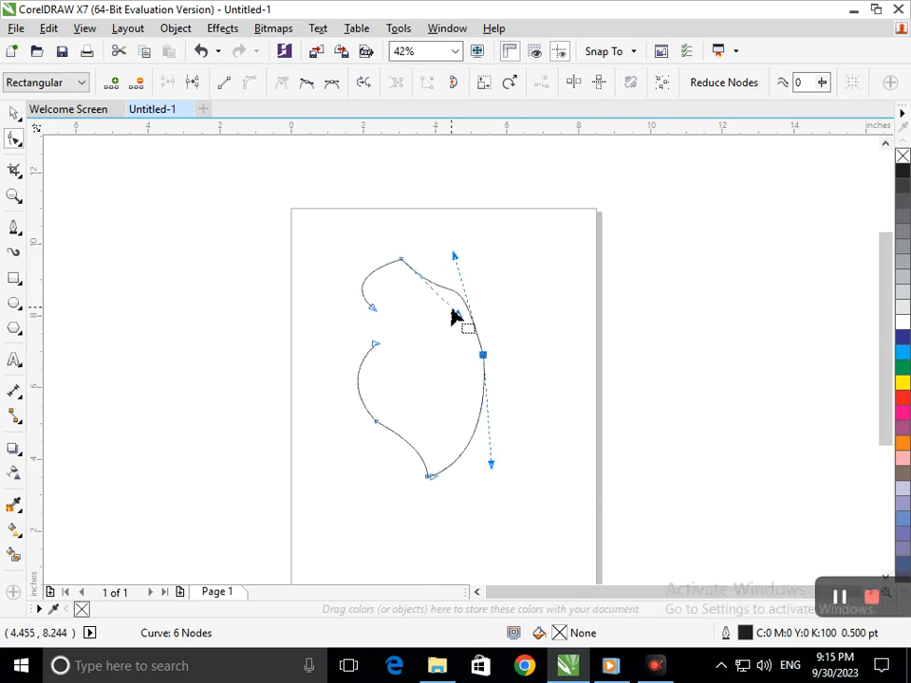
{"action": "left_click_drag", "start_coordinate": [456, 317], "coordinate": [401, 273]}
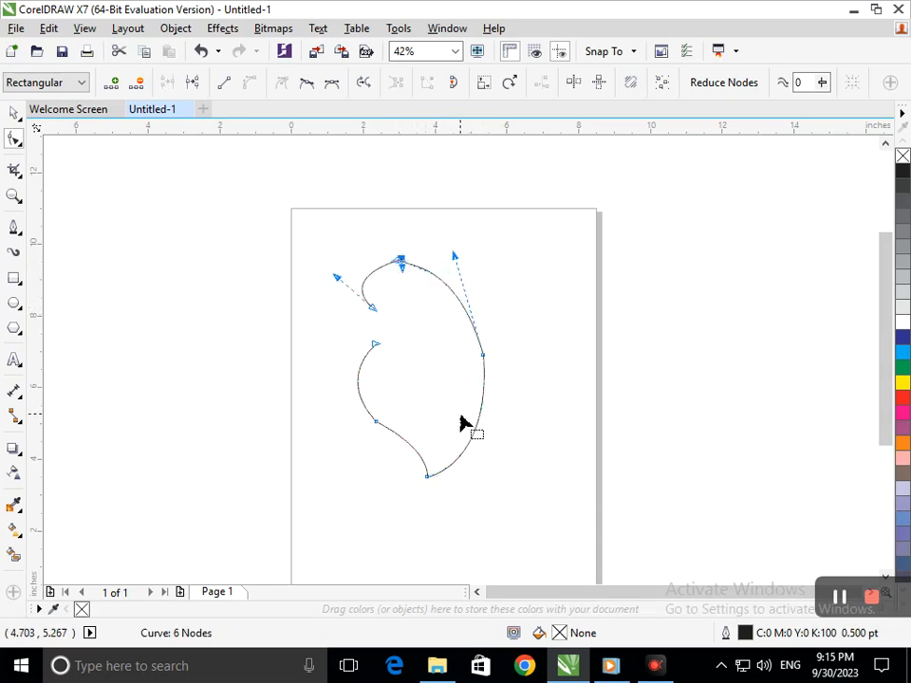
Adjust the lower control handle of the lower-left node where the two left-side curves meet.
{"action": "left_click", "coordinate": [376, 424]}
{"action": "scroll", "coordinate": [375, 422], "scroll_direction": "up", "scroll_amount": 5}
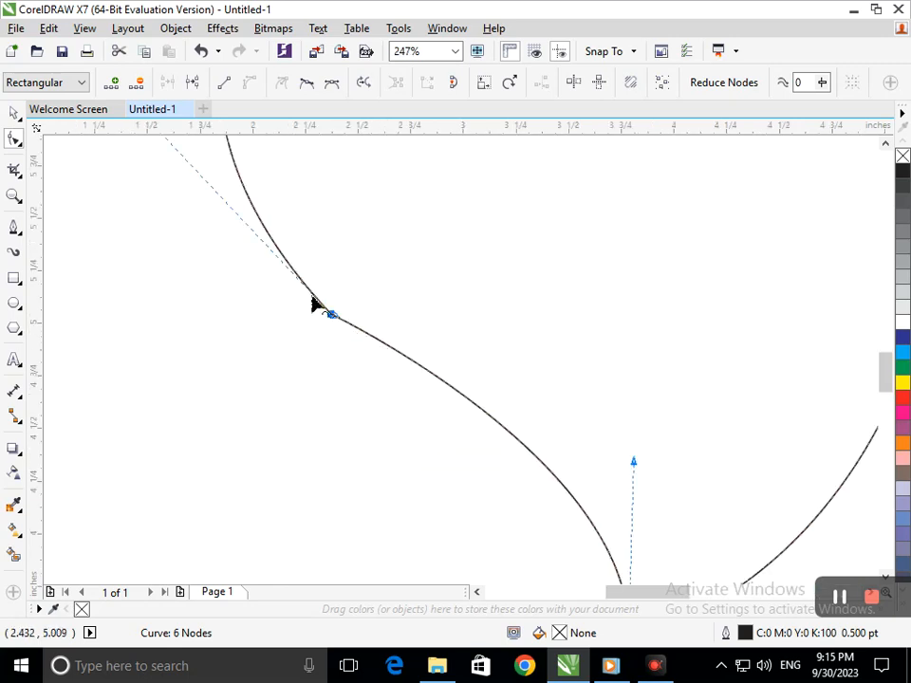
{"action": "left_click_drag", "start_coordinate": [408, 354], "coordinate": [455, 411]}
{"action": "scroll", "coordinate": [474, 432], "scroll_direction": "down", "scroll_amount": 3}
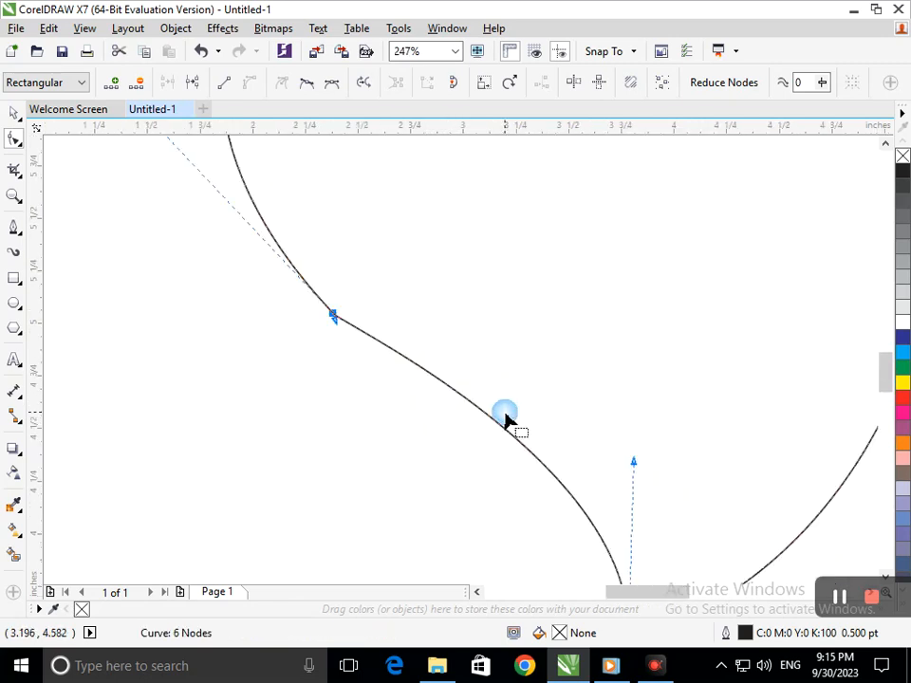
{"action": "scroll", "coordinate": [454, 400], "scroll_direction": "down", "scroll_amount": 3}
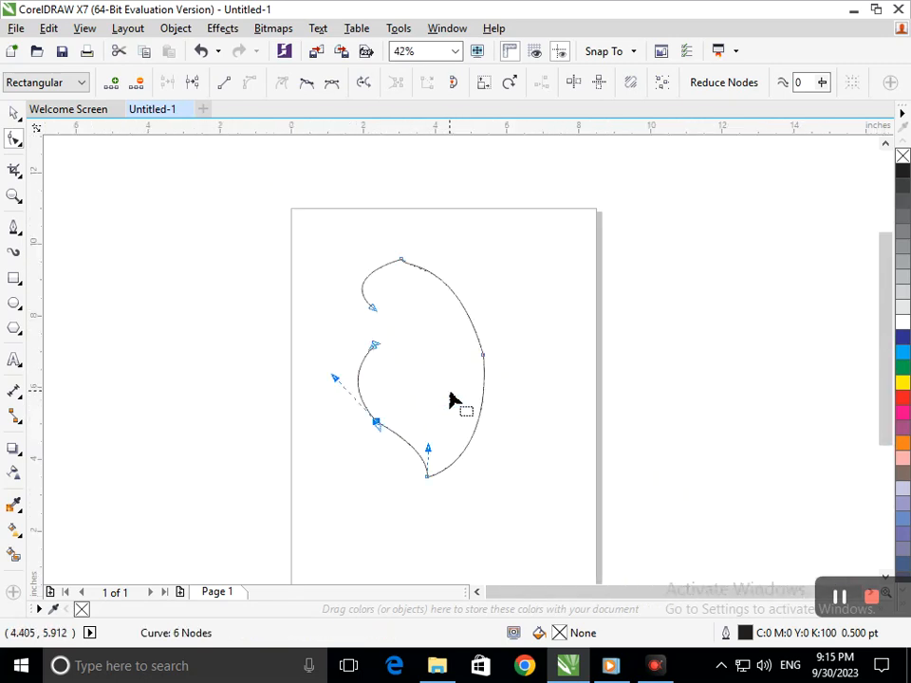
Pull the top node's right-hand control handle back against the node to remove the dip at the top of the outline.
{"action": "left_click", "coordinate": [14, 113]}
{"action": "left_click", "coordinate": [13, 142]}
{"action": "key", "text": "F2"}
{"action": "left_click_drag", "start_coordinate": [359, 239], "coordinate": [527, 317]}
{"action": "key", "text": "F2"}
{"action": "left_click_drag", "start_coordinate": [228, 227], "coordinate": [308, 310]}
{"action": "mouse_move", "coordinate": [370, 365]}
{"action": "left_mouse_down"}
{"action": "mouse_move", "coordinate": [370, 390]}
{"action": "mouse_move", "coordinate": [372, 370]}
{"action": "left_mouse_up"}
{"action": "scroll", "coordinate": [418, 472], "scroll_direction": "down", "scroll_amount": 3}
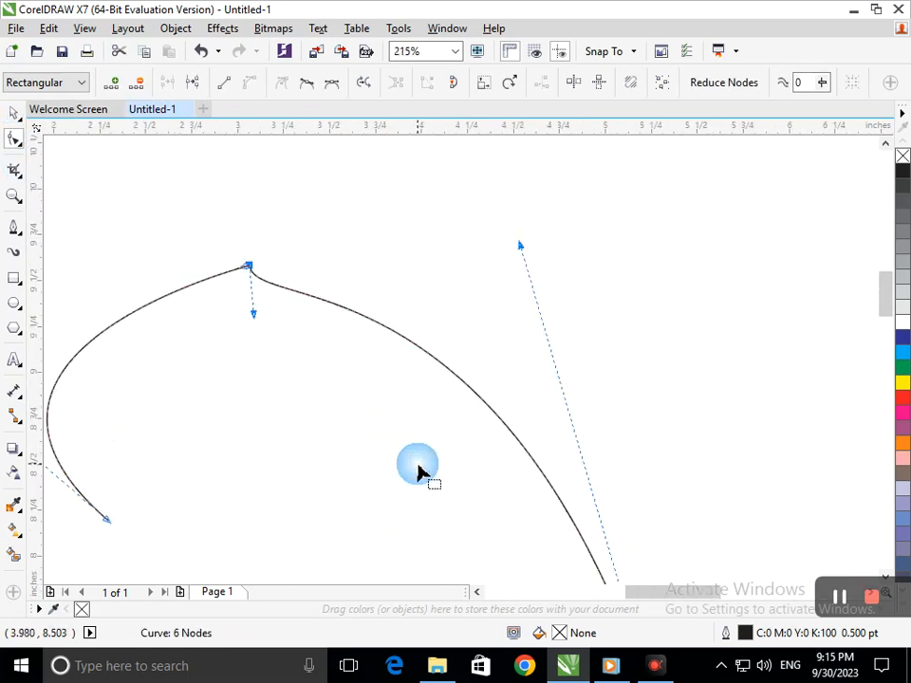
{"action": "left_click_drag", "start_coordinate": [254, 319], "coordinate": [251, 267]}
{"action": "key", "text": "F2"}
{"action": "right_click", "coordinate": [354, 360]}
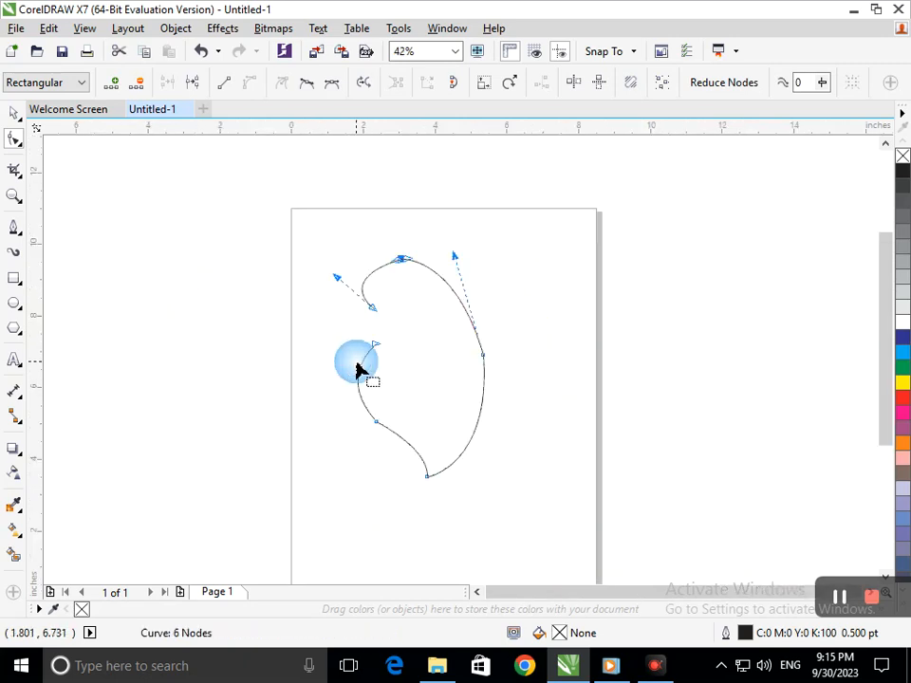
Fine-tune the short control handle at the lower-left node up close and deselect the curve.
{"action": "key", "text": "F2"}
{"action": "left_click_drag", "start_coordinate": [348, 404], "coordinate": [426, 463]}
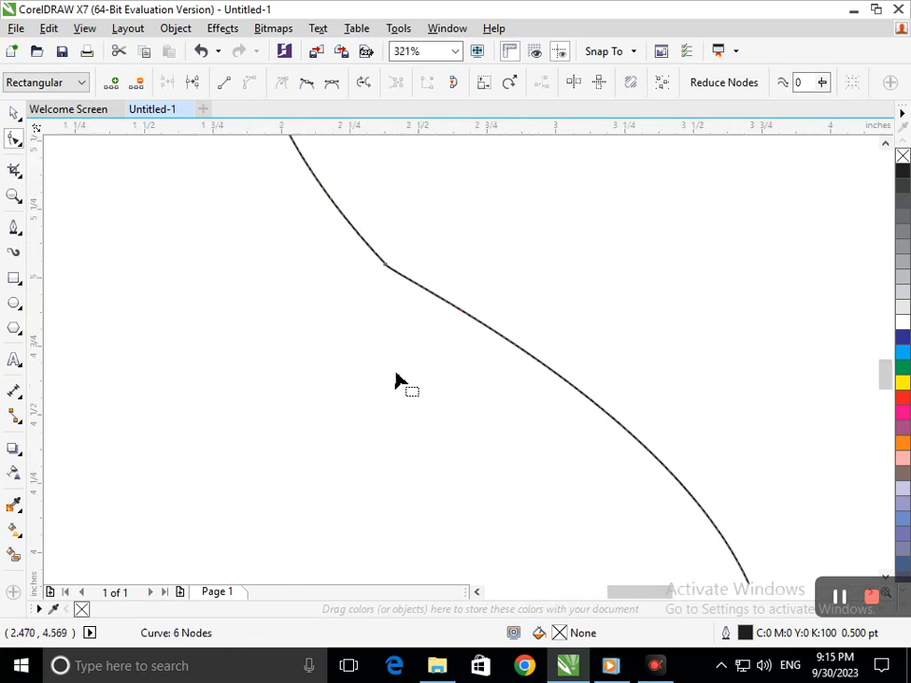
{"action": "left_click_drag", "start_coordinate": [361, 247], "coordinate": [453, 314]}
{"action": "left_click", "coordinate": [378, 292]}
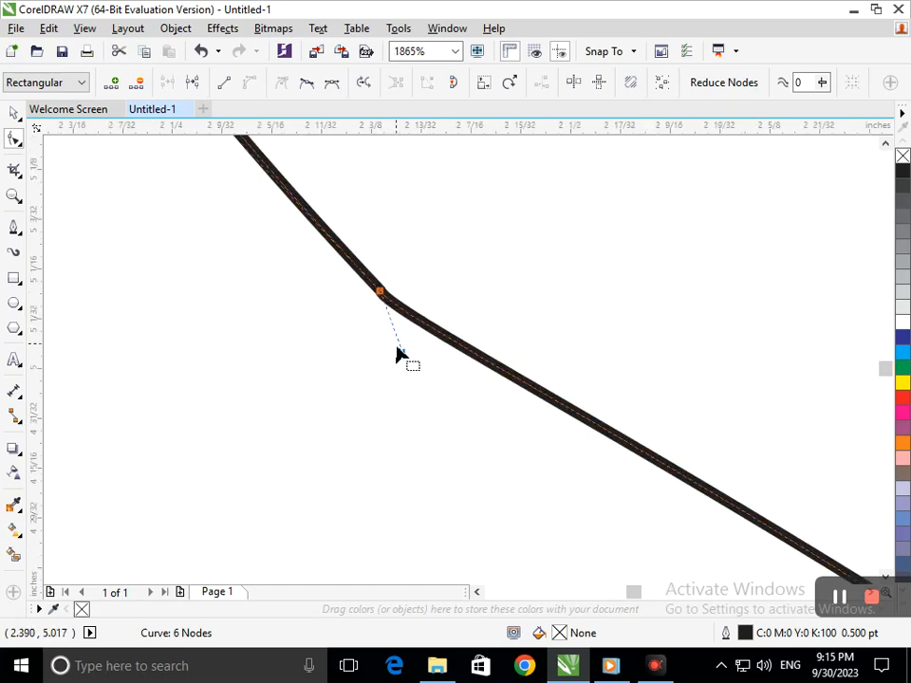
{"action": "mouse_move", "coordinate": [404, 361]}
{"action": "left_mouse_down"}
{"action": "mouse_move", "coordinate": [418, 364]}
{"action": "mouse_move", "coordinate": [412, 358]}
{"action": "left_mouse_up"}
{"action": "key", "text": "F2"}
{"action": "left_click_drag", "start_coordinate": [427, 303], "coordinate": [479, 366]}
{"action": "key", "text": "F2"}
{"action": "left_click_drag", "start_coordinate": [441, 323], "coordinate": [523, 413]}
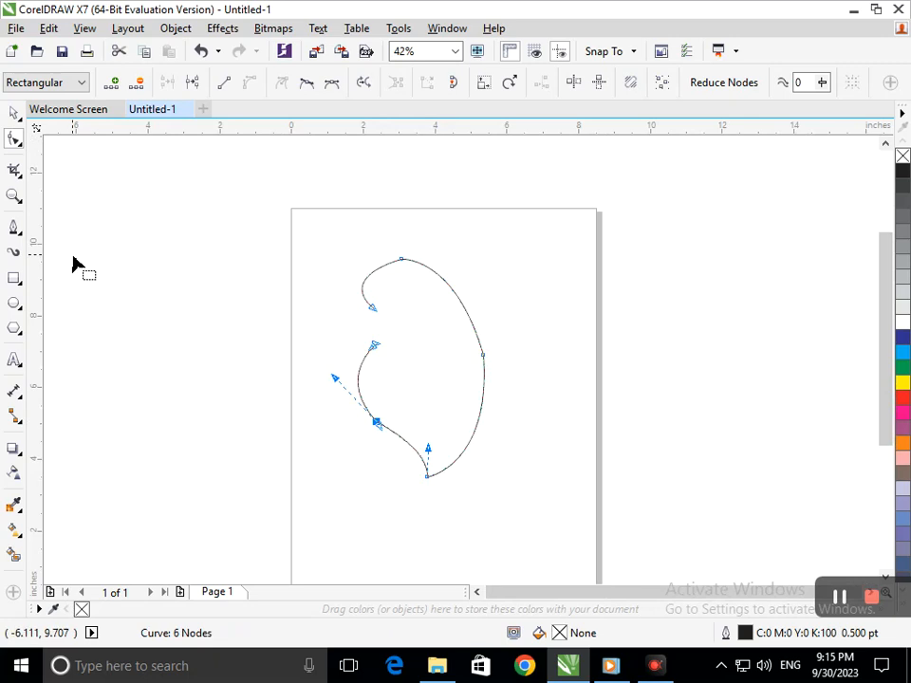
{"action": "left_click", "coordinate": [14, 112]}
{"action": "left_click", "coordinate": [128, 260]}
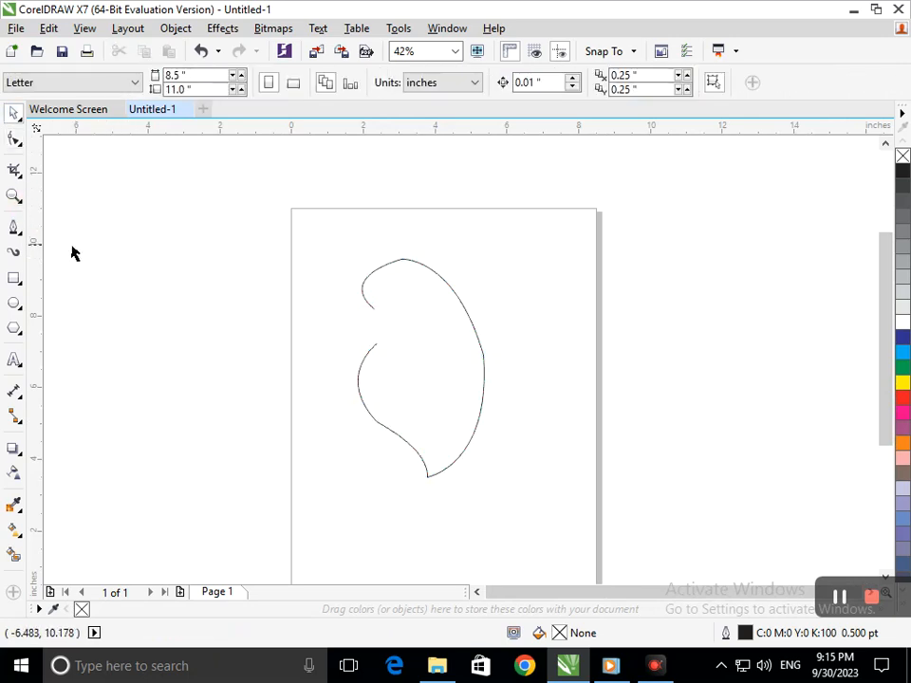
Move the open end of the lower-left curve down and inward, and reshape the upper hook with its end node's handle.
{"action": "left_click", "coordinate": [15, 139]}
{"action": "left_click", "coordinate": [343, 350]}
{"action": "left_click", "coordinate": [375, 351]}
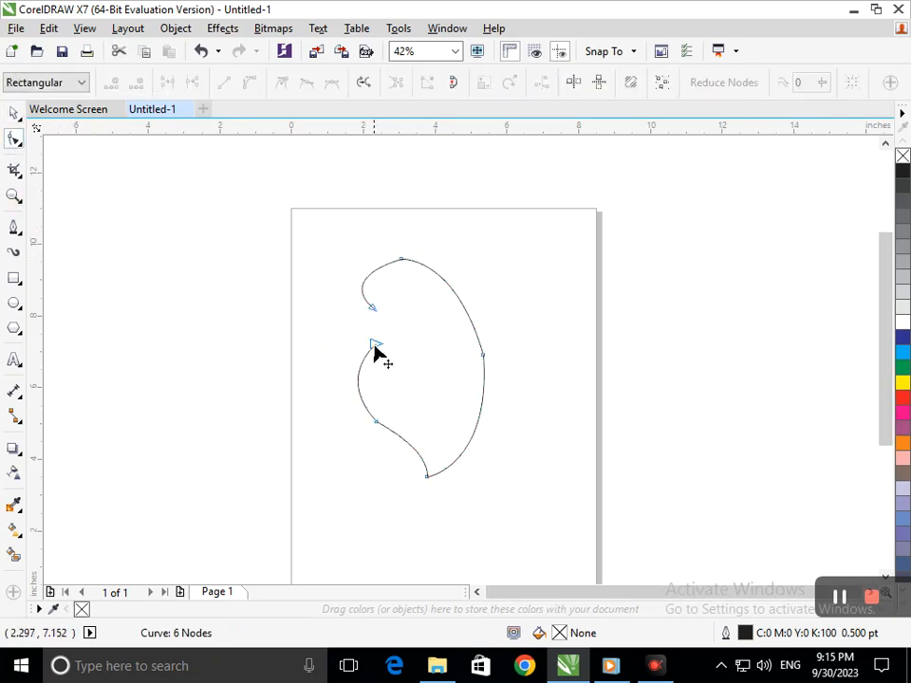
{"action": "left_click_drag", "start_coordinate": [374, 347], "coordinate": [367, 362]}
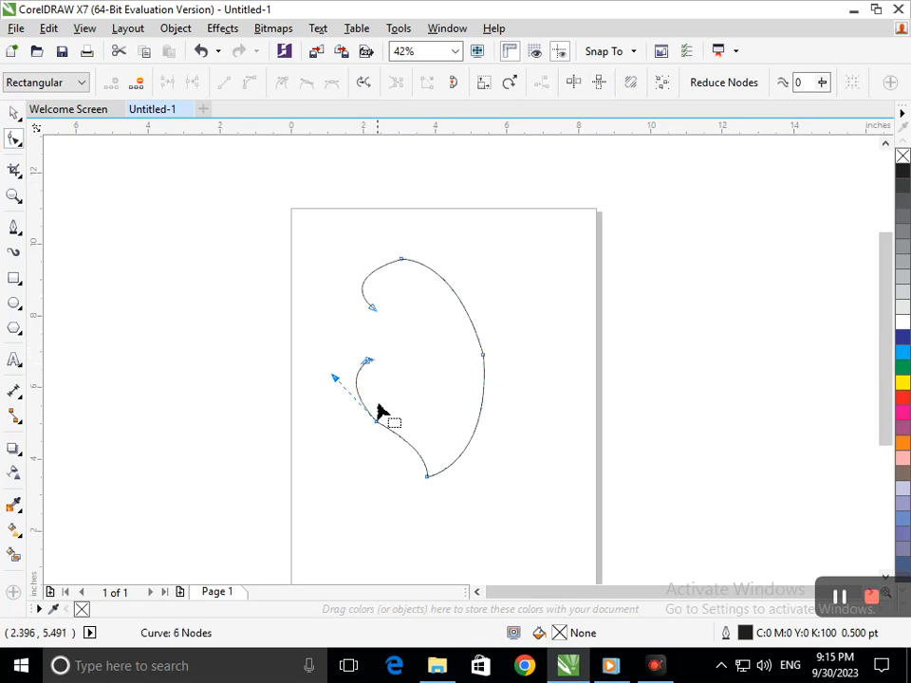
{"action": "left_click", "coordinate": [373, 319]}
{"action": "mouse_move", "coordinate": [335, 280]}
{"action": "left_mouse_down"}
{"action": "mouse_move", "coordinate": [350, 261]}
{"action": "mouse_move", "coordinate": [338, 272]}
{"action": "left_mouse_up"}
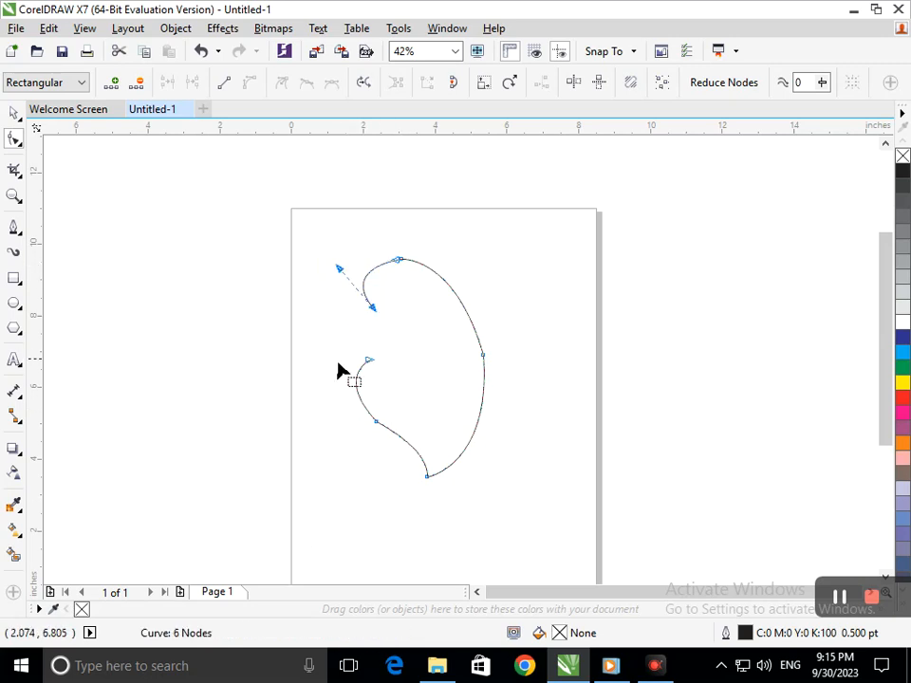
Rotate the whole curve clockwise to an angle of about 343.4 degrees and deselect it.
{"action": "left_click", "coordinate": [14, 112]}
{"action": "left_click", "coordinate": [302, 225]}
{"action": "left_click_drag", "start_coordinate": [302, 225], "coordinate": [467, 500]}
{"action": "left_click", "coordinate": [445, 464]}
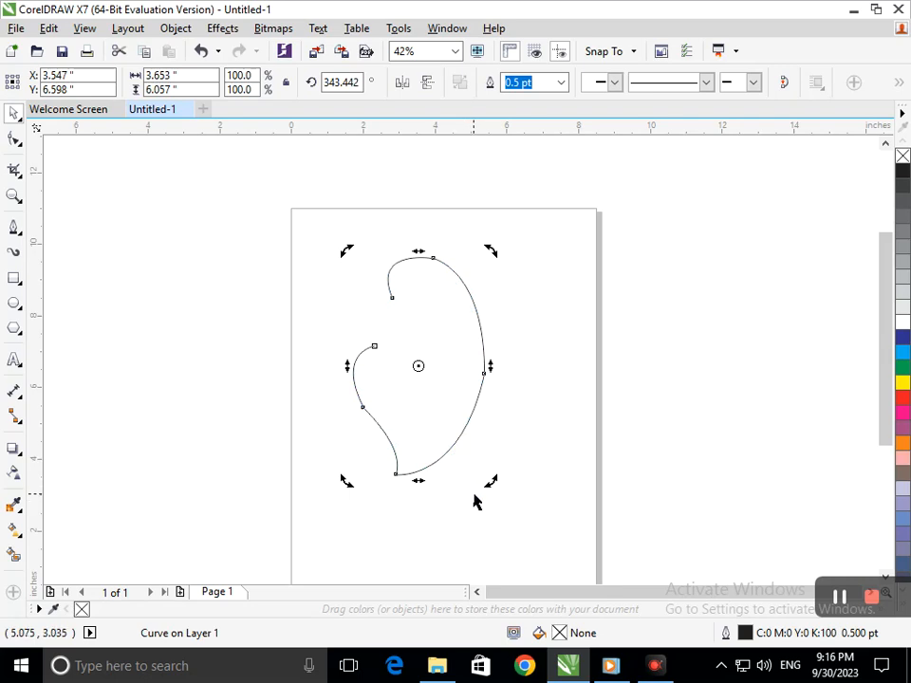
{"action": "left_click", "coordinate": [473, 529]}
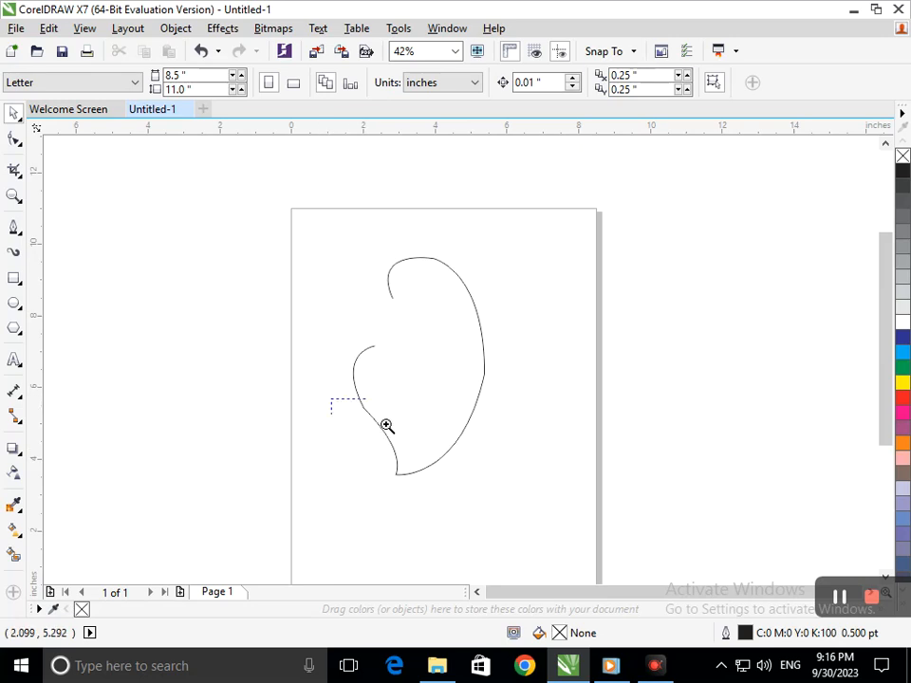
Smooth out the kink at the lower-left node with the Smooth tool and deselect the curve.
{"action": "left_click_drag", "start_coordinate": [386, 426], "coordinate": [394, 427]}
{"action": "left_click", "coordinate": [14, 139]}
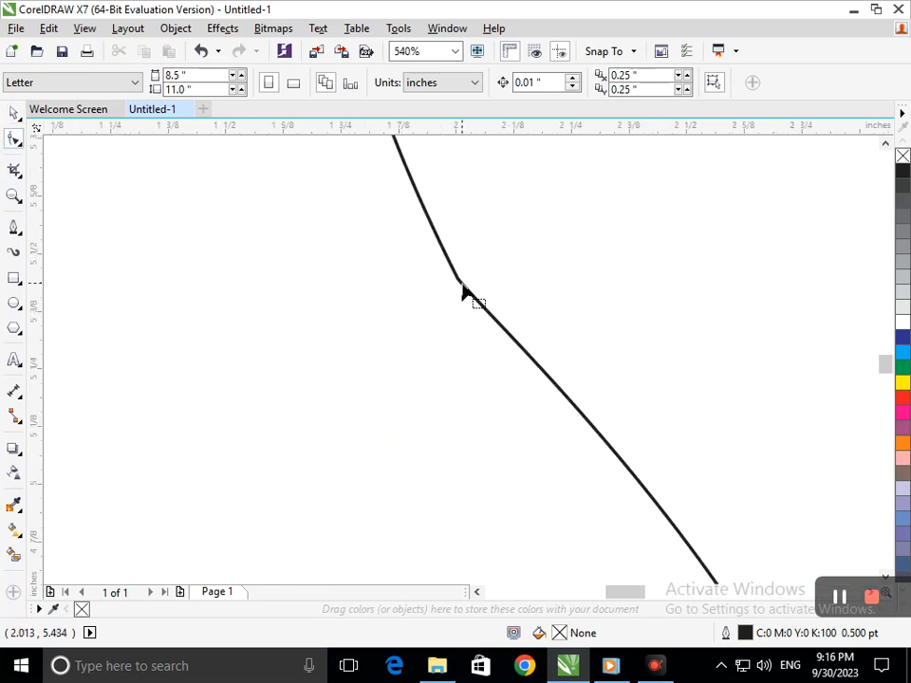
{"action": "left_click", "coordinate": [459, 278]}
{"action": "left_click", "coordinate": [20, 177]}
{"action": "left_click", "coordinate": [16, 139]}
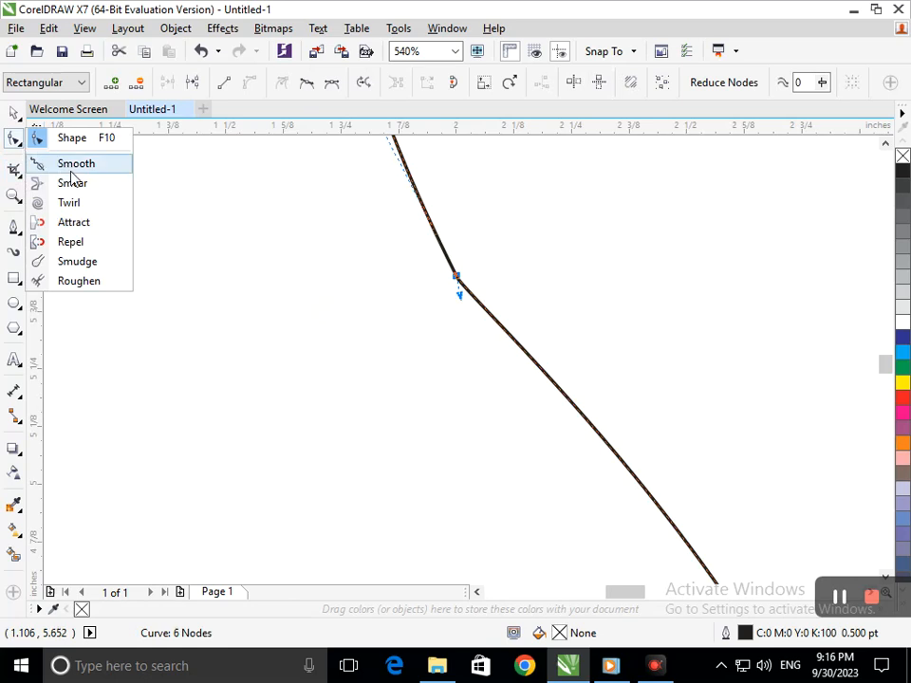
{"action": "left_click", "coordinate": [72, 167]}
{"action": "mouse_move", "coordinate": [482, 267]}
{"action": "left_mouse_down"}
{"action": "mouse_move", "coordinate": [507, 252]}
{"action": "mouse_move", "coordinate": [453, 276]}
{"action": "left_mouse_up"}
{"action": "scroll", "coordinate": [475, 337], "scroll_direction": "down", "scroll_amount": 1}
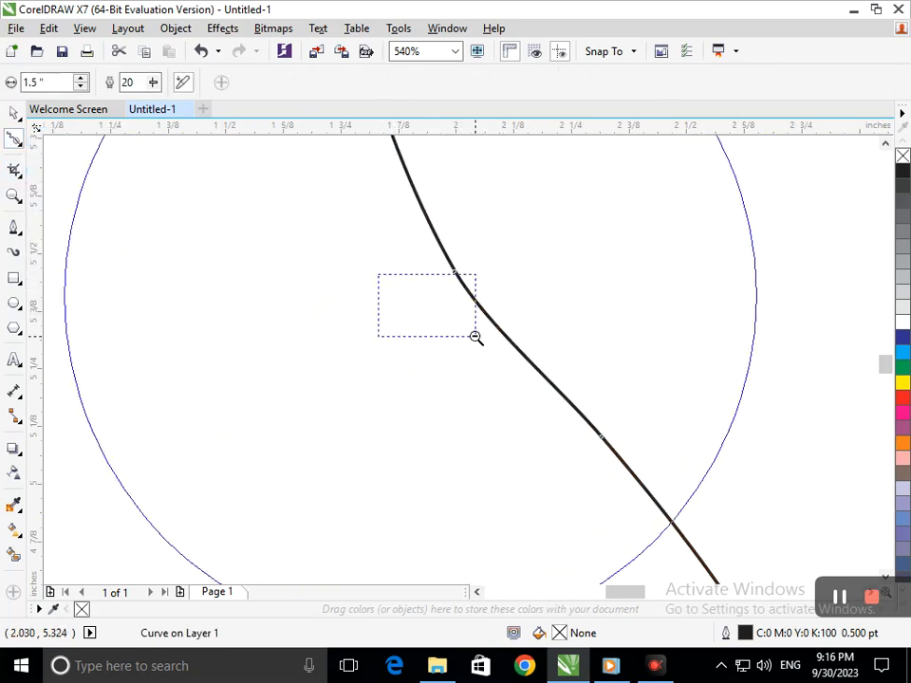
{"action": "scroll", "coordinate": [475, 337], "scroll_direction": "down", "scroll_amount": 6}
{"action": "left_click", "coordinate": [15, 113]}
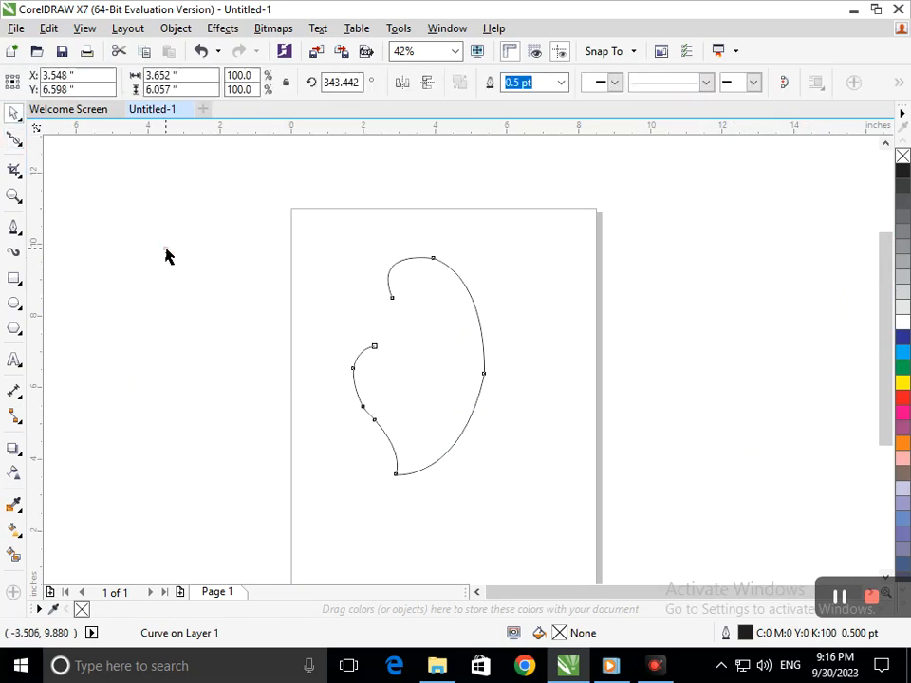
{"action": "left_click", "coordinate": [166, 256]}
Smooth out the corner at the right-side node with the Smooth tool.
{"action": "scroll", "coordinate": [480, 366], "scroll_direction": "up", "scroll_amount": 7}
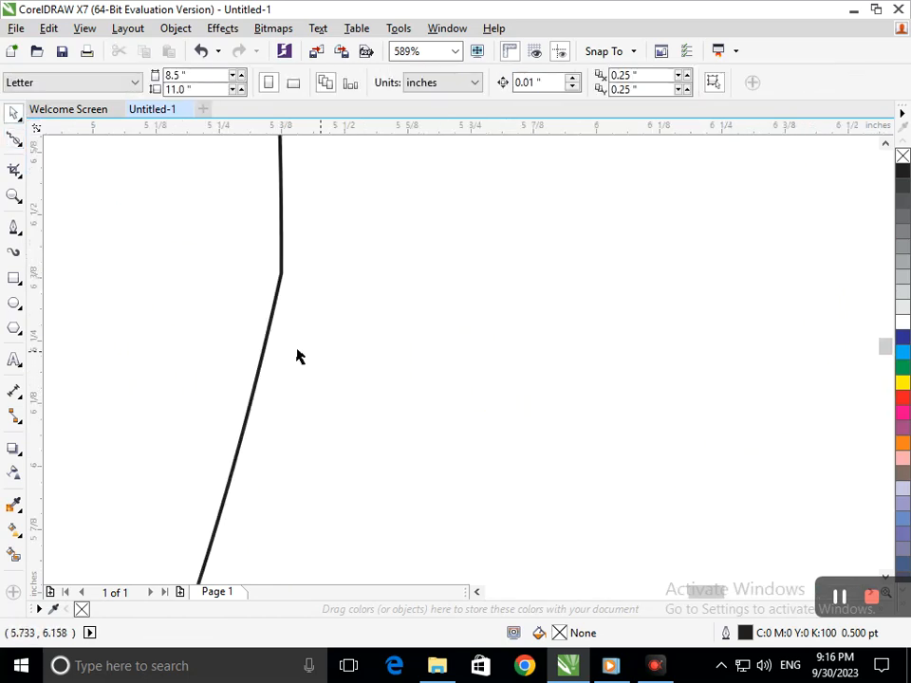
{"action": "left_click", "coordinate": [16, 140]}
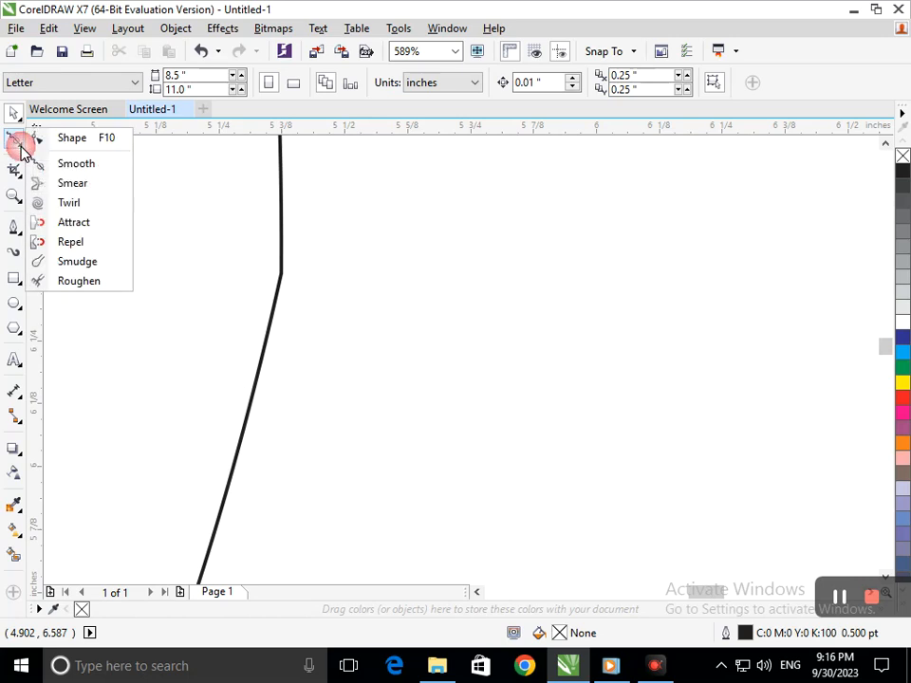
{"action": "left_click", "coordinate": [76, 140]}
{"action": "left_click", "coordinate": [281, 277]}
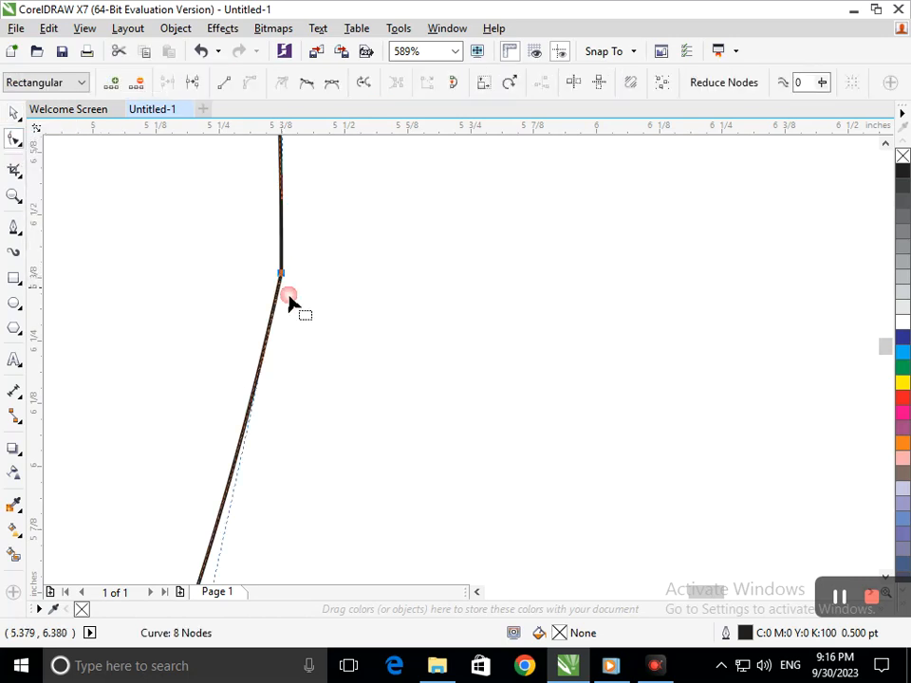
{"action": "left_click", "coordinate": [19, 147]}
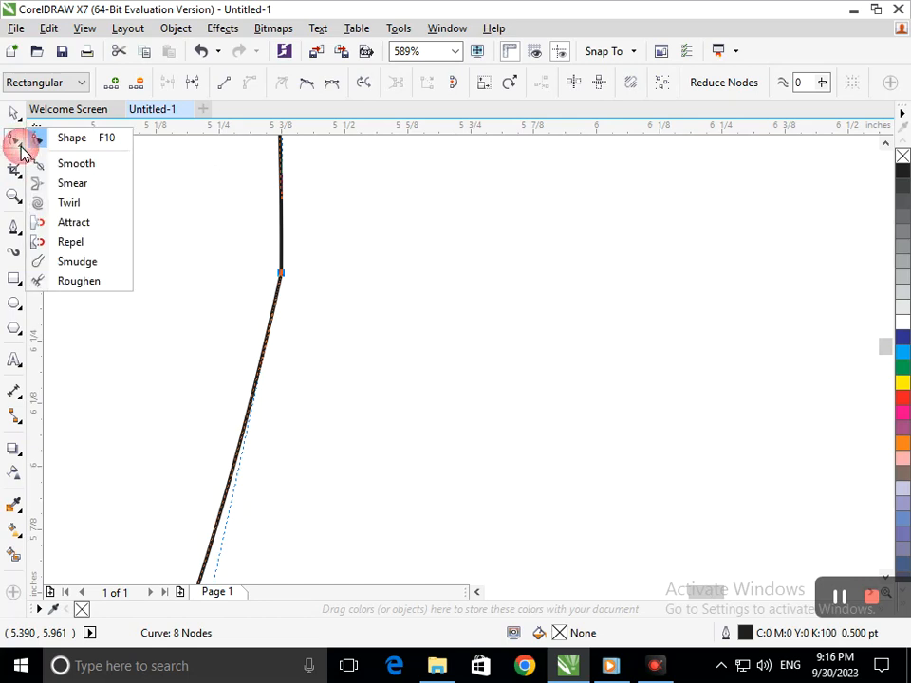
{"action": "left_click", "coordinate": [73, 162]}
{"action": "mouse_move", "coordinate": [281, 271]}
{"action": "left_mouse_down"}
{"action": "mouse_move", "coordinate": [250, 287]}
{"action": "mouse_move", "coordinate": [235, 282]}
{"action": "left_mouse_up"}
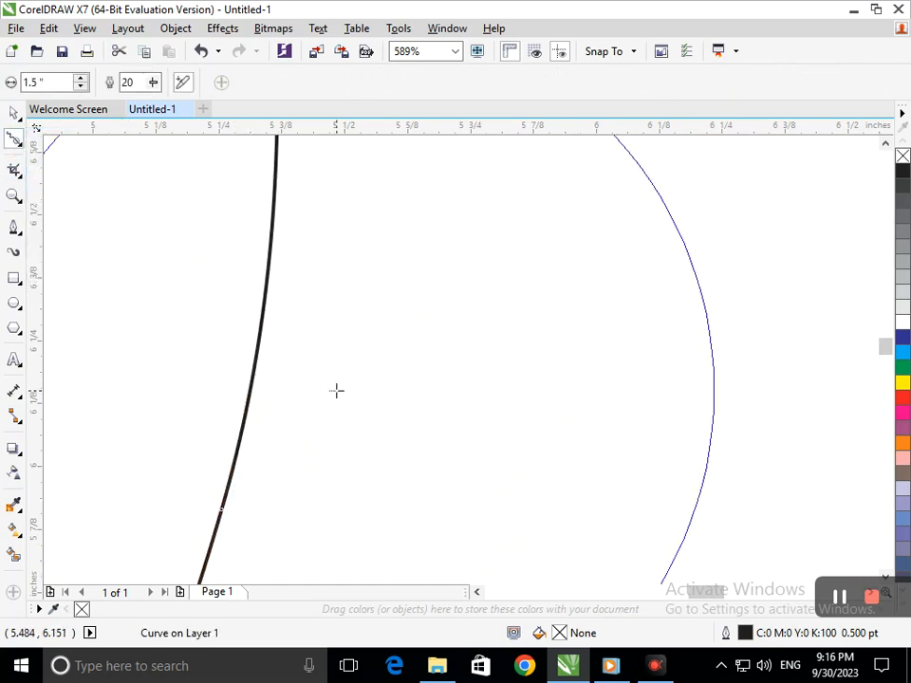
{"action": "right_click", "coordinate": [392, 362]}
{"action": "key", "text": "Escape"}
{"action": "scroll", "coordinate": [337, 331], "scroll_direction": "down", "scroll_amount": 6}
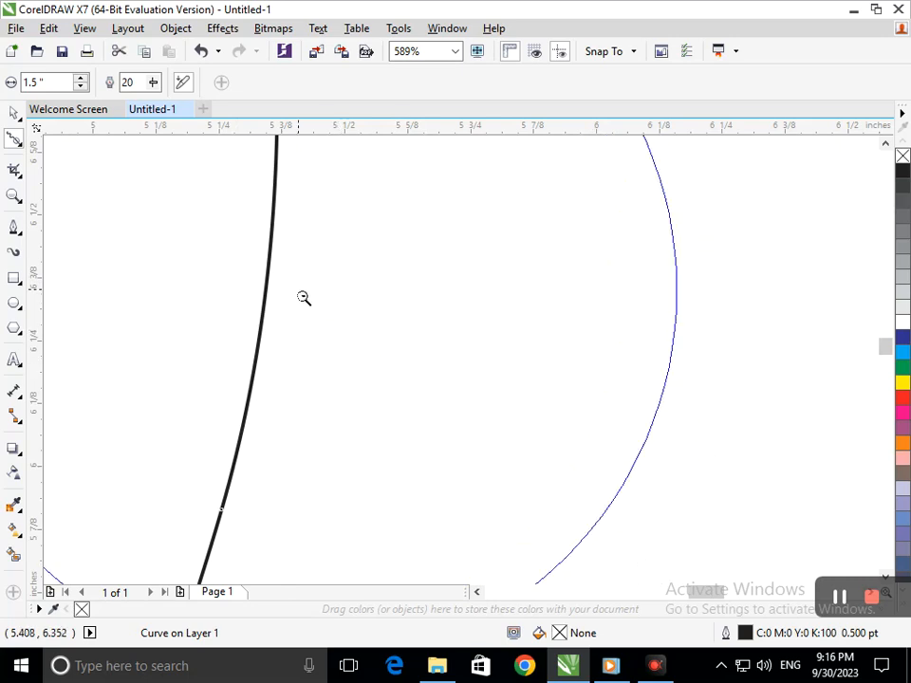
Add the artistic text "Graphic Designing" on two lines just above the page's upper-left corner.
{"action": "right_click", "coordinate": [316, 316]}
{"action": "left_click", "coordinate": [13, 115]}
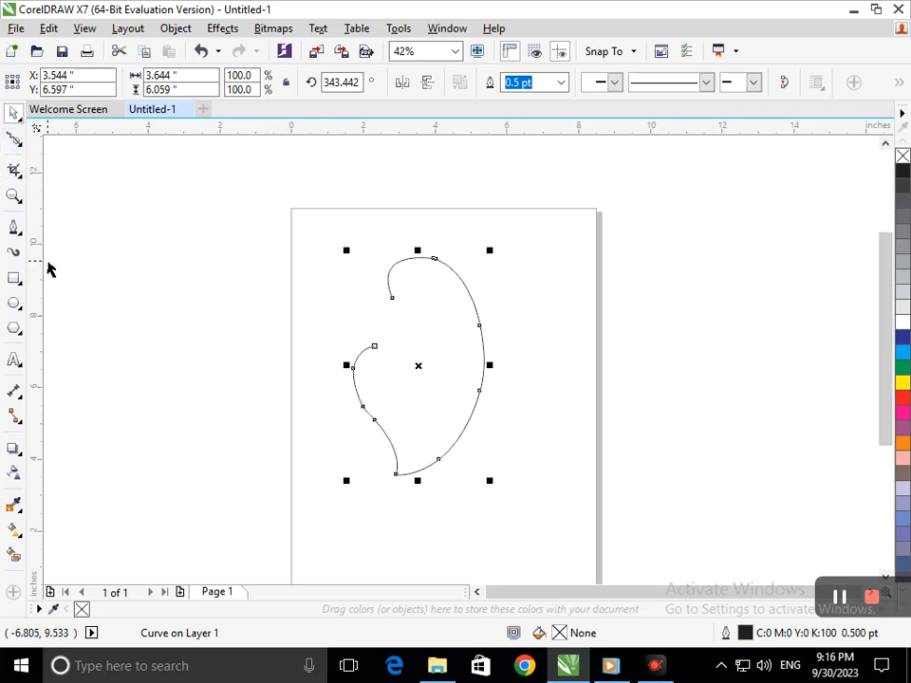
{"action": "left_click", "coordinate": [15, 361]}
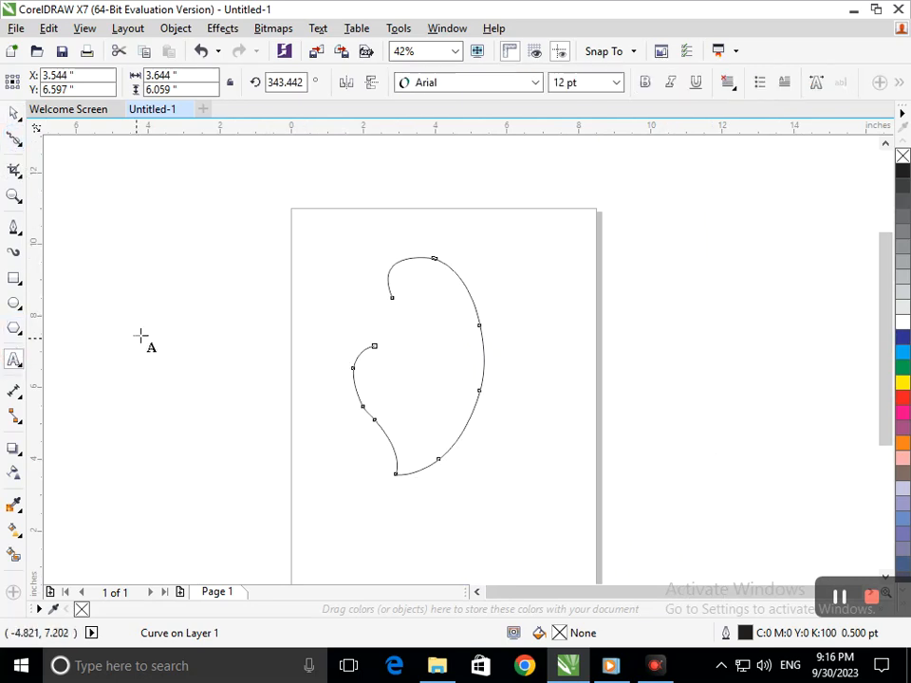
{"action": "left_click", "coordinate": [283, 179]}
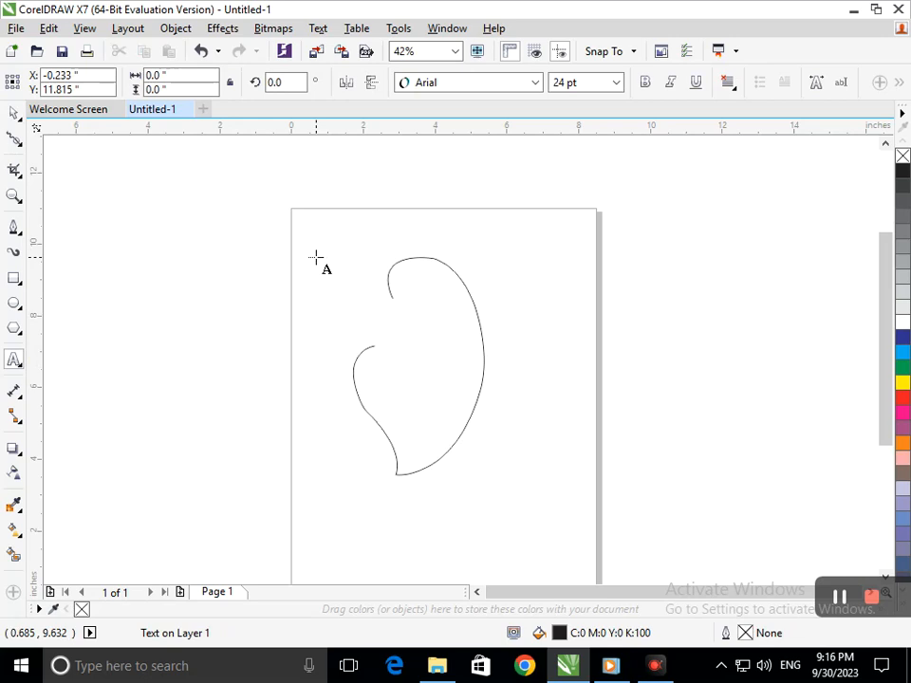
{"action": "type", "text": "Gra:"}
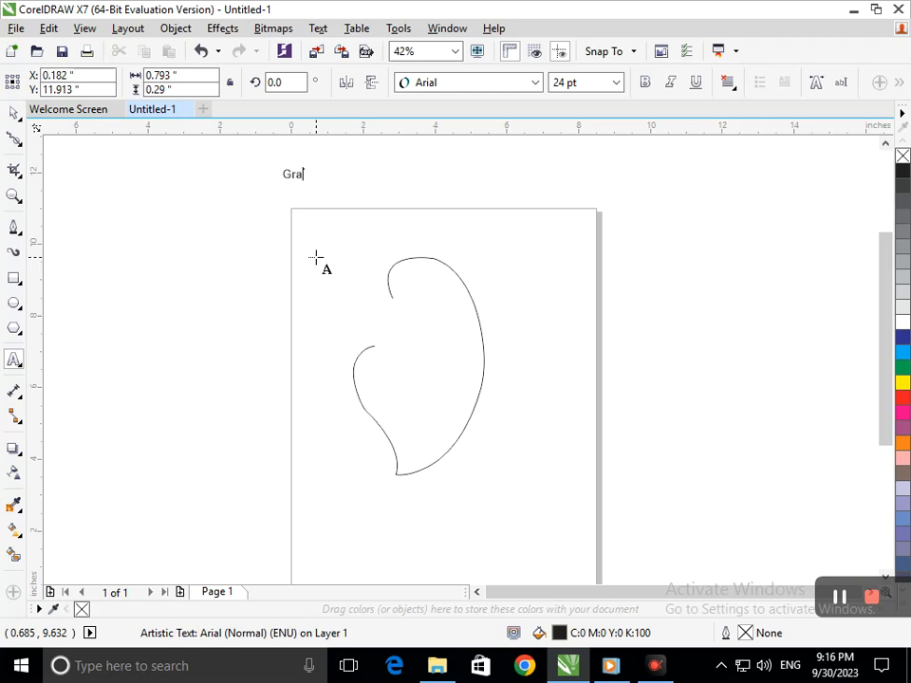
{"action": "key", "text": "Escape"}
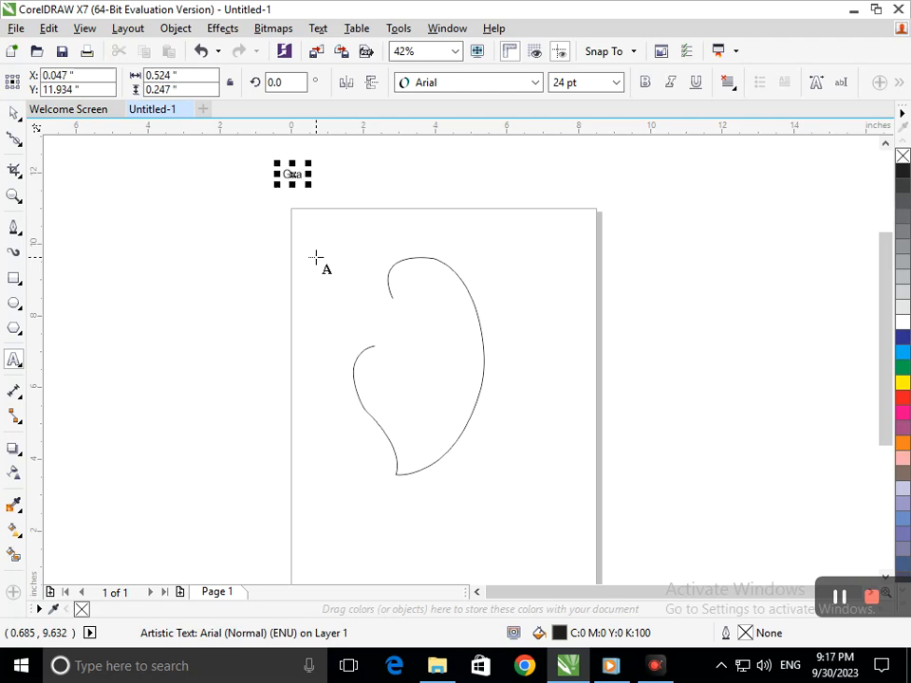
{"action": "type", "text": "phic"}
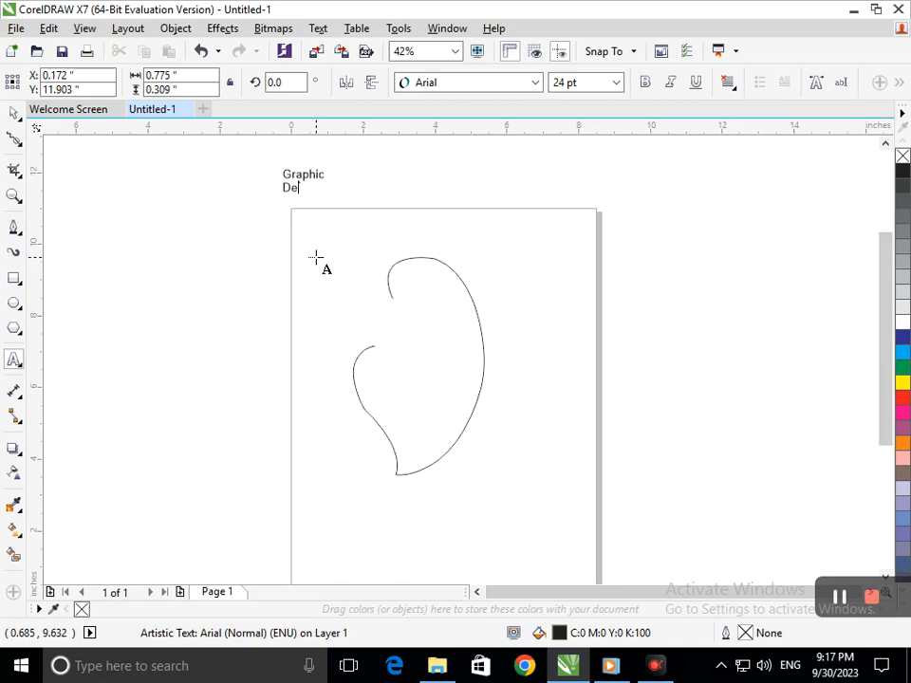
{"action": "key", "text": "Escape"}
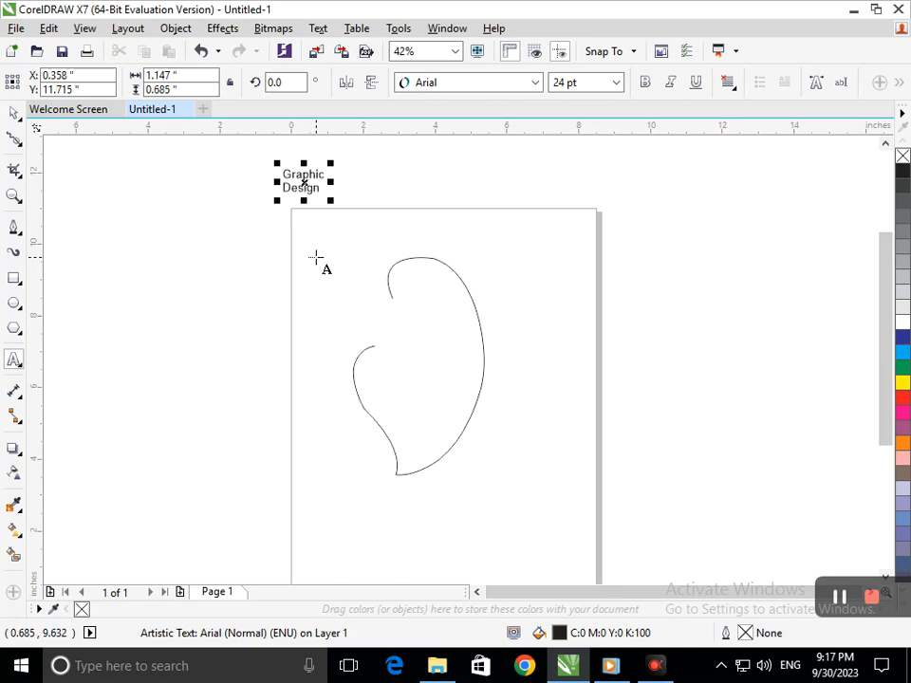
{"action": "type", "text": "ing"}
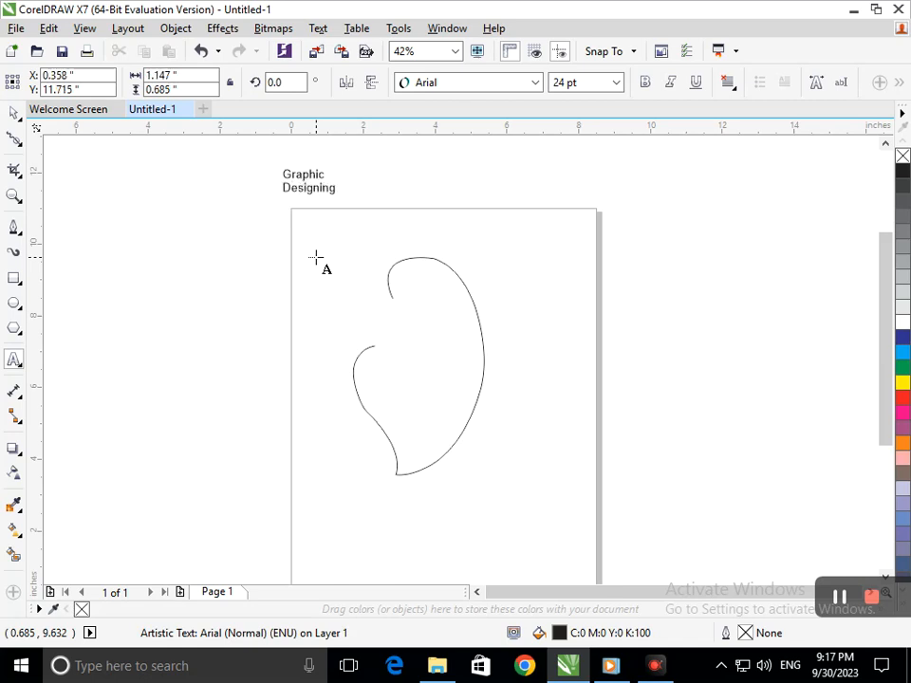
{"action": "key", "text": "Escape"}
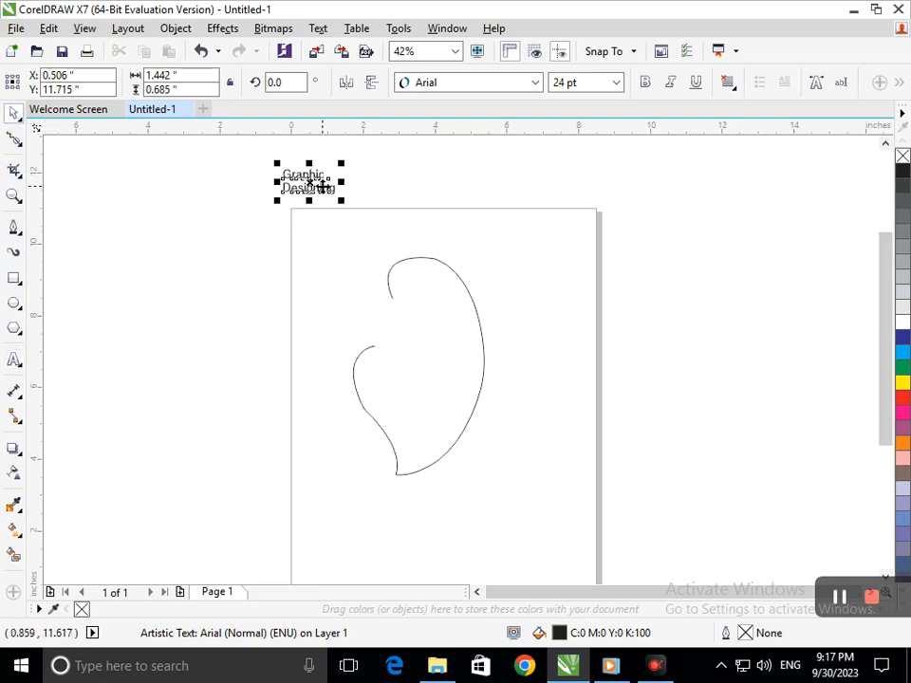
Enlarge the text to about 40.5 pt, place it over the curve's gap between its open ends, and deselect it.
{"action": "left_click_drag", "start_coordinate": [341, 201], "coordinate": [426, 348]}
{"action": "left_click_drag", "start_coordinate": [349, 354], "coordinate": [356, 360]}
{"action": "left_click", "coordinate": [366, 407]}
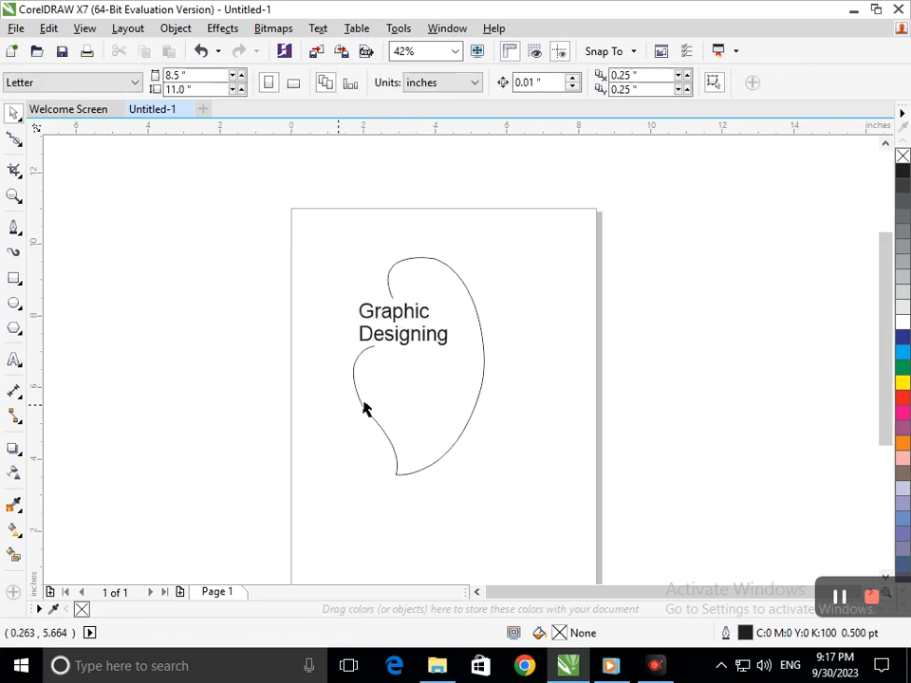
Make the two-line text italic and centre-aligned, and shift it slightly to the right inside the curve.
{"action": "left_click", "coordinate": [403, 347]}
{"action": "left_click", "coordinate": [397, 346]}
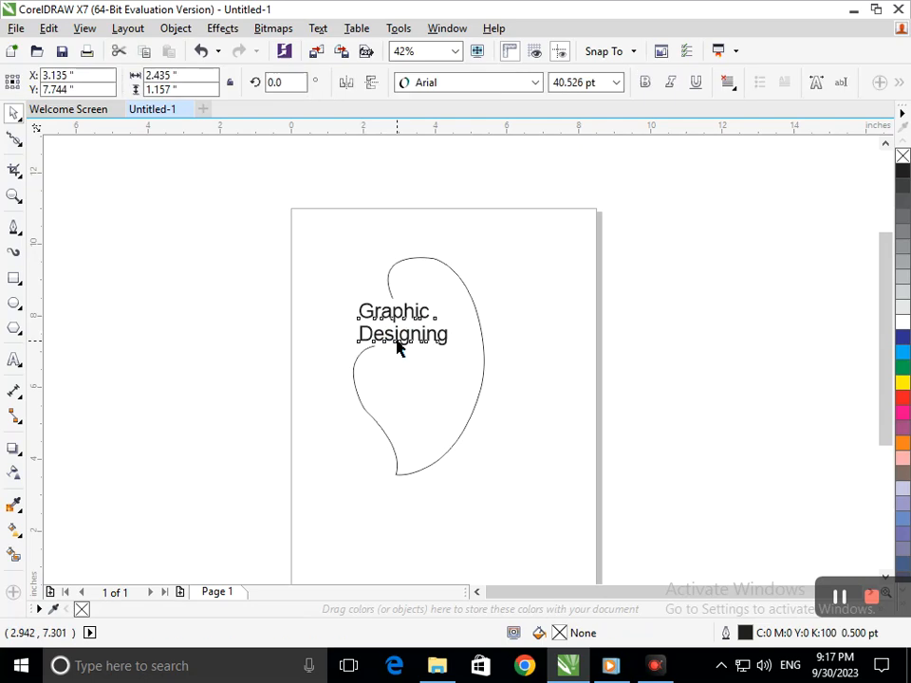
{"action": "left_click", "coordinate": [396, 346]}
{"action": "left_click_drag", "start_coordinate": [399, 354], "coordinate": [418, 339]}
{"action": "left_click", "coordinate": [396, 347]}
Enlarge the "Graphic Designing" text to about 44.6 pt and move it slightly right within the curve.
{"action": "left_click_drag", "start_coordinate": [502, 374], "coordinate": [585, 404]}
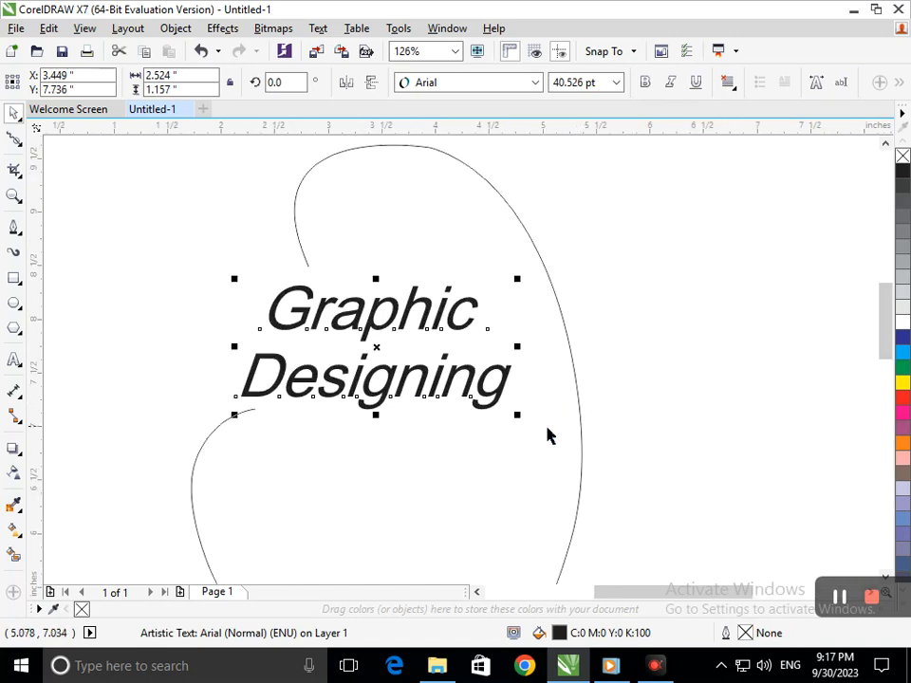
{"action": "left_click_drag", "start_coordinate": [517, 418], "coordinate": [532, 427]}
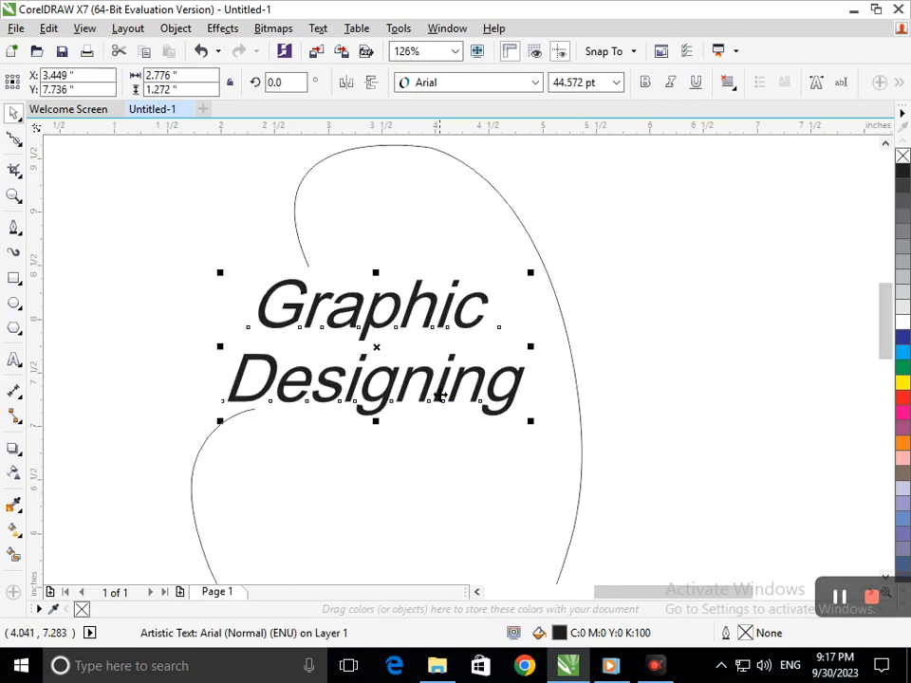
{"action": "mouse_move", "coordinate": [454, 390]}
{"action": "left_mouse_down"}
{"action": "mouse_move", "coordinate": [493, 385]}
{"action": "mouse_move", "coordinate": [468, 388]}
{"action": "left_mouse_up"}
{"action": "key", "text": "z"}
{"action": "left_click_drag", "start_coordinate": [433, 301], "coordinate": [590, 378]}
{"action": "key", "text": "F3"}
Set the leaf-like curve's outline width to 16 pt.
{"action": "left_click", "coordinate": [474, 420]}
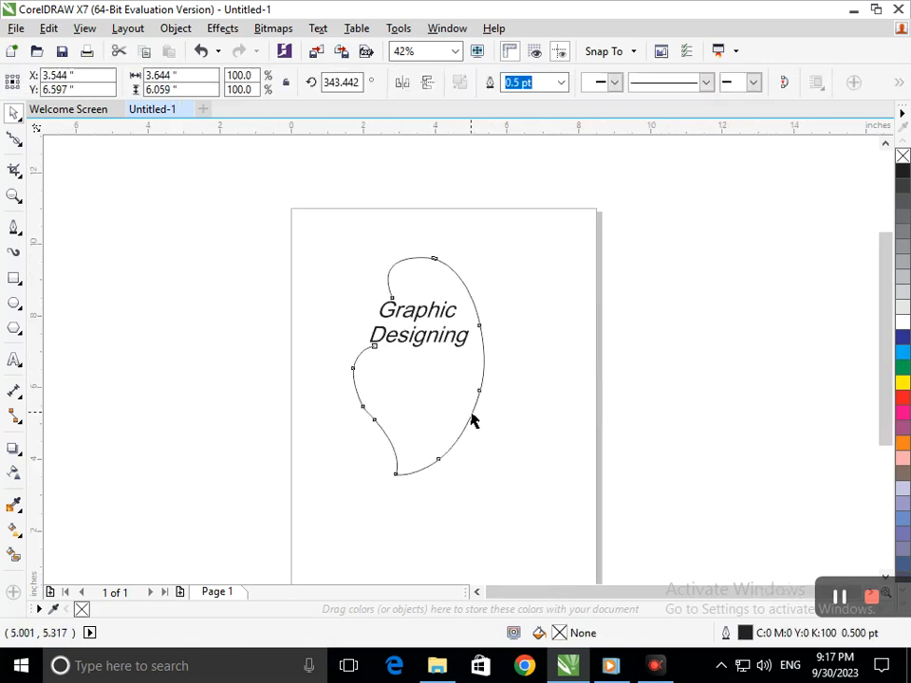
{"action": "left_click", "coordinate": [561, 83]}
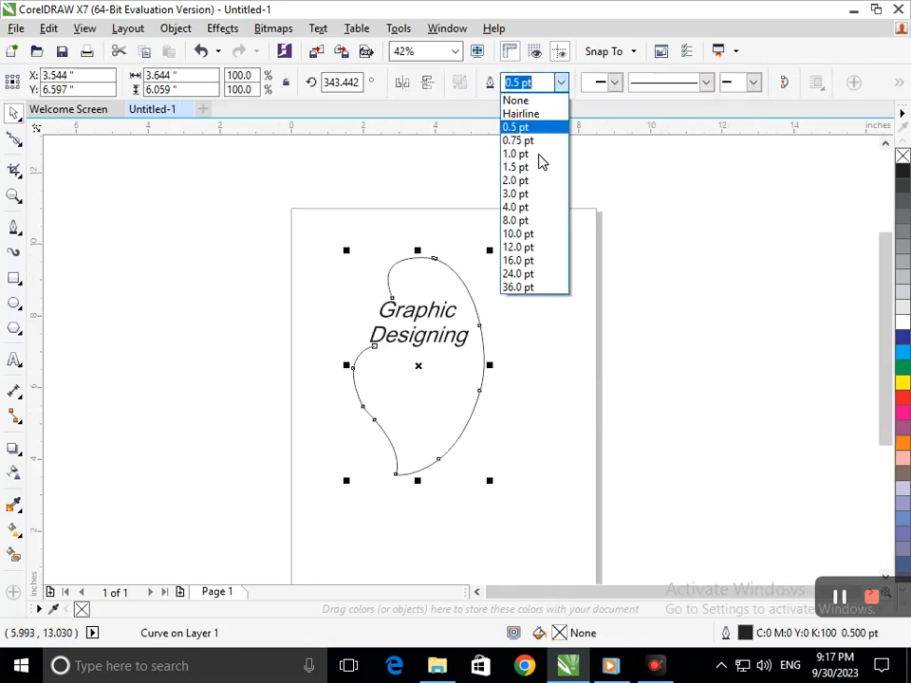
{"action": "left_click", "coordinate": [534, 261]}
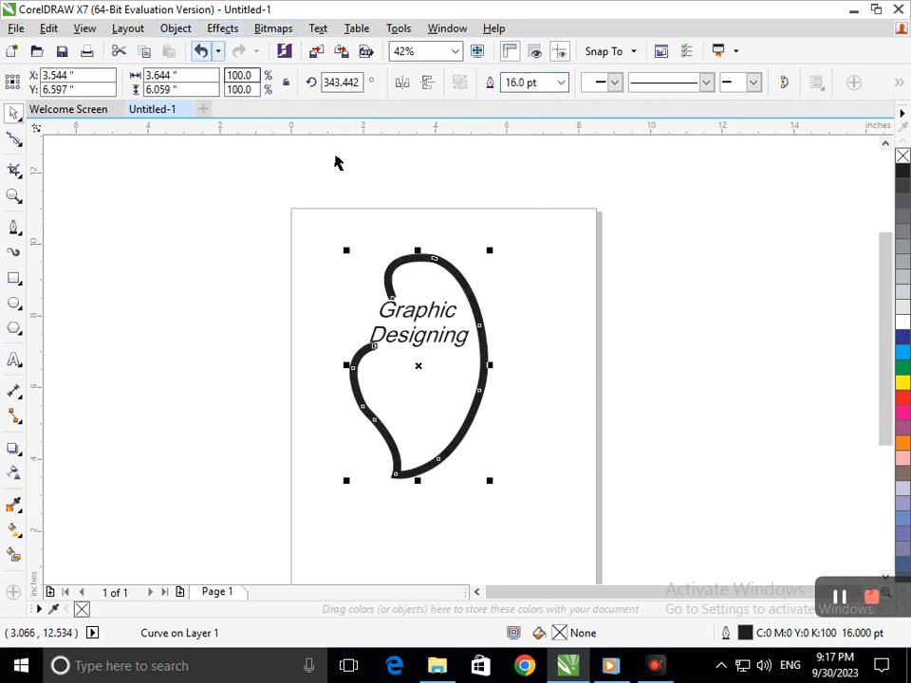
Give the curve's outline round line caps and enable Behind fill and Scale with object.
{"action": "left_click", "coordinate": [14, 139]}
{"action": "left_click", "coordinate": [42, 136]}
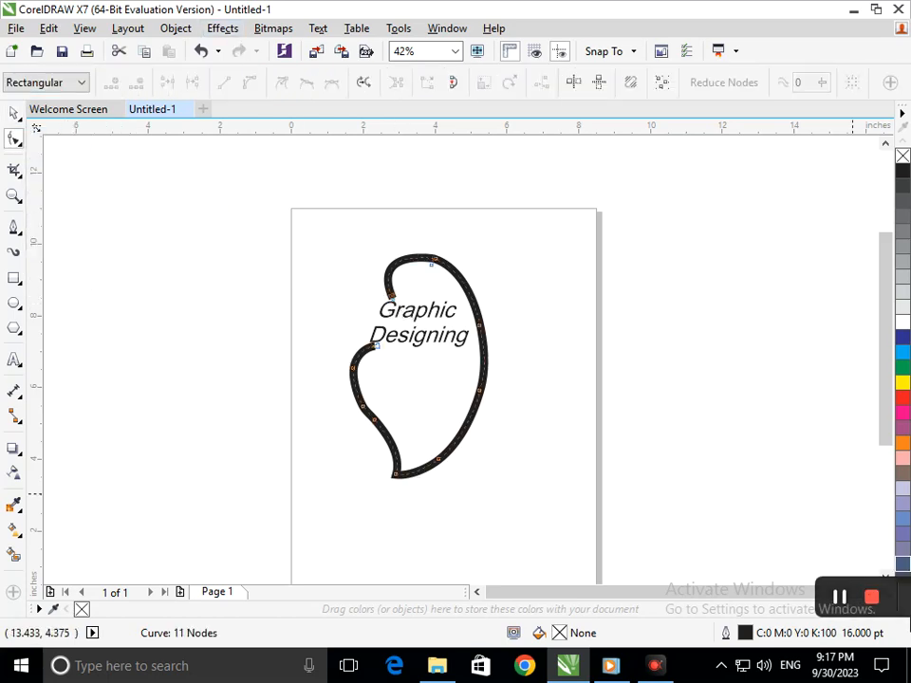
{"action": "key", "text": "F12"}
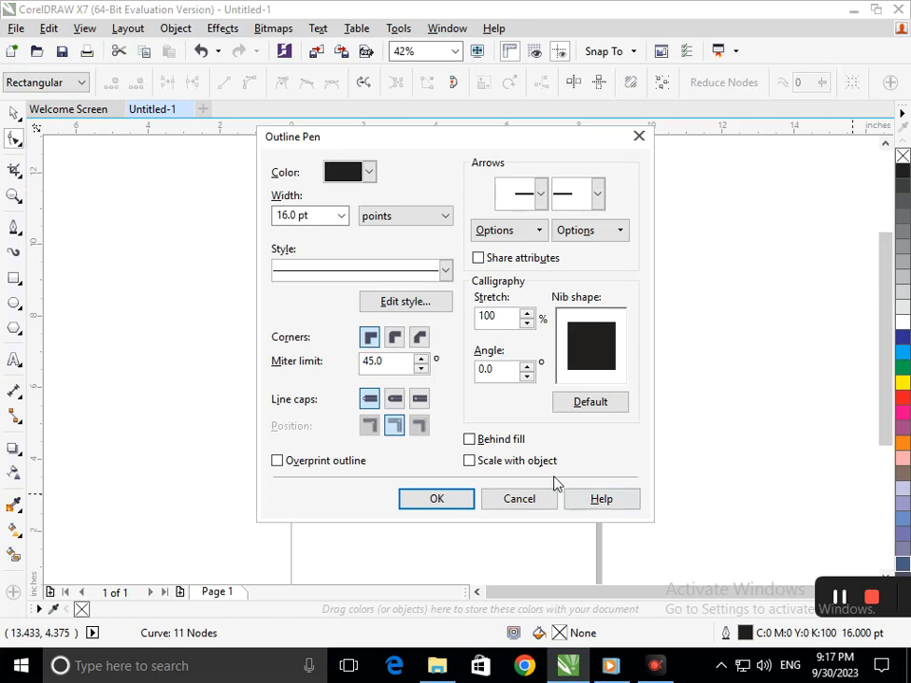
{"action": "left_click", "coordinate": [469, 440]}
{"action": "left_click", "coordinate": [468, 460]}
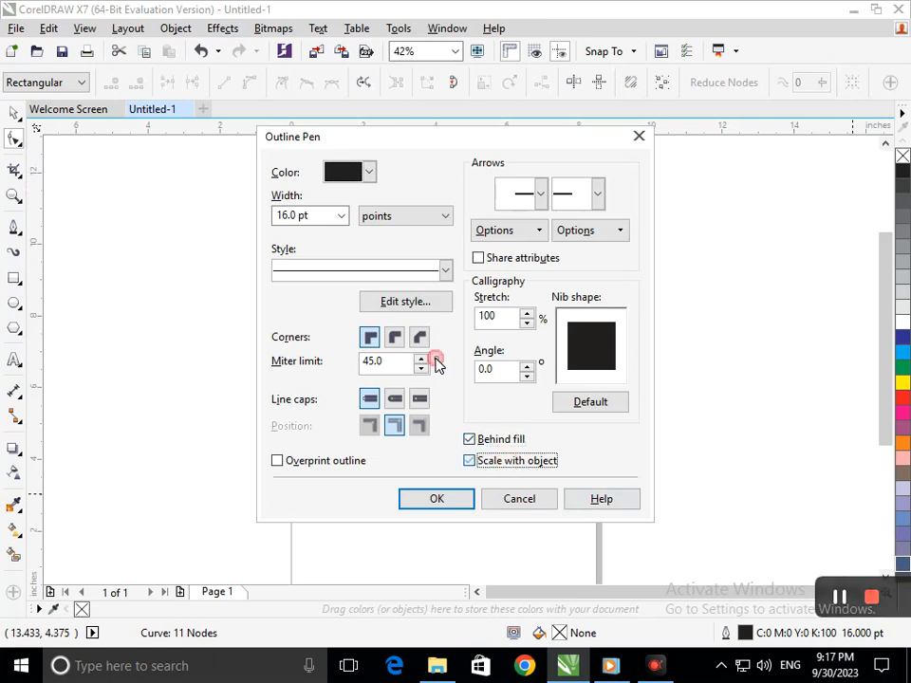
{"action": "left_click", "coordinate": [397, 401]}
{"action": "left_click", "coordinate": [435, 500]}
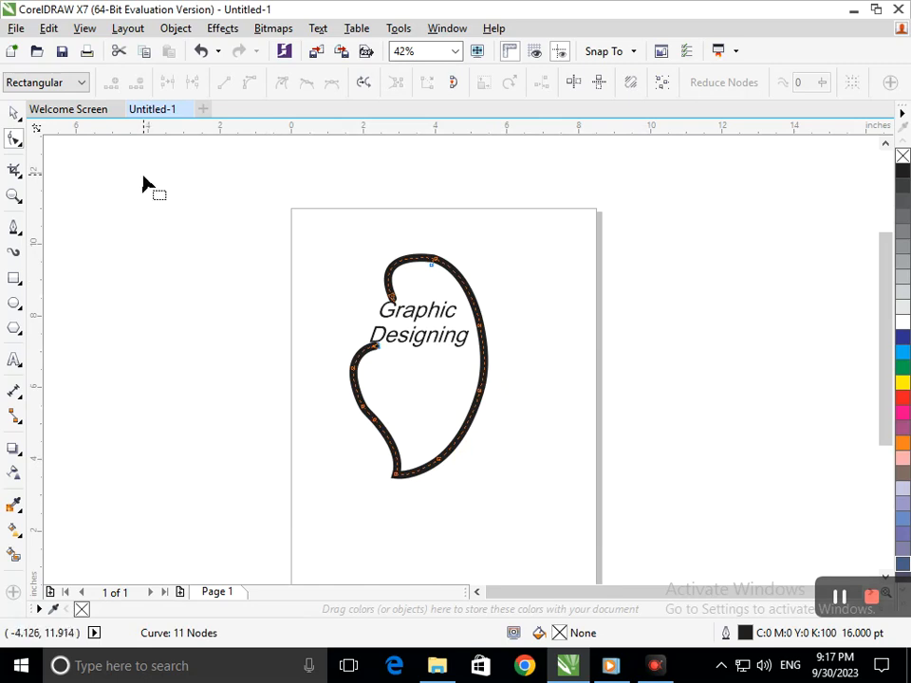
Move the four lower-left curve nodes down and to the right, and tighten the upper hook with its end node's handle.
{"action": "left_click_drag", "start_coordinate": [370, 383], "coordinate": [396, 444]}
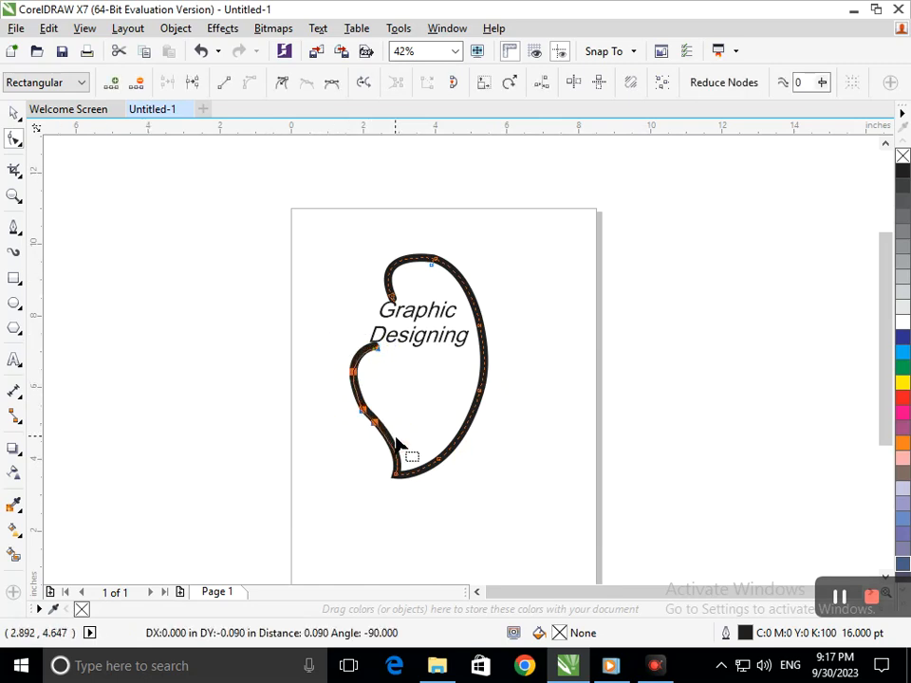
{"action": "key", "text": "Down"}
{"action": "key", "text": "Down"}
{"action": "key", "text": "Down"}
{"action": "key", "text": "Down"}
{"action": "key", "text": "Down"}
{"action": "key", "text": "Down"}
{"action": "key", "text": "Down"}
{"action": "key", "text": "Down"}
{"action": "key", "text": "Down"}
{"action": "key", "text": "Down"}
{"action": "key", "text": "Down"}
{"action": "key", "text": "Down"}
{"action": "key", "text": "Down"}
{"action": "key", "text": "Right"}
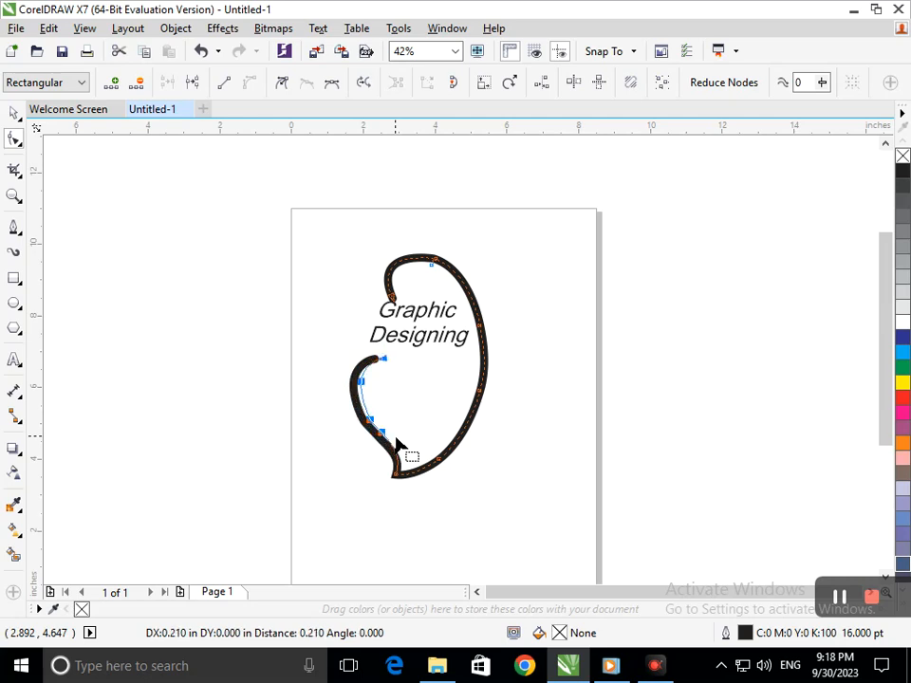
{"action": "key", "text": "Down"}
{"action": "key", "text": "Right"}
{"action": "mouse_move", "coordinate": [393, 301]}
{"action": "left_mouse_down"}
{"action": "mouse_move", "coordinate": [382, 300]}
{"action": "mouse_move", "coordinate": [392, 302]}
{"action": "left_mouse_up"}
{"action": "left_click_drag", "start_coordinate": [372, 253], "coordinate": [383, 256]}
Move the text down and left to fit between the curve's two open ends, and deselect it.
{"action": "left_click", "coordinate": [14, 113]}
{"action": "left_click_drag", "start_coordinate": [421, 341], "coordinate": [400, 347]}
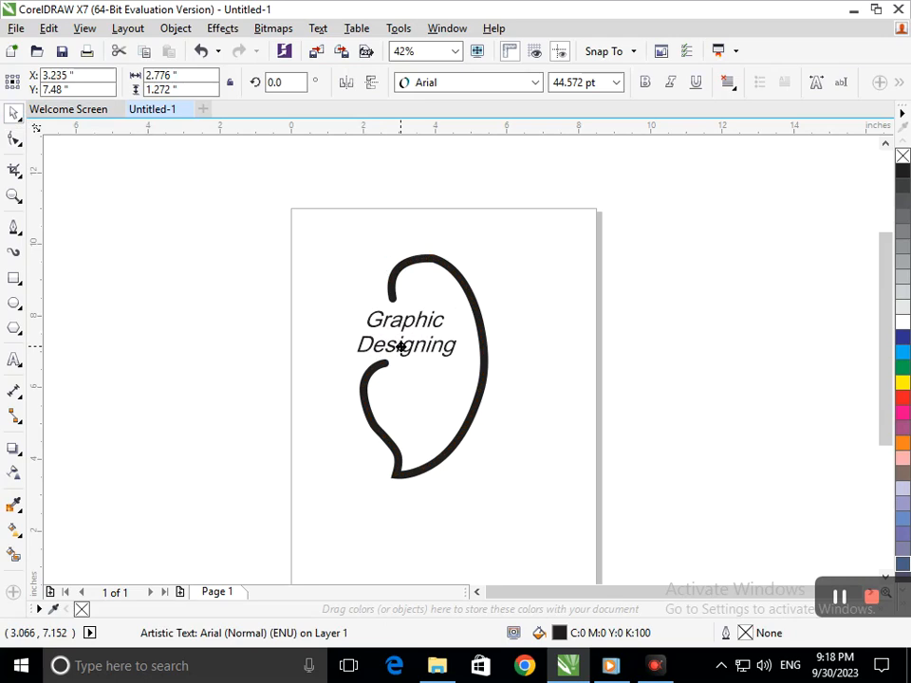
{"action": "left_click", "coordinate": [587, 419]}
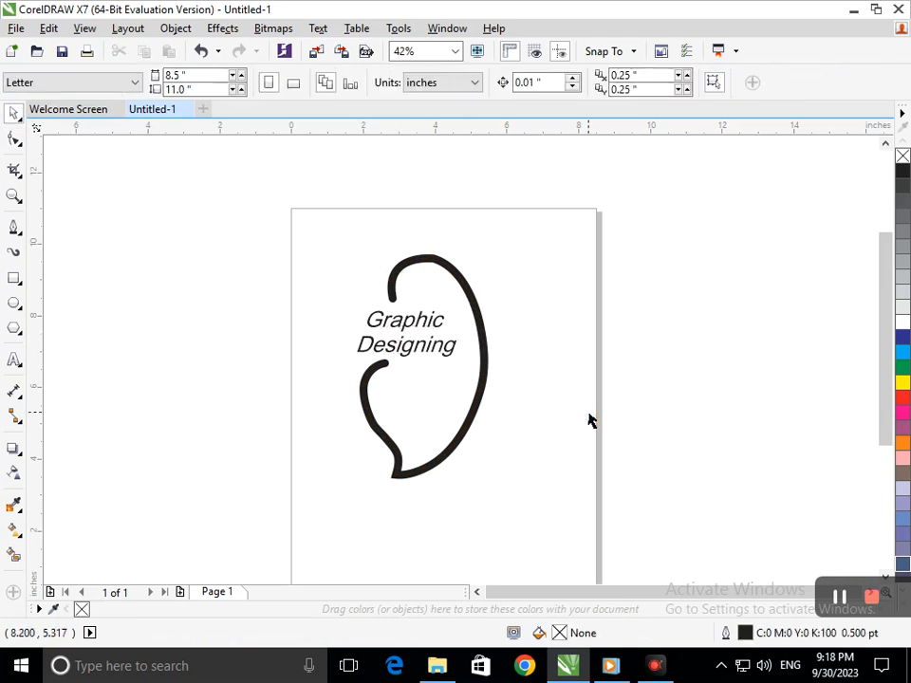
Give the text a 2.0 pt outline with Behind fill and Scale with object enabled, and deselect it.
{"action": "left_click", "coordinate": [412, 353]}
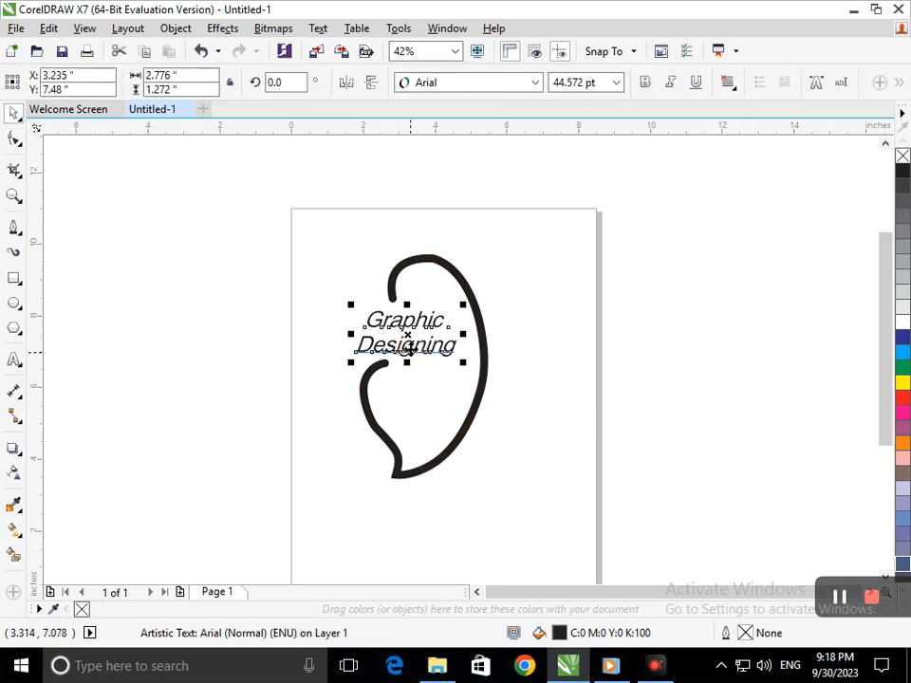
{"action": "key", "text": "F12"}
{"action": "left_click", "coordinate": [340, 215]}
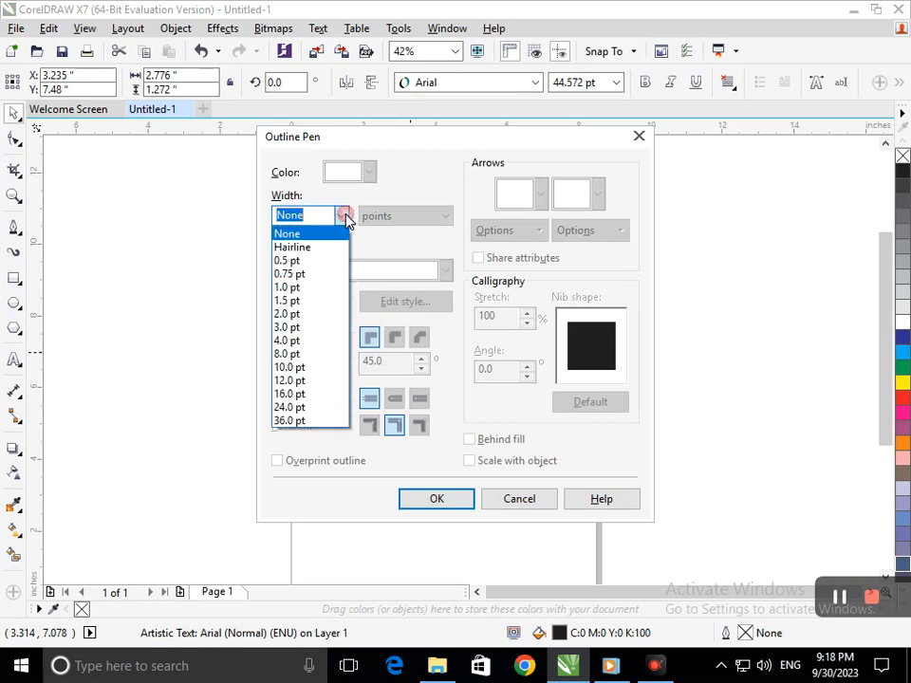
{"action": "left_click", "coordinate": [336, 315]}
{"action": "left_click", "coordinate": [500, 440]}
{"action": "left_click", "coordinate": [497, 460]}
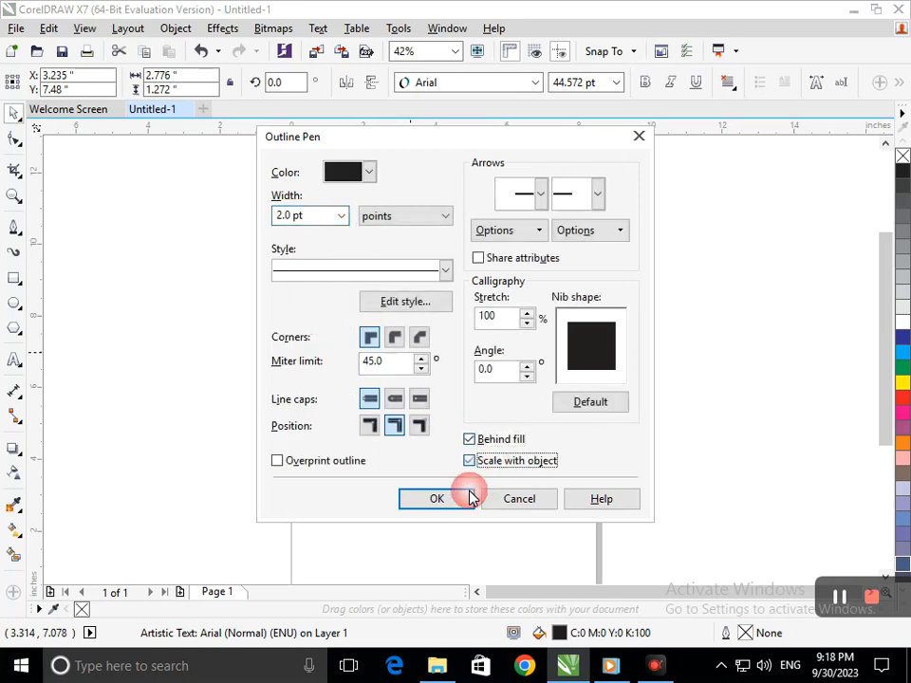
{"action": "left_click", "coordinate": [468, 496]}
{"action": "left_click", "coordinate": [478, 488]}
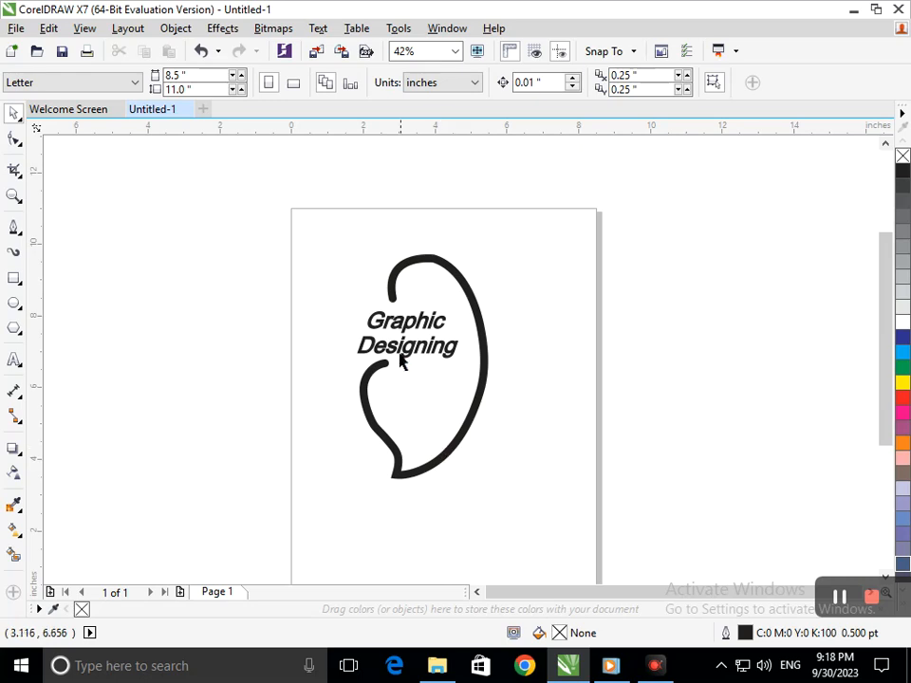
Move the text off the page beside its upper-left corner, and apply a one-step outside contour of about 0.6" to the curve.
{"action": "left_click_drag", "start_coordinate": [412, 359], "coordinate": [189, 261]}
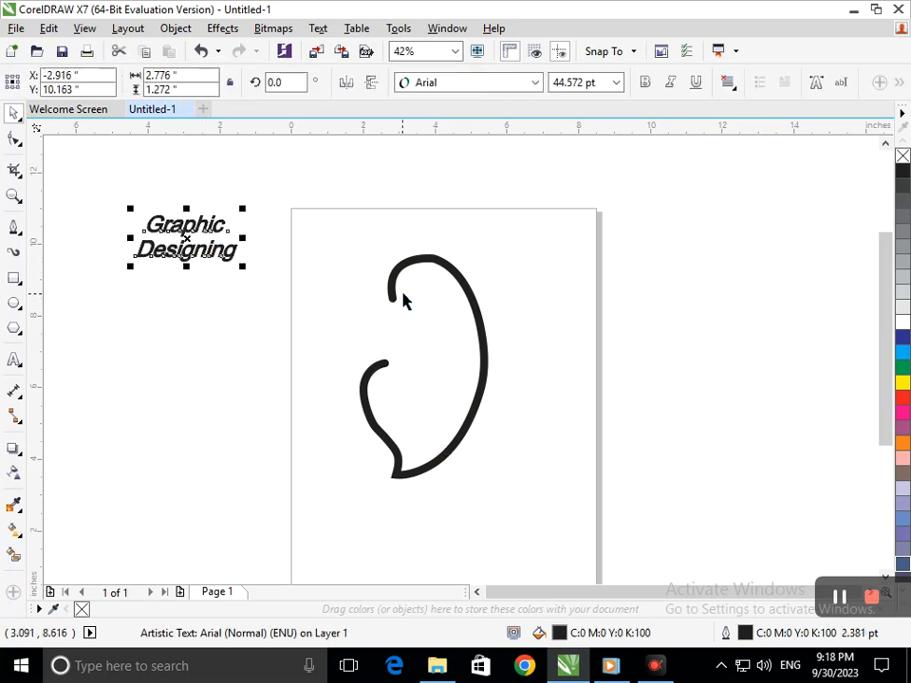
{"action": "left_click", "coordinate": [397, 297]}
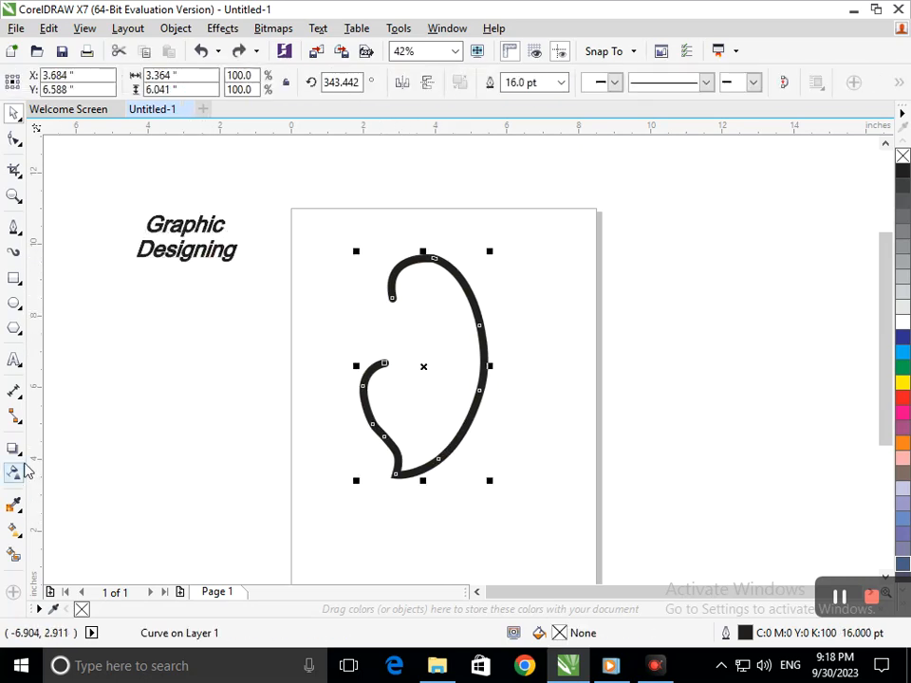
{"action": "left_click", "coordinate": [21, 455]}
{"action": "left_click", "coordinate": [86, 486]}
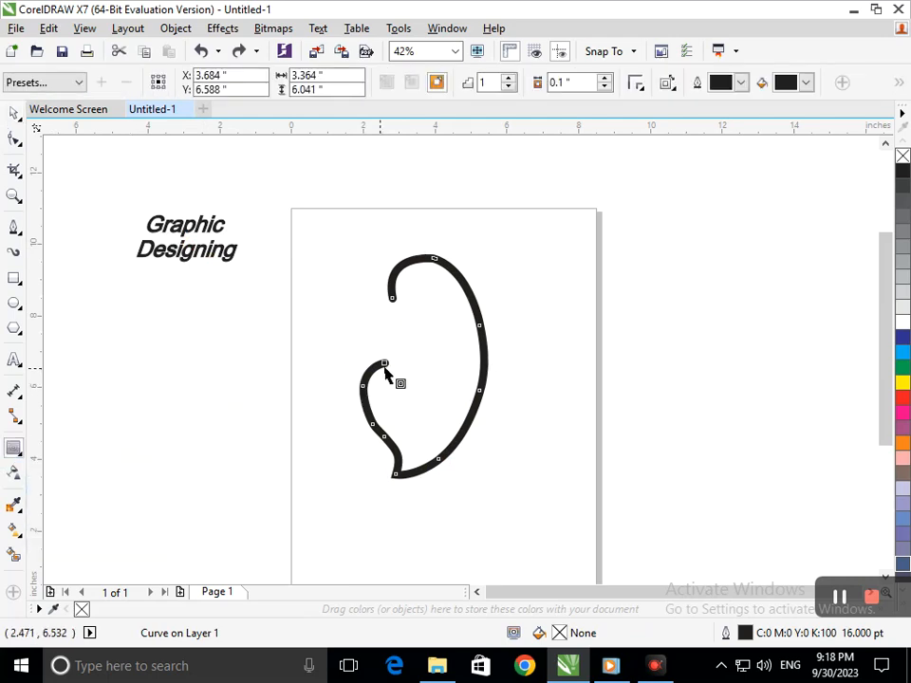
{"action": "left_click_drag", "start_coordinate": [395, 365], "coordinate": [341, 366]}
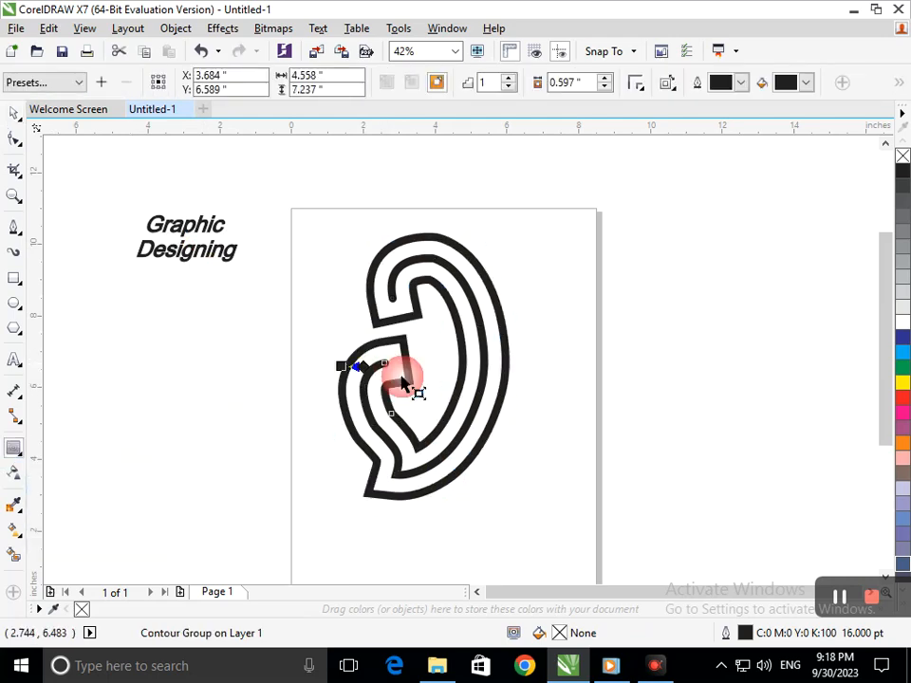
Set the curve's contour offset to 0.287".
{"action": "left_click_drag", "start_coordinate": [607, 87], "coordinate": [607, 88]}
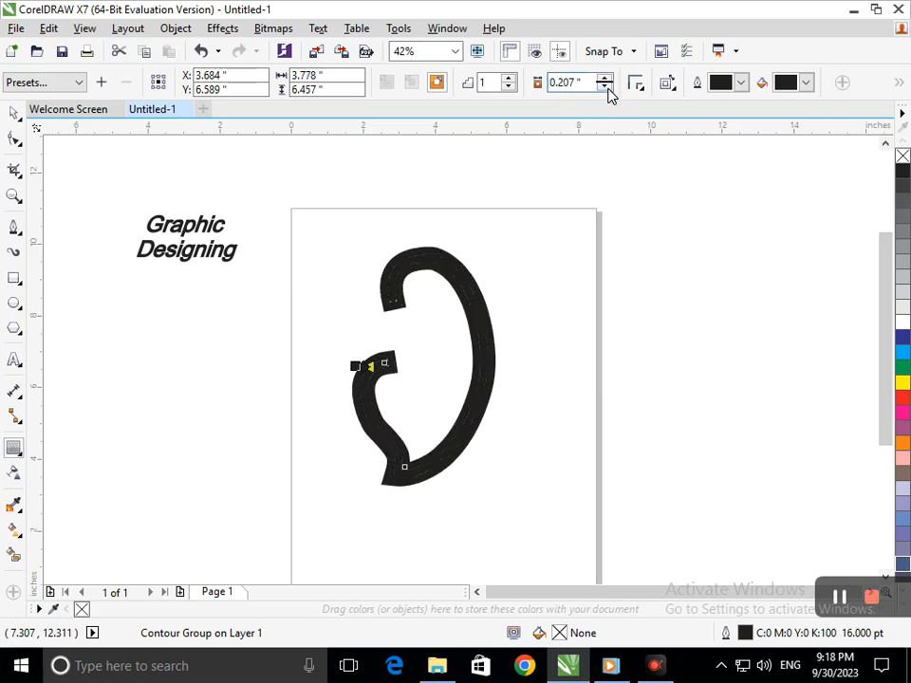
{"action": "left_click", "coordinate": [608, 86]}
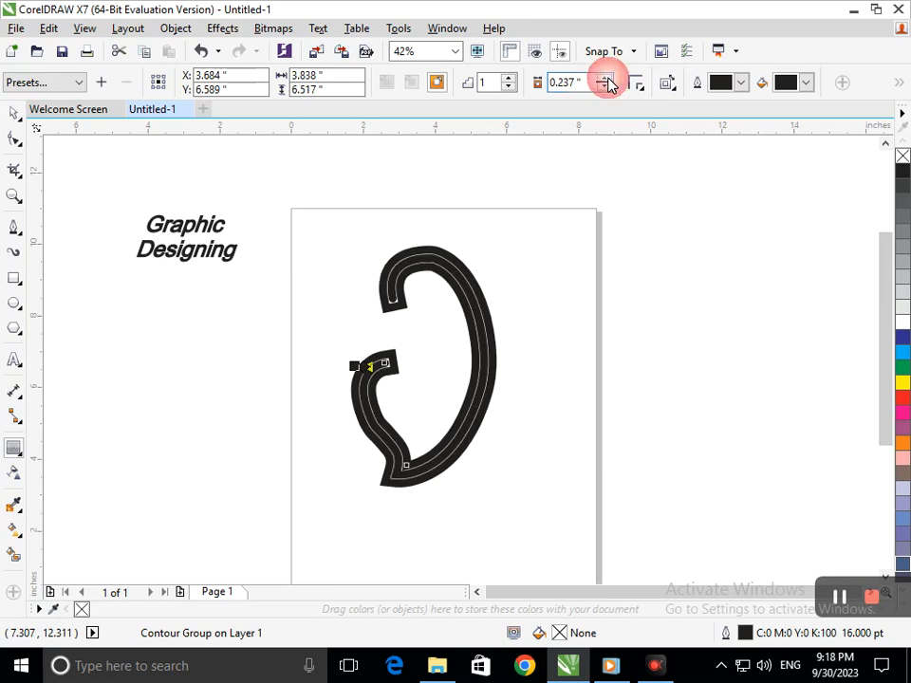
{"action": "left_click", "coordinate": [608, 80]}
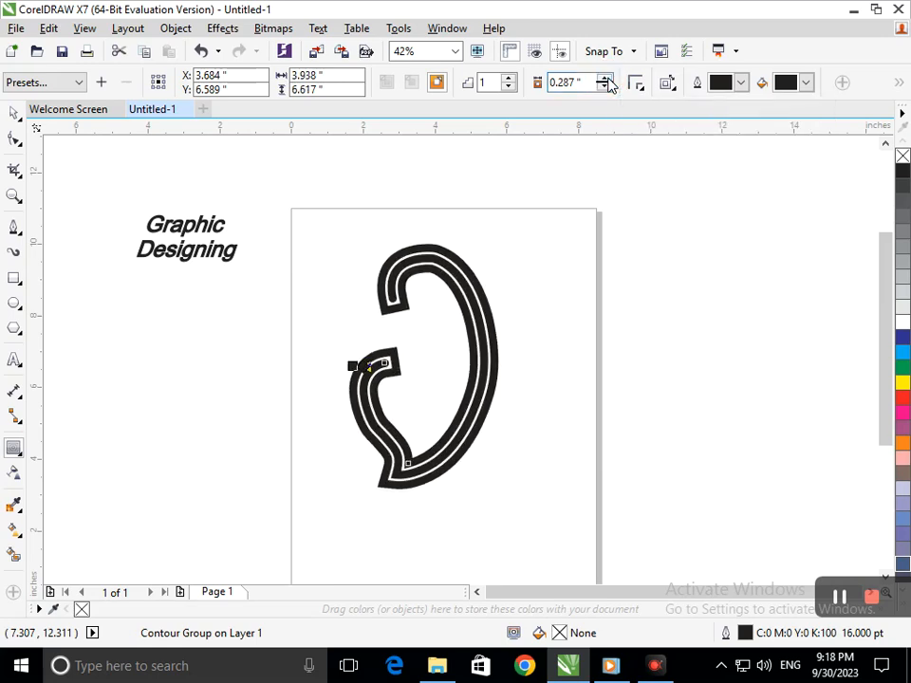
Undo the last contour offset changes on the curve, back to an offset of 0.597".
{"action": "left_click", "coordinate": [13, 113]}
{"action": "left_click", "coordinate": [216, 399]}
{"action": "key", "text": "ctrl+z"}
{"action": "key", "text": "ctrl+z"}
{"action": "key", "text": "ctrl+z"}
{"action": "key", "text": "ctrl+z"}
{"action": "key", "text": "ctrl+z"}
{"action": "key", "text": "ctrl+z"}
{"action": "key", "text": "ctrl+z"}
{"action": "key", "text": "ctrl+z"}
{"action": "key", "text": "ctrl+shift+z"}
{"action": "key", "text": "ctrl+shift+z"}
{"action": "key", "text": "ctrl+shift+z"}
{"action": "key", "text": "ctrl+shift+z"}
{"action": "key", "text": "ctrl+shift+z"}
{"action": "key", "text": "ctrl+shift+z"}
{"action": "key", "text": "ctrl+shift+z"}
{"action": "key", "text": "ctrl+shift+z"}
{"action": "key", "text": "ctrl+shift+z"}
{"action": "key", "text": "ctrl+shift+z"}
{"action": "key", "text": "ctrl+shift+z"}
{"action": "key", "text": "ctrl+shift+z"}
{"action": "key", "text": "ctrl+shift+z"}
{"action": "key", "text": "ctrl+shift+z"}
{"action": "key", "text": "ctrl+shift+z"}
{"action": "key", "text": "ctrl+shift+z"}
{"action": "key", "text": "ctrl+shift+z"}
{"action": "key", "text": "ctrl+shift+z"}
{"action": "key", "text": "ctrl+shift+z"}
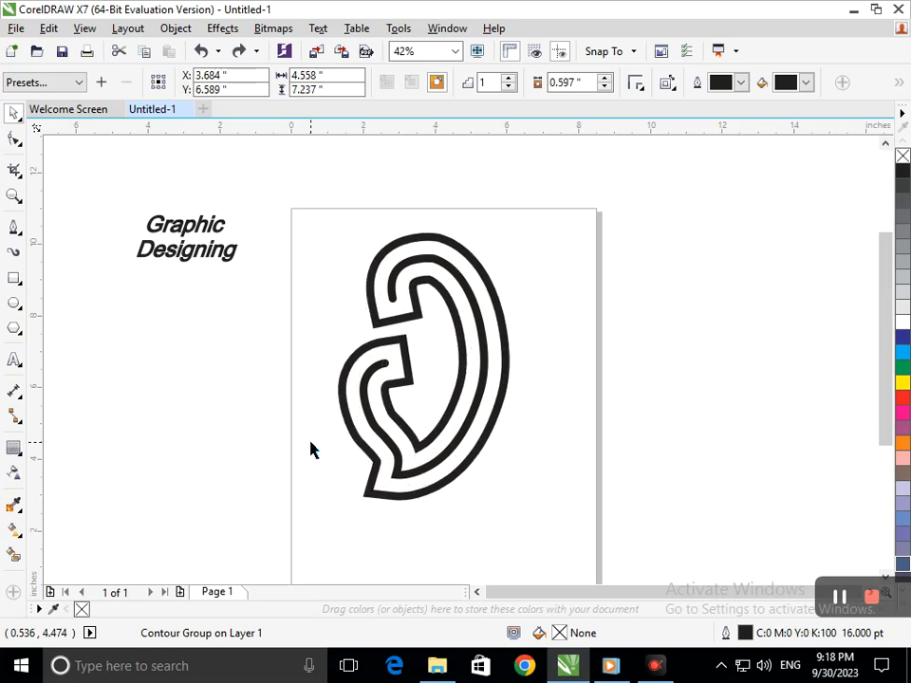
Undo the curve's contour, the text's outline and its move off the page, and select the curve.
{"action": "key", "text": "ctrl+z"}
{"action": "key", "text": "ctrl+z"}
{"action": "key", "text": "ctrl+z"}
{"action": "key", "text": "ctrl+z"}
{"action": "key", "text": "ctrl+shift+z"}
{"action": "key", "text": "ctrl+shift+z"}
{"action": "key", "text": "ctrl+shift+z"}
{"action": "key", "text": "ctrl+shift+z"}
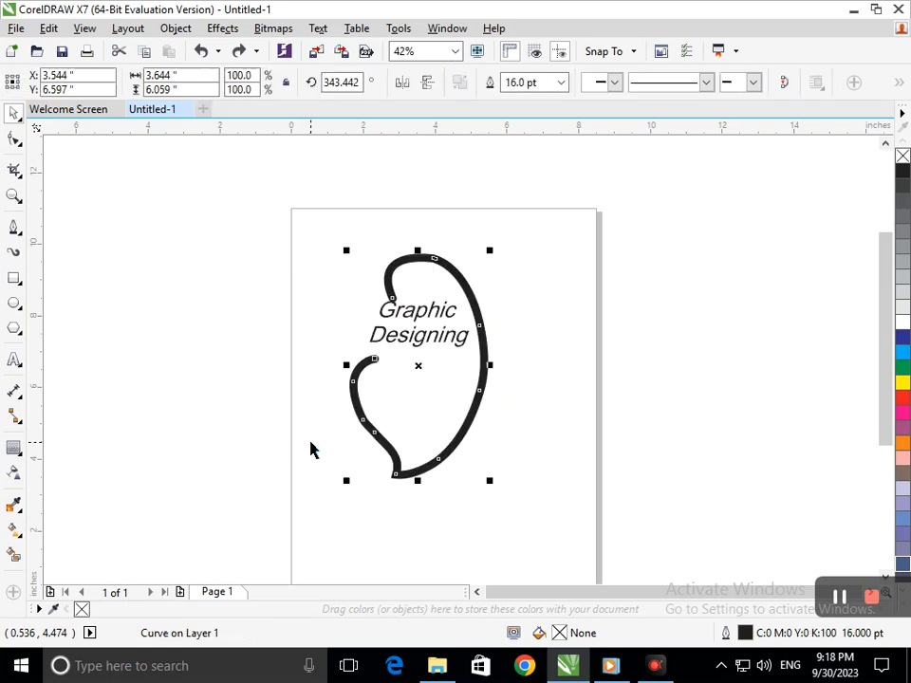
{"action": "key", "text": "ctrl+shift+z"}
{"action": "key", "text": "ctrl+shift+z"}
{"action": "key", "text": "ctrl+shift+z"}
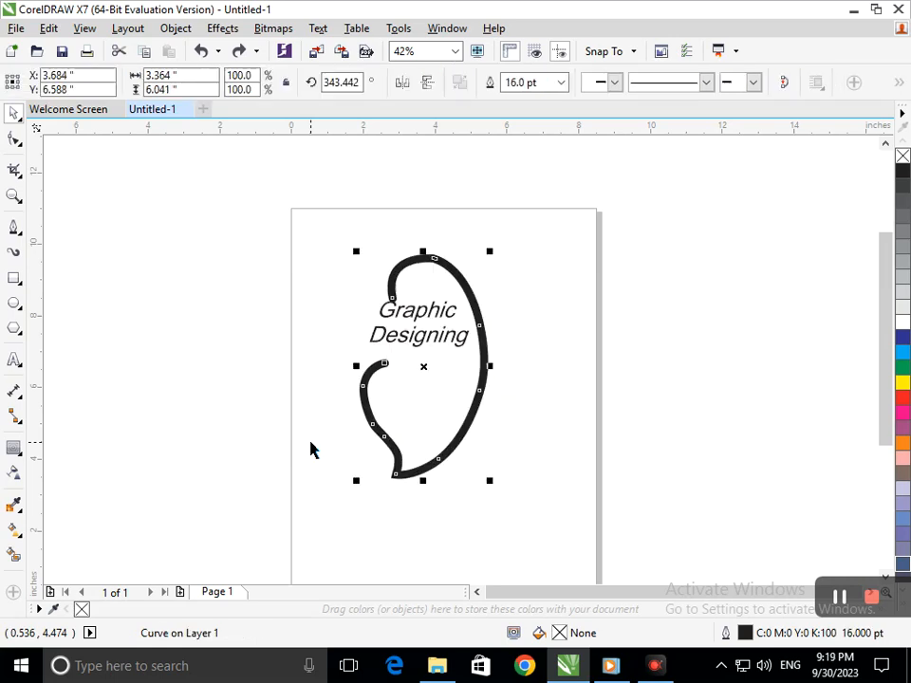
{"action": "left_click", "coordinate": [468, 417]}
{"action": "left_click", "coordinate": [487, 424]}
{"action": "left_click_drag", "start_coordinate": [470, 416], "coordinate": [532, 422]}
{"action": "key", "text": "ctrl+z"}
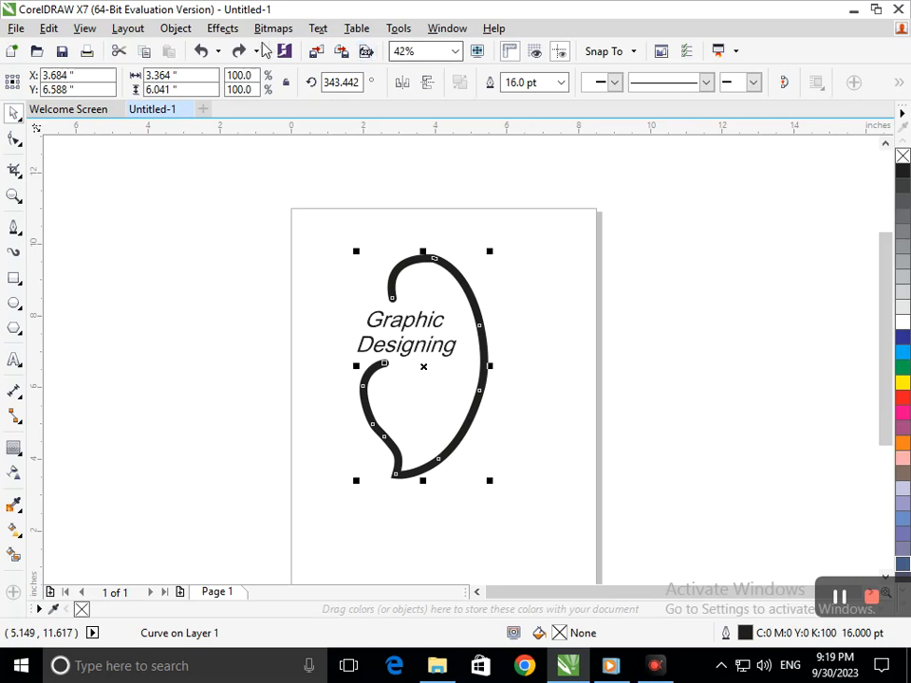
Set the curve's outline width to 2.0 pt.
{"action": "key", "text": "F12"}
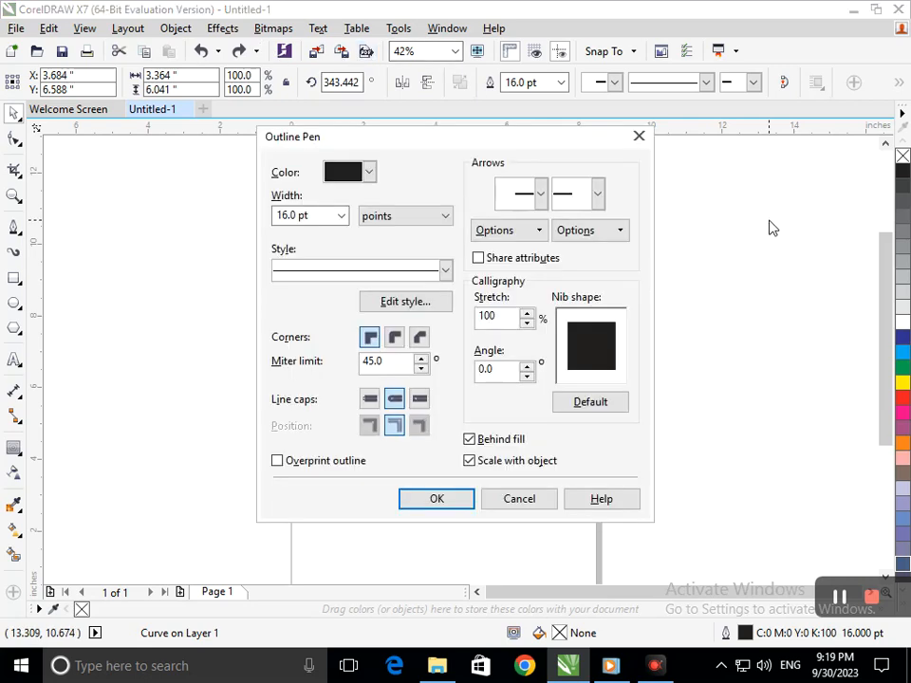
{"action": "left_click", "coordinate": [341, 215]}
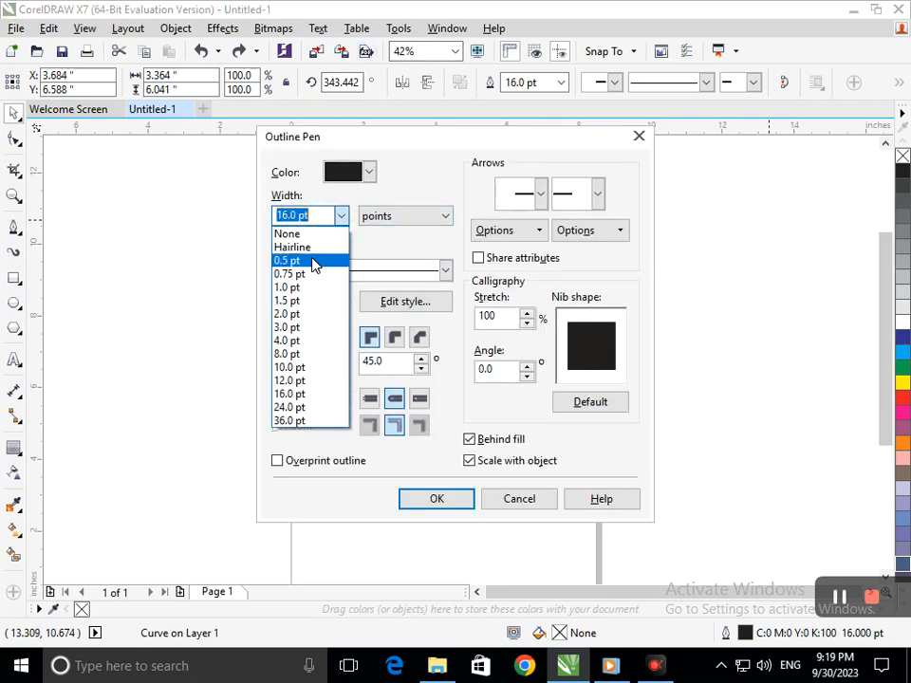
{"action": "left_click", "coordinate": [315, 312]}
{"action": "left_click", "coordinate": [469, 501]}
{"action": "left_click", "coordinate": [508, 502]}
{"action": "left_click", "coordinate": [427, 458]}
Apply a one-step contour to the curve, and set its offset to 0.13".
{"action": "left_click", "coordinate": [13, 447]}
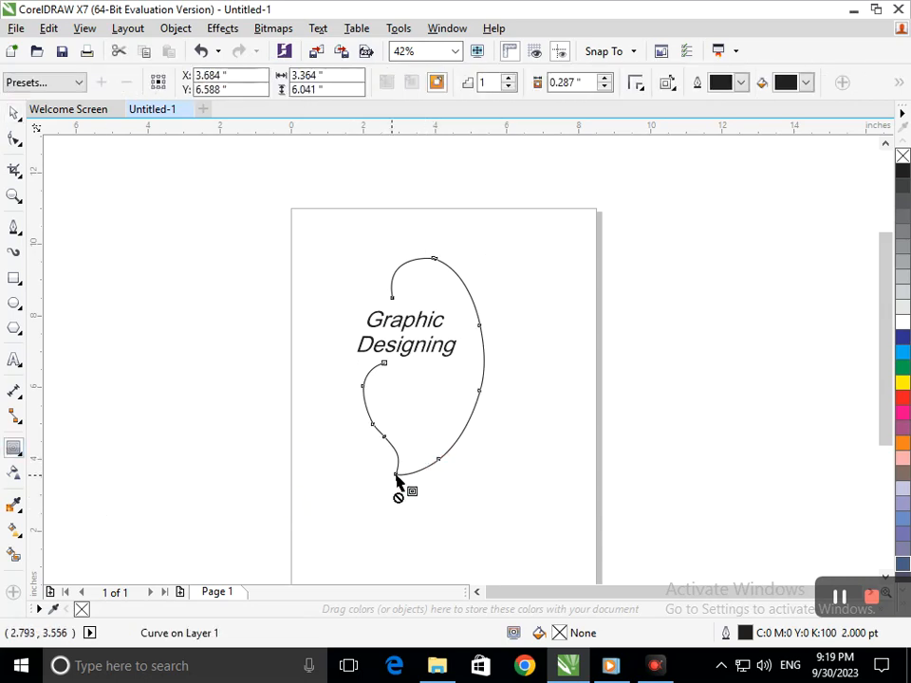
{"action": "left_click_drag", "start_coordinate": [399, 477], "coordinate": [384, 491]}
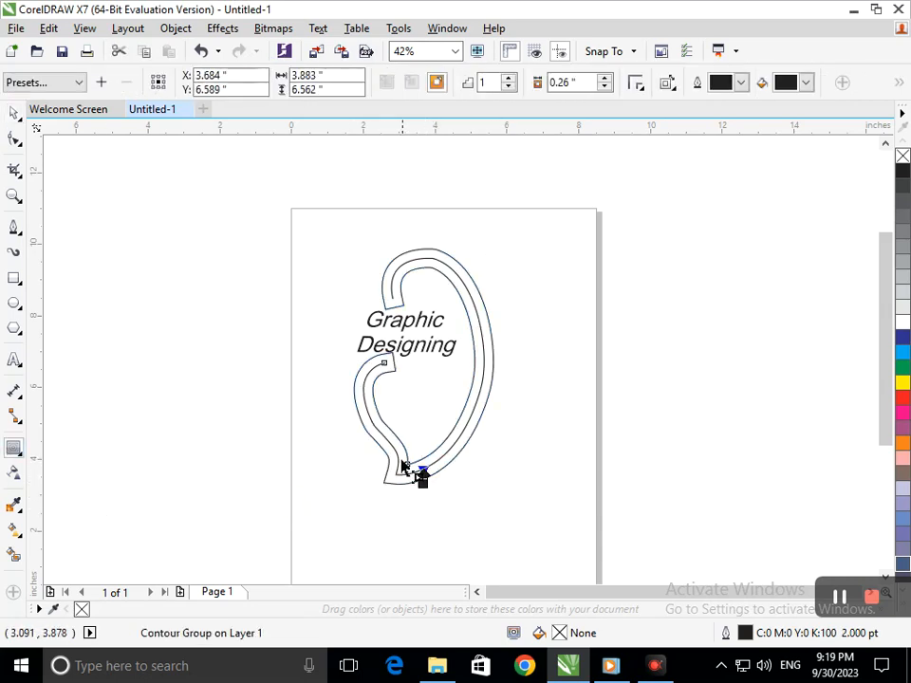
{"action": "left_click", "coordinate": [604, 87]}
{"action": "left_click", "coordinate": [604, 86]}
{"action": "left_click", "coordinate": [604, 86]}
{"action": "left_click", "coordinate": [604, 86]}
{"action": "left_click", "coordinate": [603, 86]}
{"action": "left_click", "coordinate": [603, 86]}
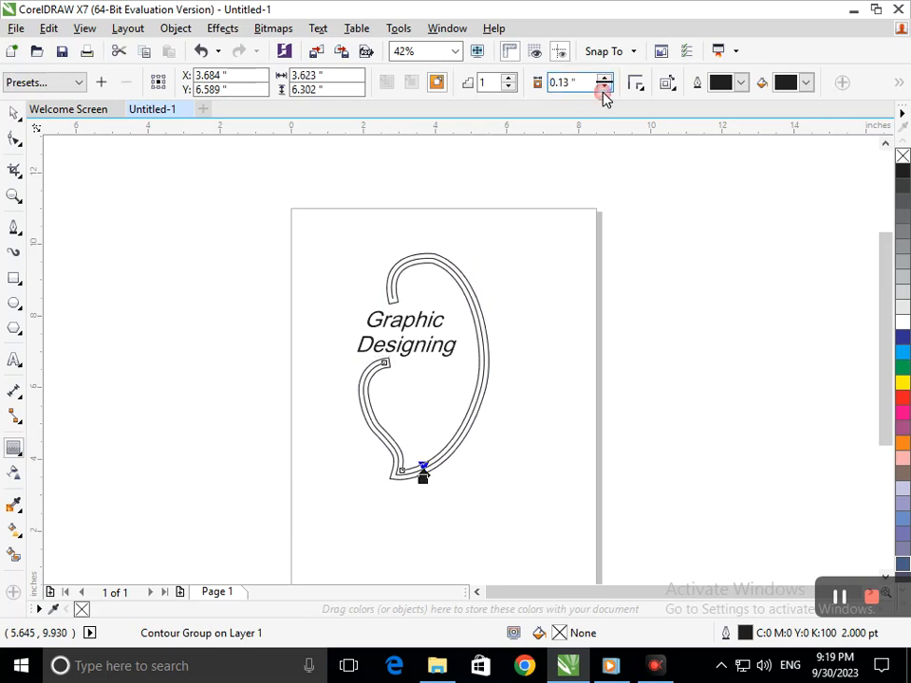
Set the curve's contour to 2 steps with an offset of 0.07", and deselect it.
{"action": "left_click", "coordinate": [508, 79]}
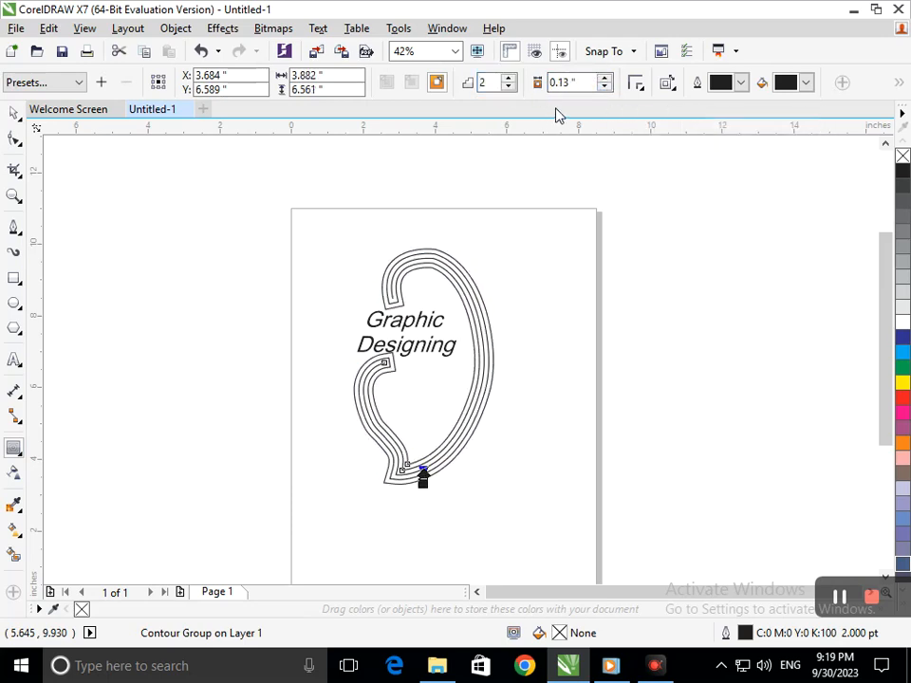
{"action": "left_click", "coordinate": [604, 87]}
{"action": "left_click", "coordinate": [603, 86]}
{"action": "left_click", "coordinate": [604, 87]}
{"action": "left_click", "coordinate": [604, 86]}
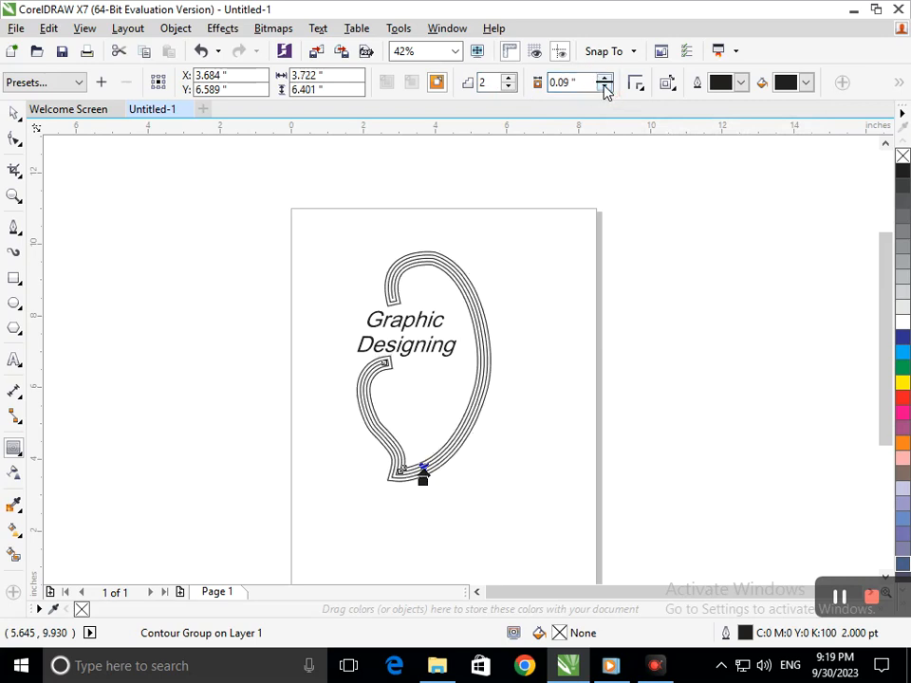
{"action": "left_click", "coordinate": [604, 86]}
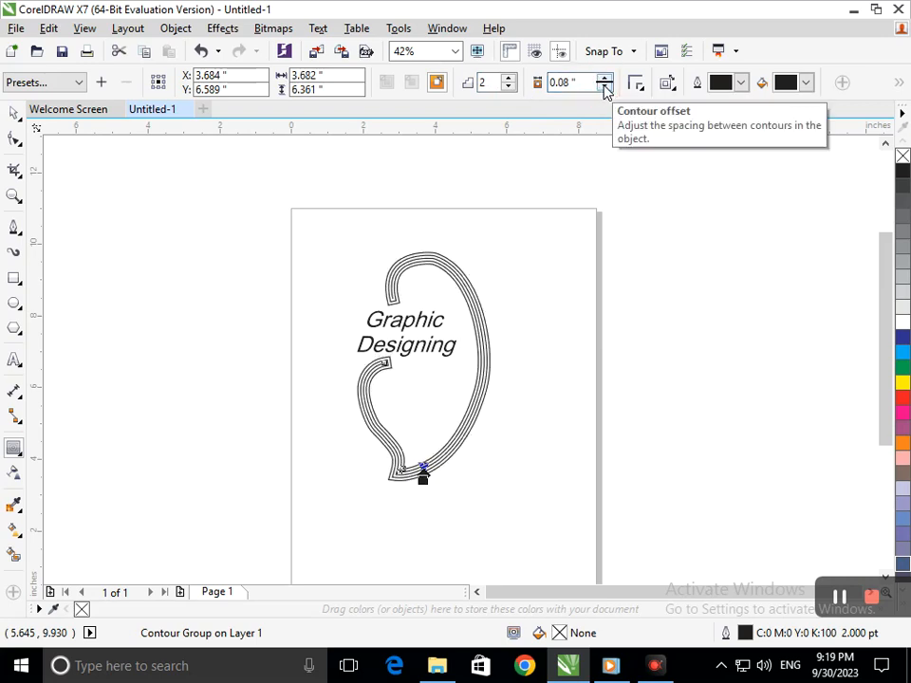
{"action": "left_click", "coordinate": [603, 87]}
{"action": "left_click", "coordinate": [13, 112]}
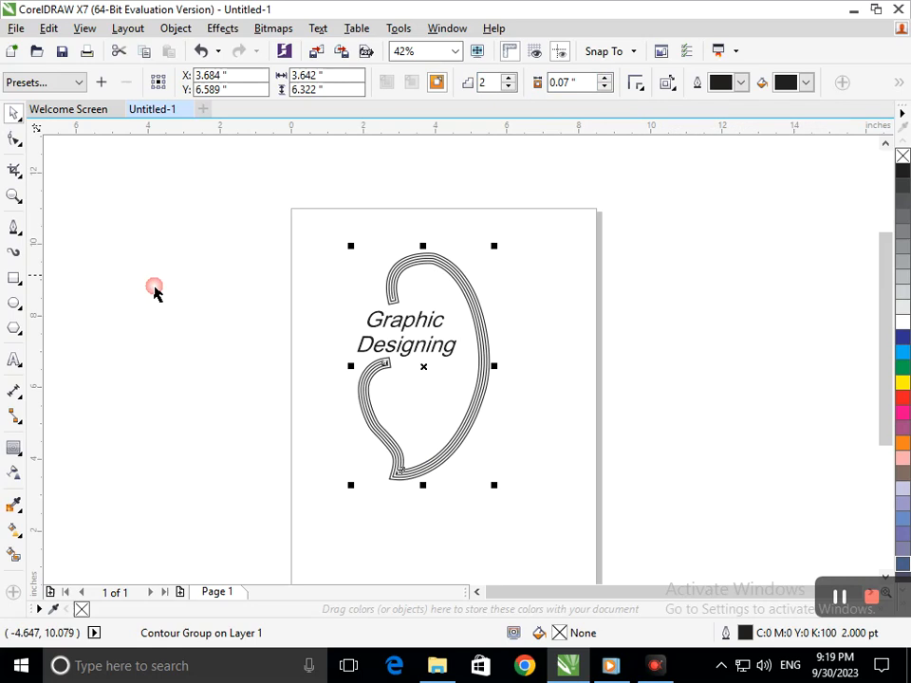
{"action": "left_click", "coordinate": [154, 292]}
{"action": "left_click", "coordinate": [399, 480]}
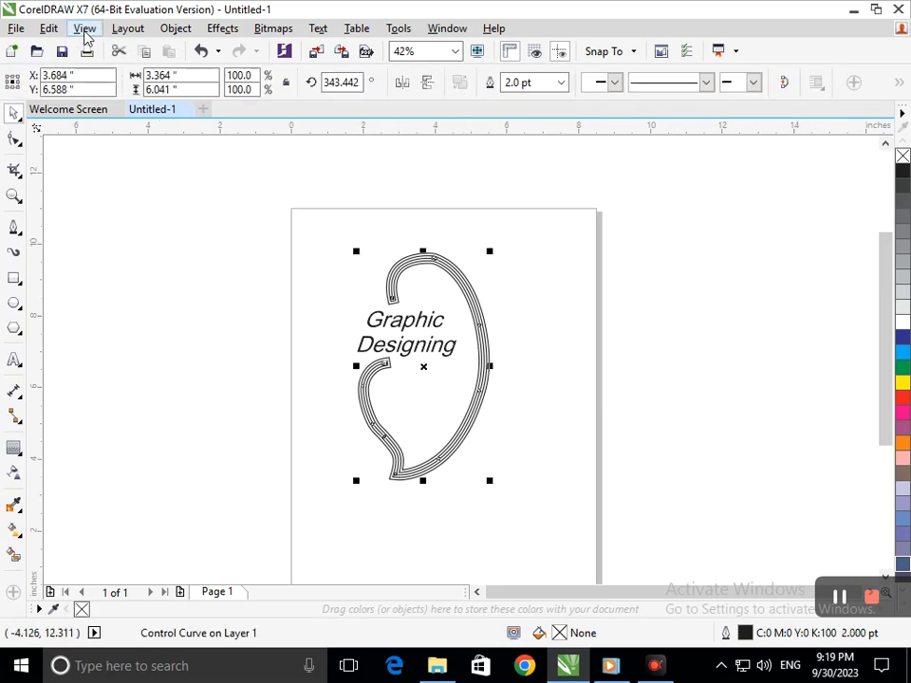
{"action": "left_click", "coordinate": [126, 28]}
{"action": "left_click", "coordinate": [169, 32]}
{"action": "left_click", "coordinate": [171, 30]}
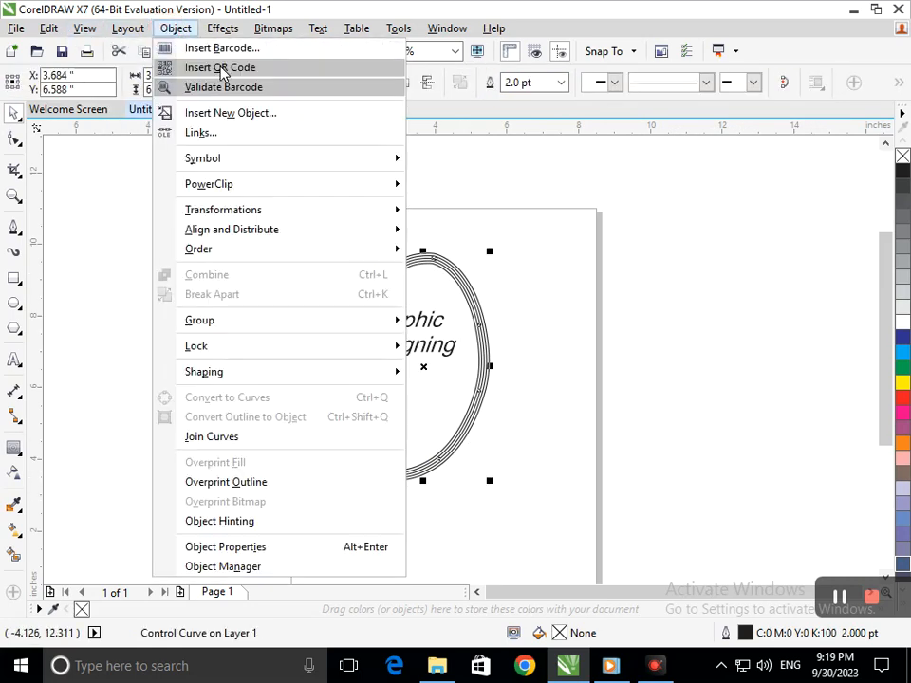
{"action": "left_click", "coordinate": [136, 300]}
{"action": "left_click", "coordinate": [500, 495]}
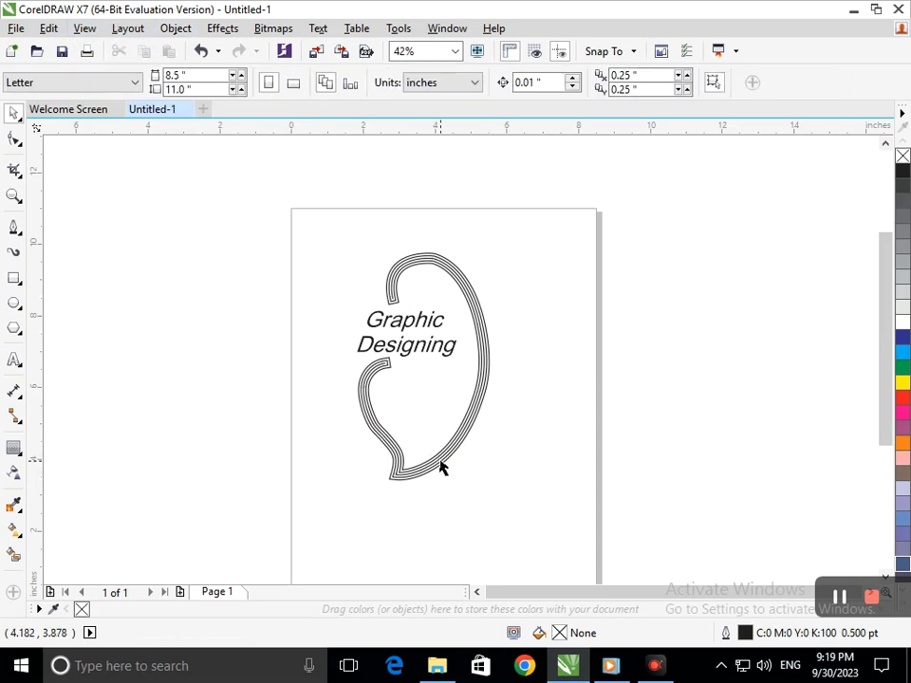
Break the curve's contour group apart, and deselect the result.
{"action": "left_click_drag", "start_coordinate": [441, 466], "coordinate": [478, 478]}
{"action": "key", "text": "ctrl+z"}
{"action": "left_click", "coordinate": [176, 27]}
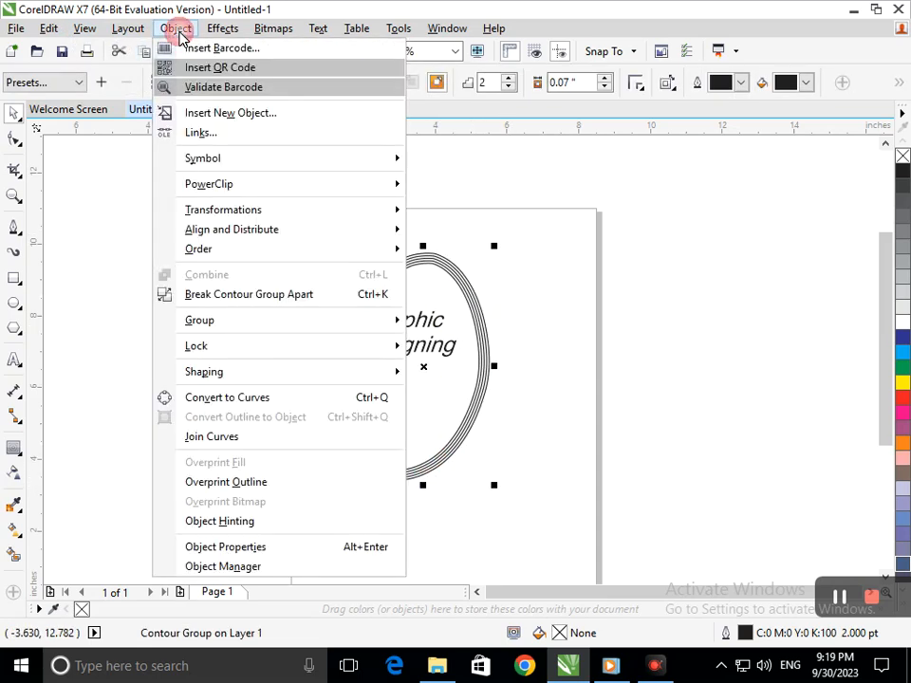
{"action": "left_click", "coordinate": [241, 347]}
{"action": "key", "text": "ctrl+k"}
{"action": "left_click", "coordinate": [500, 504]}
Try to fill the bands between the contour lines with blue-gray near the curve's lower tip using Smart Fill.
{"action": "scroll", "coordinate": [398, 471], "scroll_direction": "up", "scroll_amount": 4}
{"action": "left_click", "coordinate": [453, 483]}
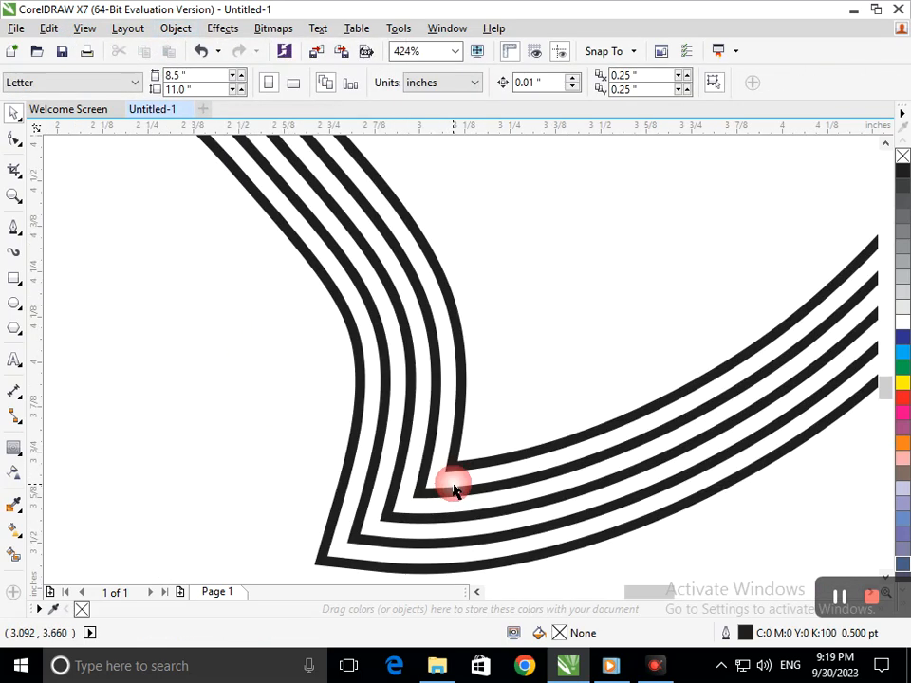
{"action": "left_click_drag", "start_coordinate": [427, 492], "coordinate": [366, 498]}
{"action": "key", "text": "ctrl+z"}
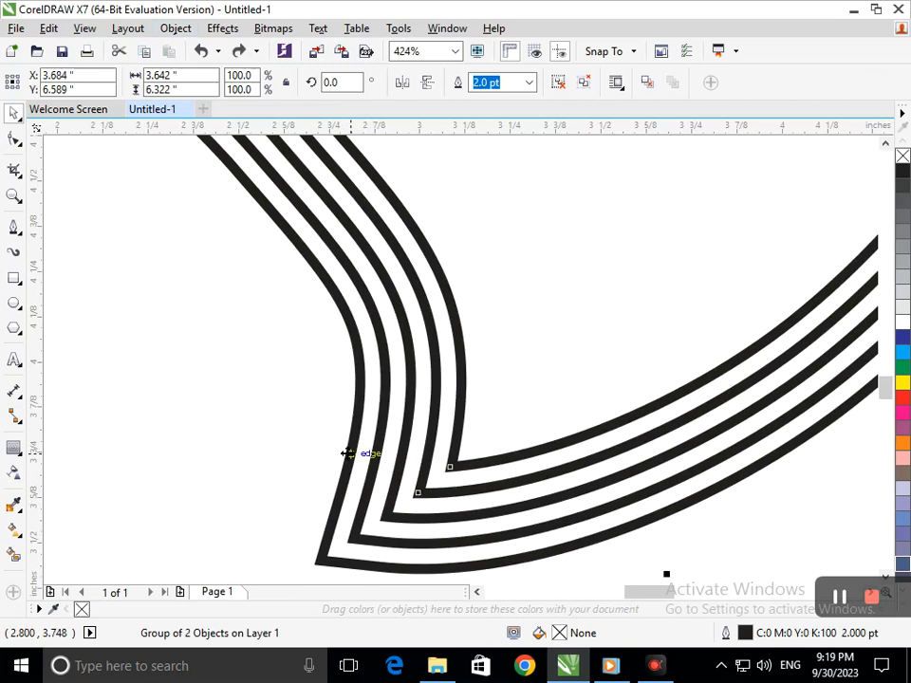
{"action": "left_click", "coordinate": [13, 555]}
{"action": "left_click", "coordinate": [361, 561]}
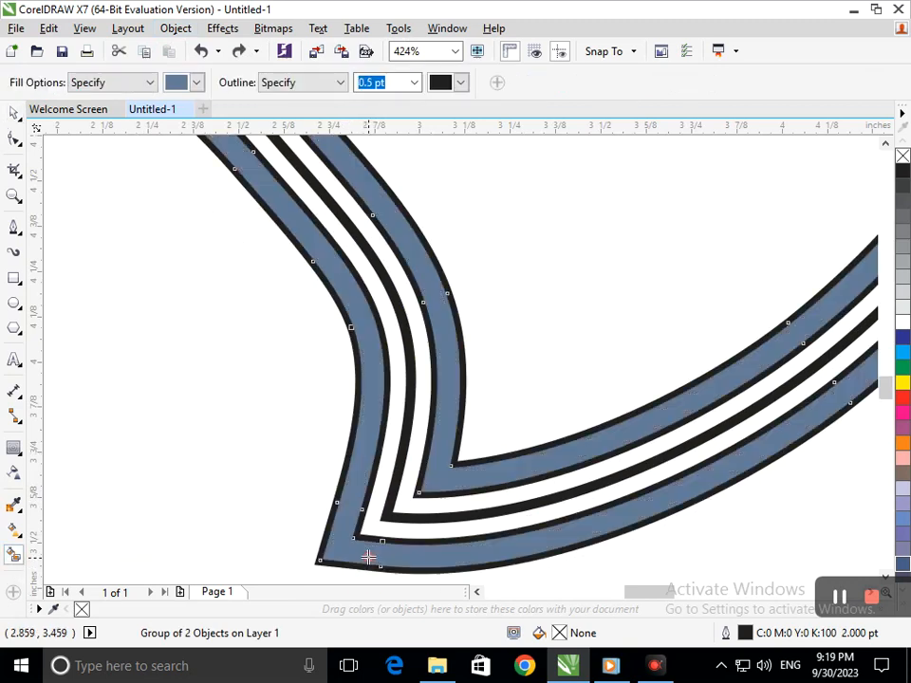
{"action": "scroll", "coordinate": [351, 430], "scroll_direction": "down", "scroll_amount": 4}
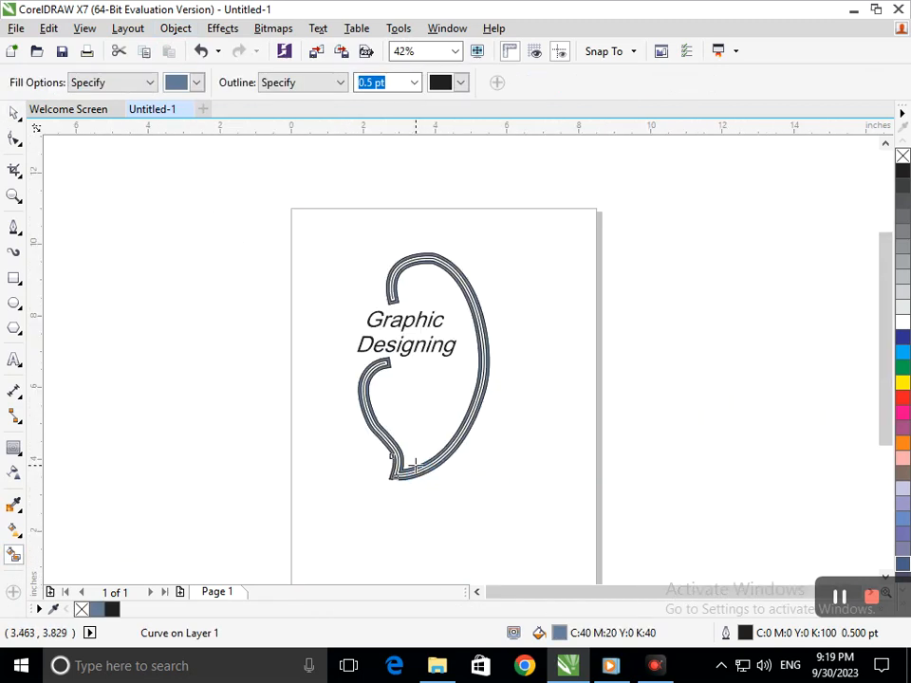
{"action": "key", "text": "ctrl+z"}
Select the original curve in the middle of the contour lines, move it aside and delete it.
{"action": "scroll", "coordinate": [332, 373], "scroll_direction": "up", "scroll_amount": 3}
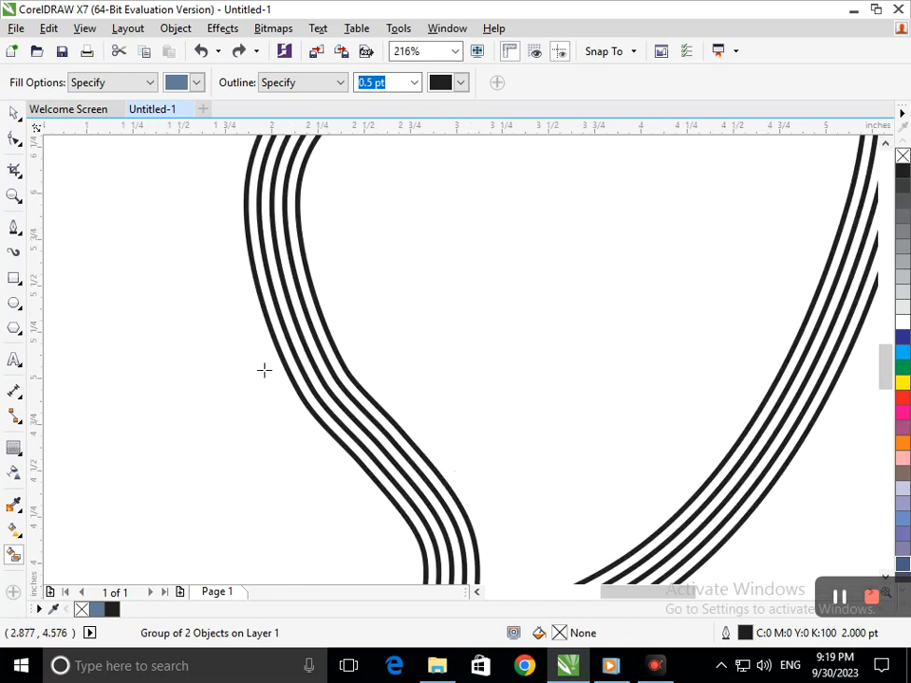
{"action": "left_click", "coordinate": [14, 113]}
{"action": "left_click", "coordinate": [290, 301]}
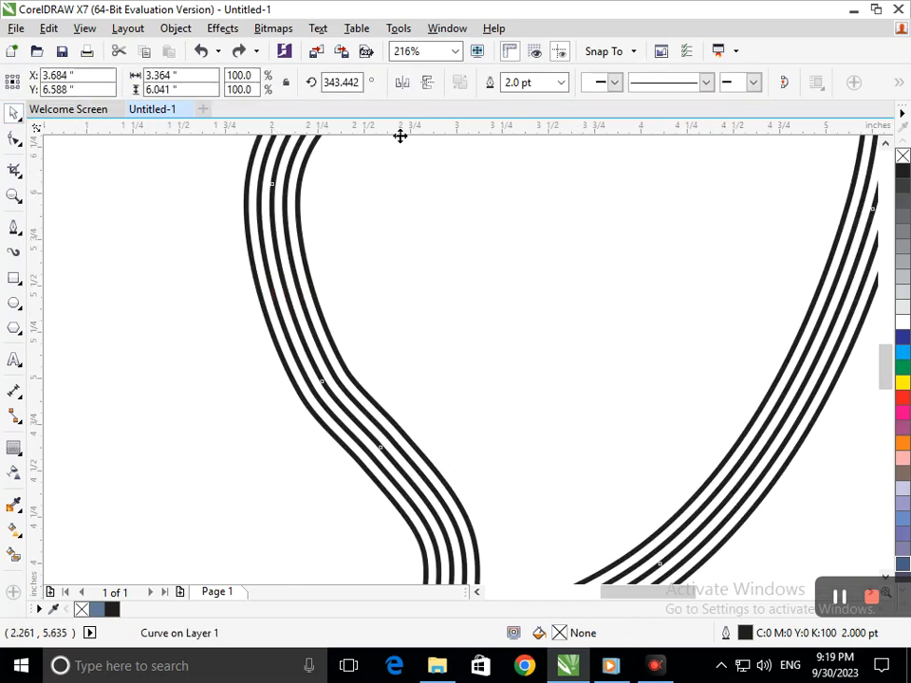
{"action": "left_click", "coordinate": [180, 29]}
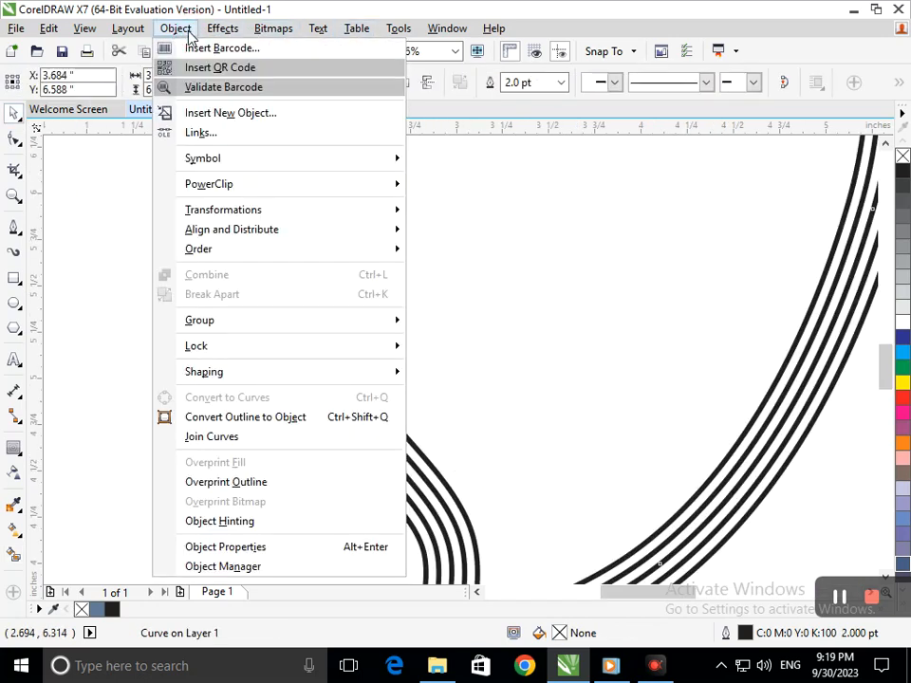
{"action": "left_click", "coordinate": [128, 285]}
{"action": "scroll", "coordinate": [421, 371], "scroll_direction": "down", "scroll_amount": 3}
{"action": "left_click", "coordinate": [573, 397]}
{"action": "left_click_drag", "start_coordinate": [479, 409], "coordinate": [545, 393]}
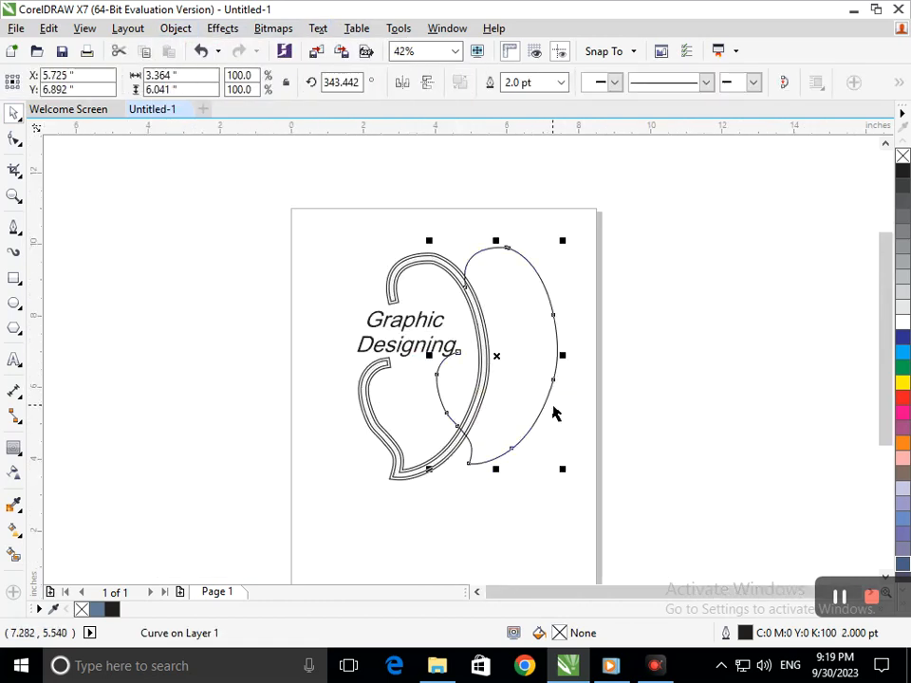
{"action": "key", "text": "Delete"}
Ungroup the remaining contour outlines into separate curves, and deselect them.
{"action": "left_click_drag", "start_coordinate": [431, 461], "coordinate": [440, 462]}
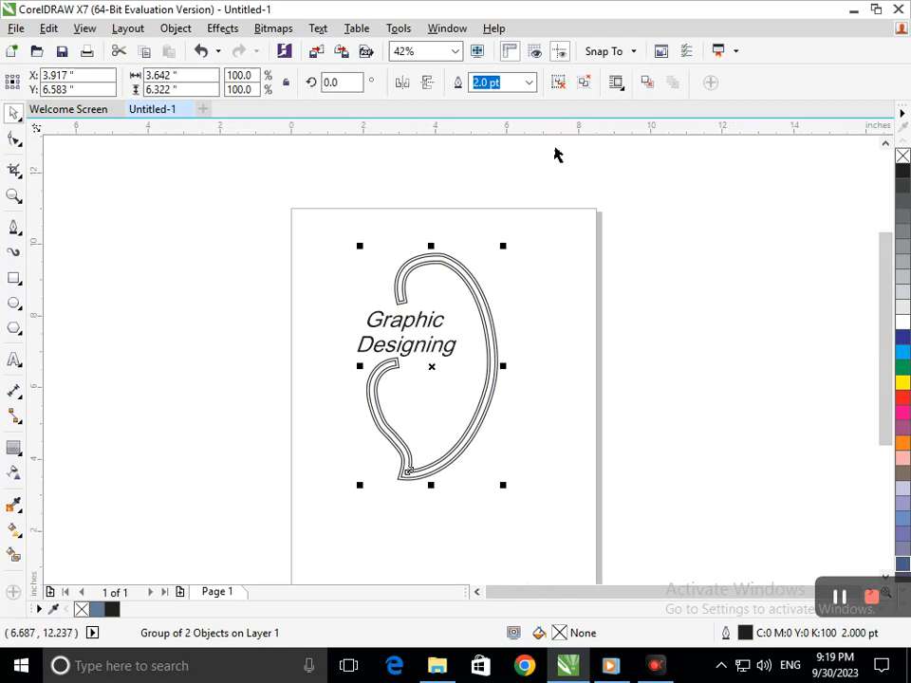
{"action": "key", "text": "ctrl+z"}
{"action": "left_click", "coordinate": [586, 82]}
{"action": "left_click", "coordinate": [507, 408]}
{"action": "left_click_drag", "start_coordinate": [473, 428], "coordinate": [516, 427]}
{"action": "key", "text": "ctrl+z"}
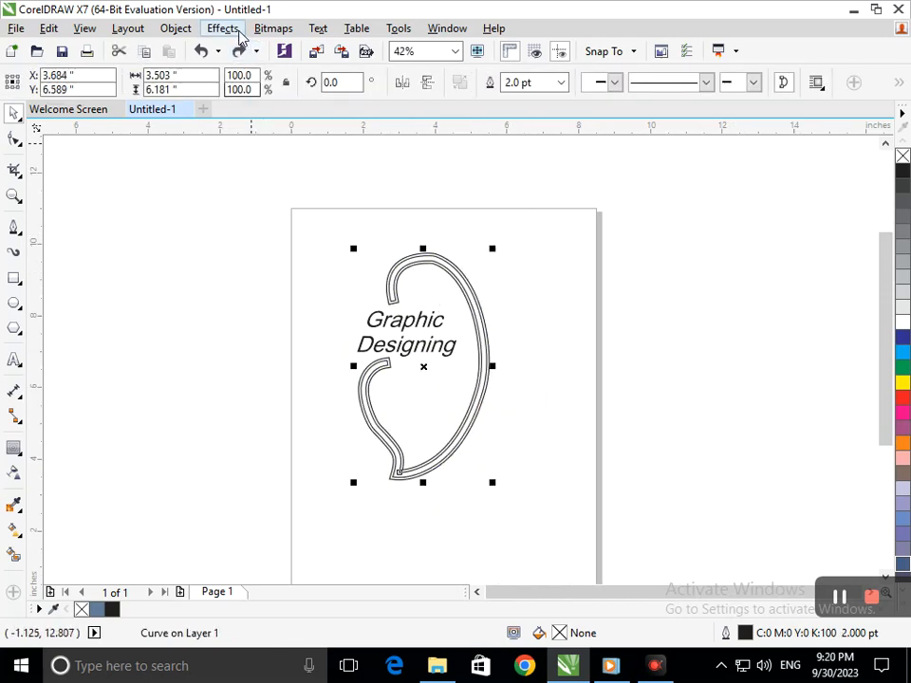
{"action": "left_click", "coordinate": [175, 27]}
{"action": "left_click", "coordinate": [529, 348]}
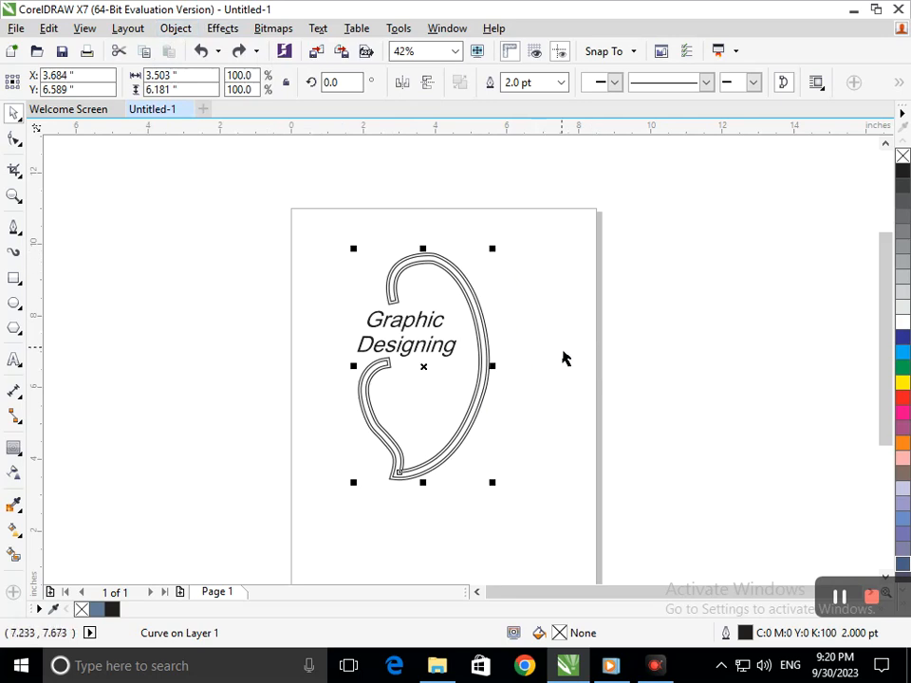
{"action": "left_click", "coordinate": [563, 359]}
Smart Fill the contour shape with blue-gray and a 0.5 pt black outline, and recolor its inner band yellow.
{"action": "left_click", "coordinate": [15, 556]}
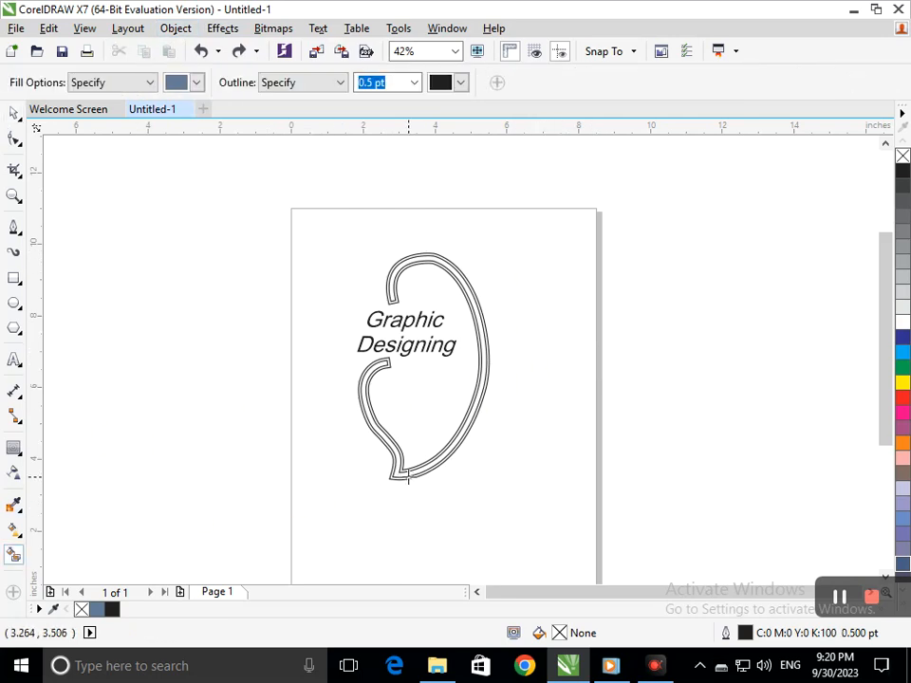
{"action": "left_click", "coordinate": [408, 479]}
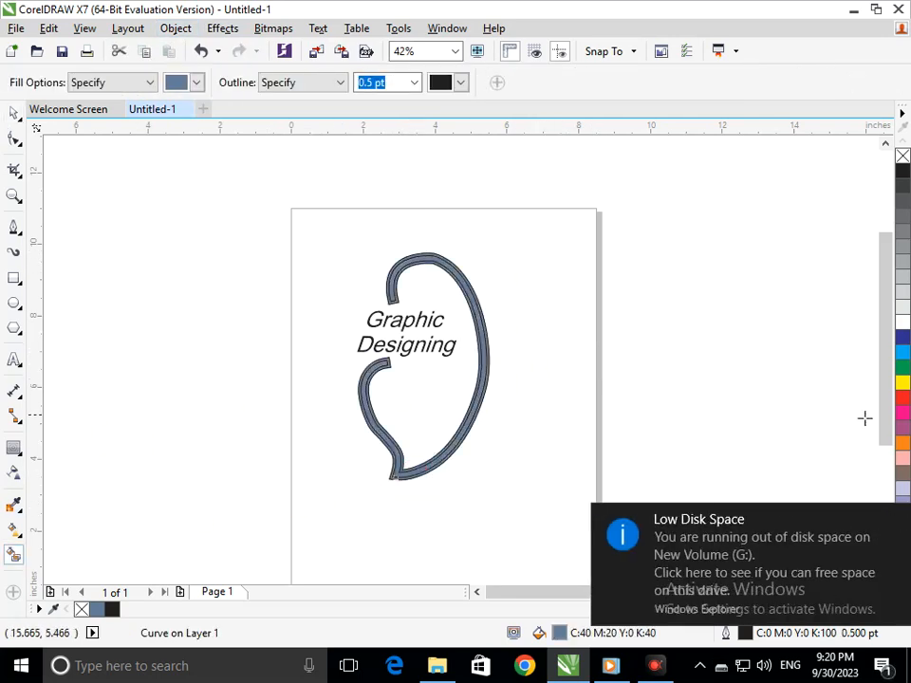
{"action": "left_click", "coordinate": [902, 385]}
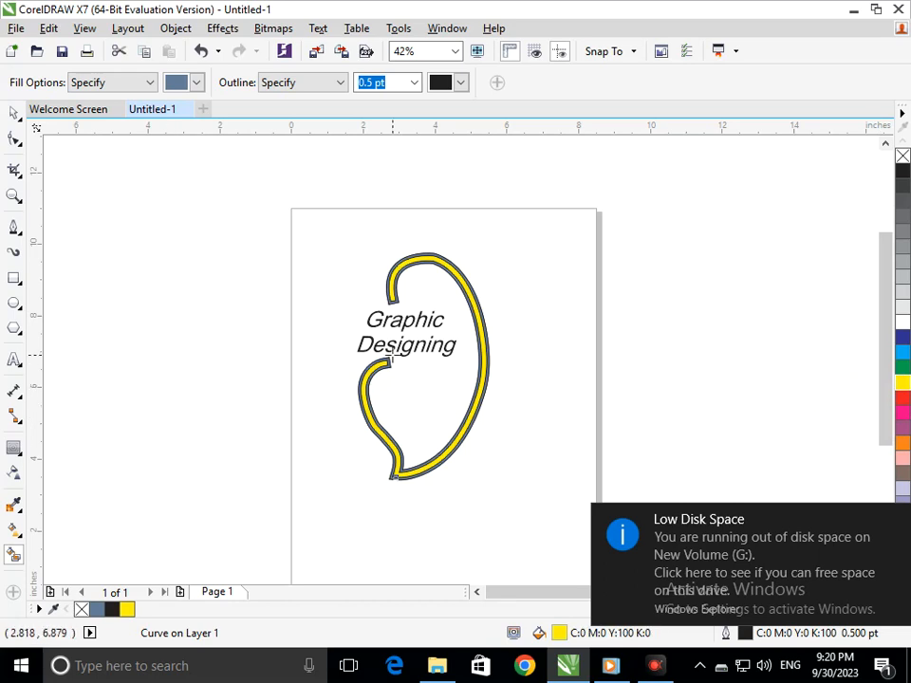
Widen the letter spacing of the "Graphic Designing" text slightly with the Shape tool.
{"action": "left_click", "coordinate": [19, 142]}
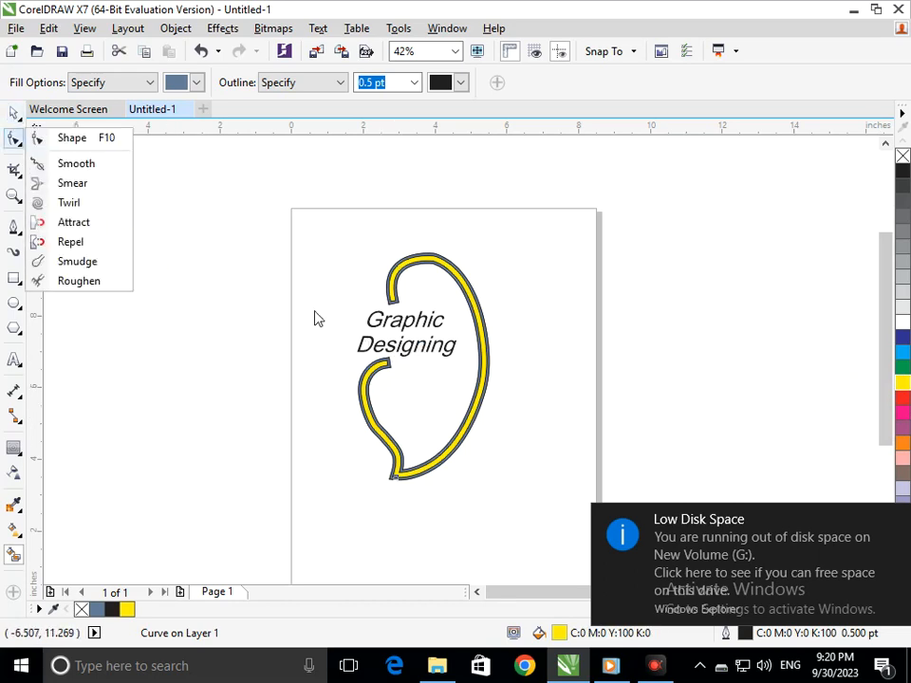
{"action": "left_click", "coordinate": [15, 114]}
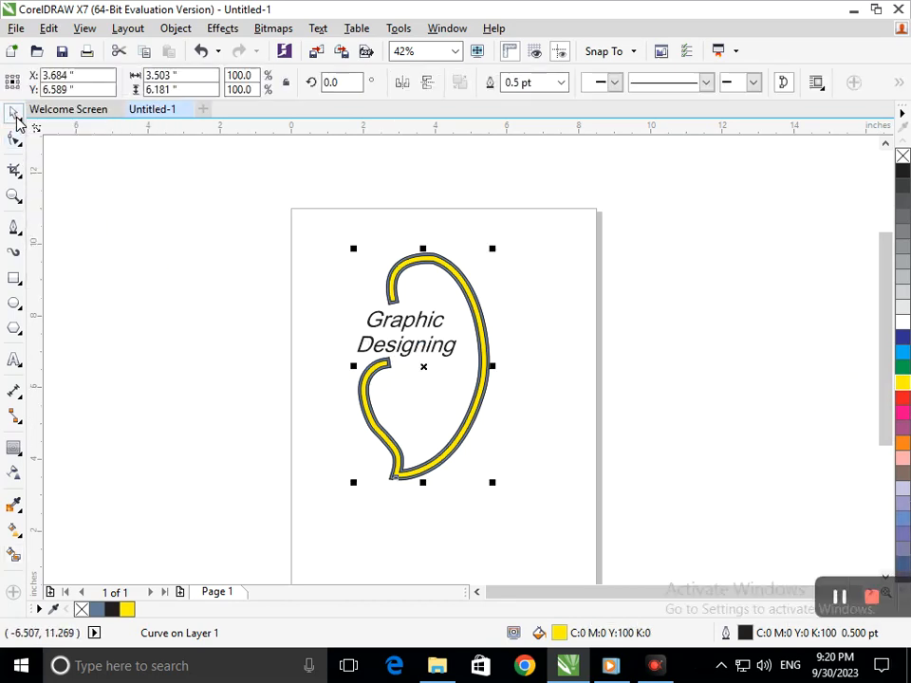
{"action": "left_click", "coordinate": [386, 344]}
{"action": "left_click", "coordinate": [434, 349]}
{"action": "left_click", "coordinate": [435, 350]}
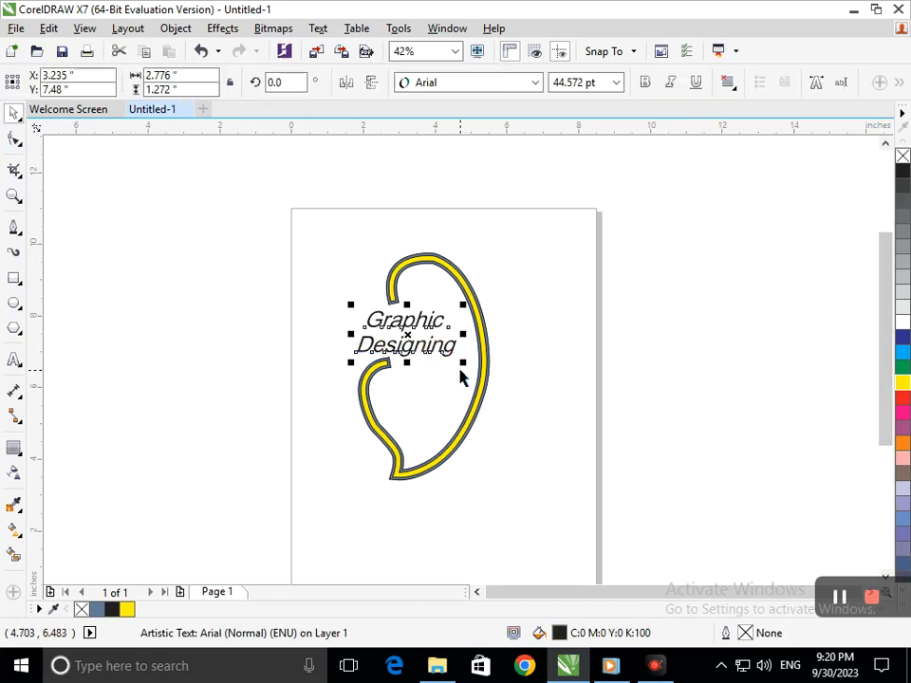
{"action": "left_click", "coordinate": [13, 141]}
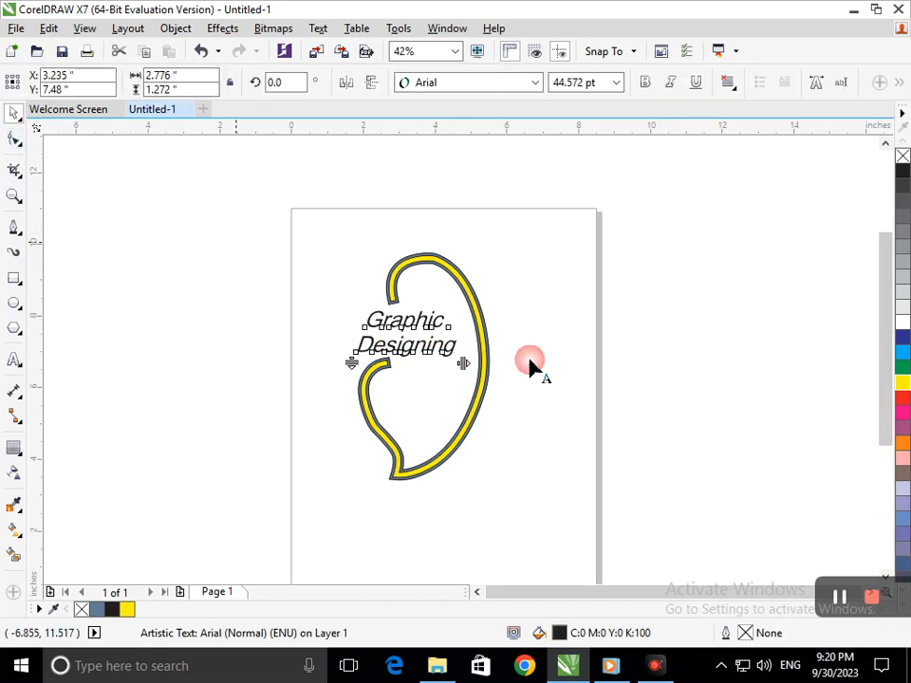
{"action": "left_click_drag", "start_coordinate": [463, 363], "coordinate": [474, 364]}
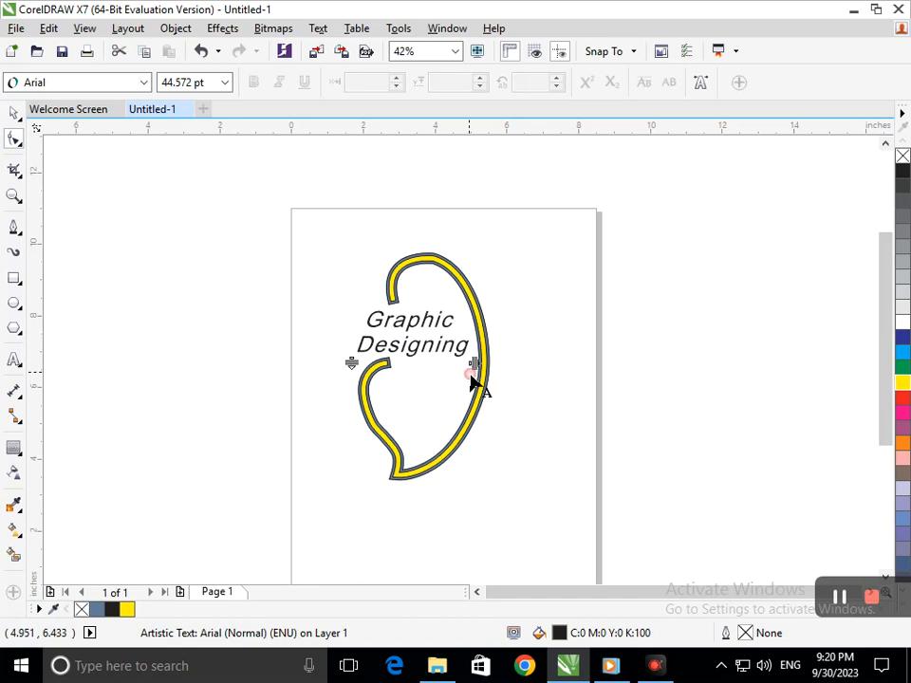
{"action": "left_click", "coordinate": [13, 114]}
Fill the "Graphic Designing" text yellow, give it a dark blue outline, and deselect it.
{"action": "left_click", "coordinate": [392, 346]}
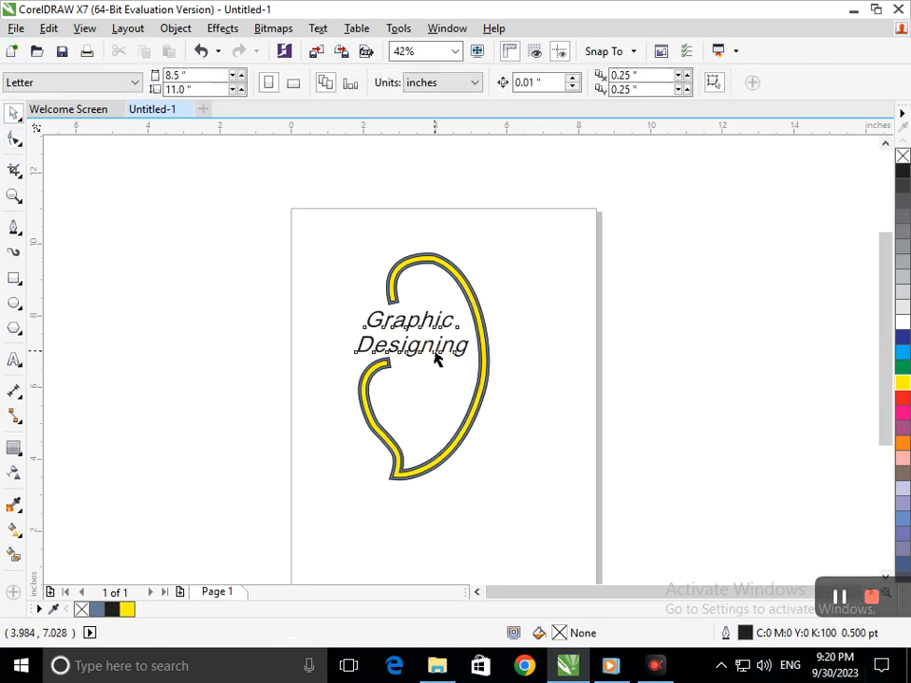
{"action": "left_click", "coordinate": [432, 358]}
{"action": "left_click", "coordinate": [902, 387]}
{"action": "right_click", "coordinate": [902, 387]}
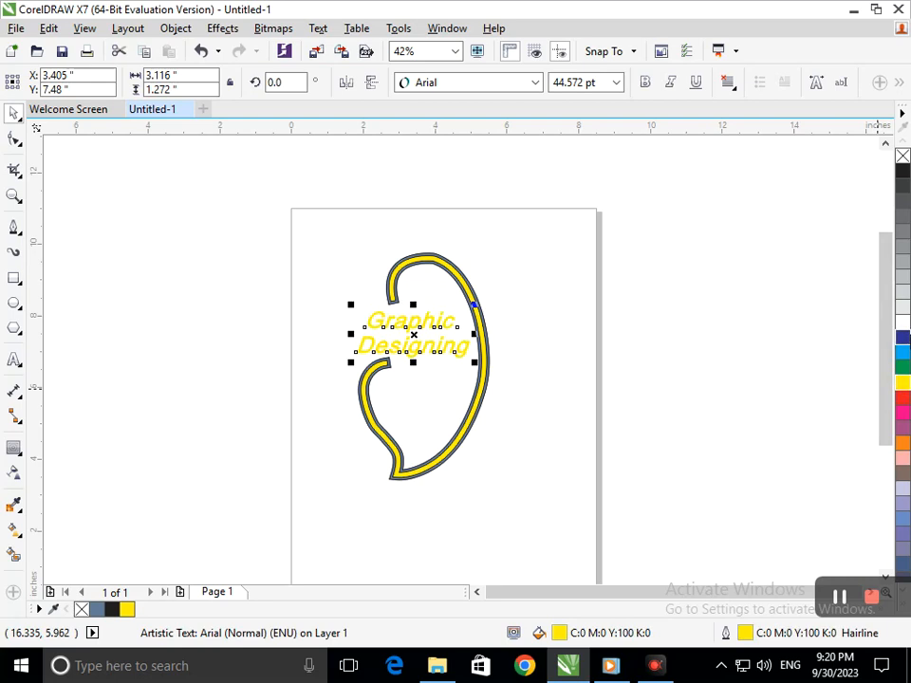
{"action": "right_click", "coordinate": [900, 344]}
{"action": "left_click", "coordinate": [553, 455]}
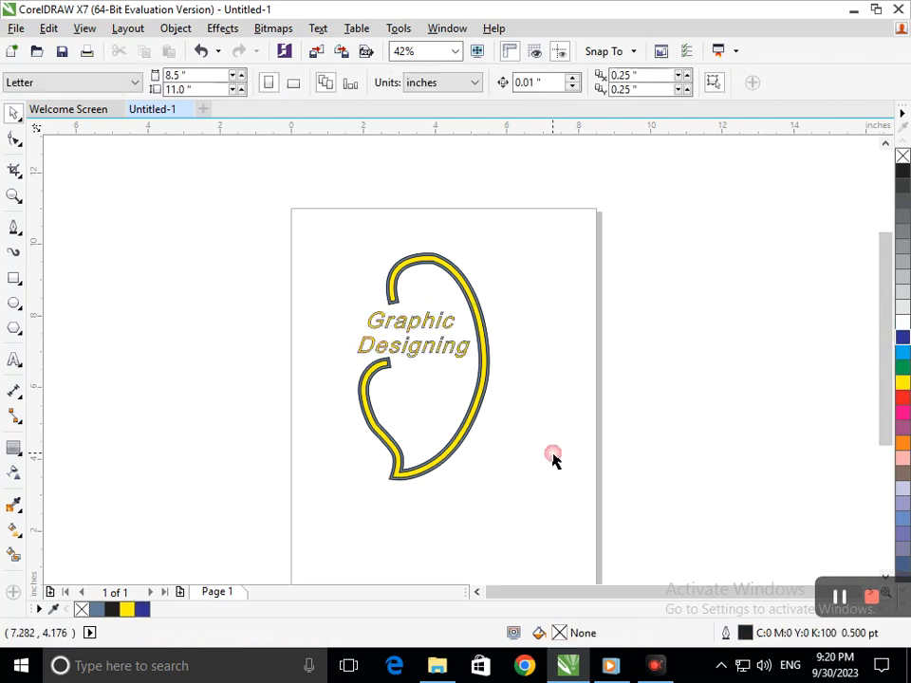
Thicken the text's dark blue outline, place it behind the fill and make it scale with the object.
{"action": "left_click", "coordinate": [452, 353]}
{"action": "key", "text": "F12"}
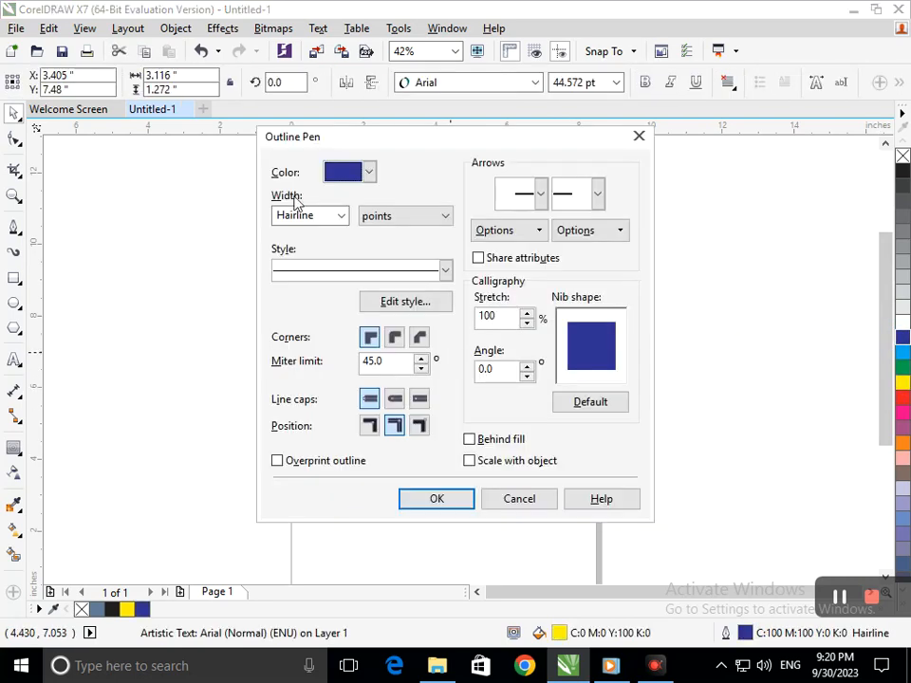
{"action": "left_click", "coordinate": [339, 216]}
{"action": "left_click", "coordinate": [311, 326]}
{"action": "left_click", "coordinate": [469, 439]}
{"action": "left_click", "coordinate": [469, 460]}
{"action": "left_click", "coordinate": [459, 496]}
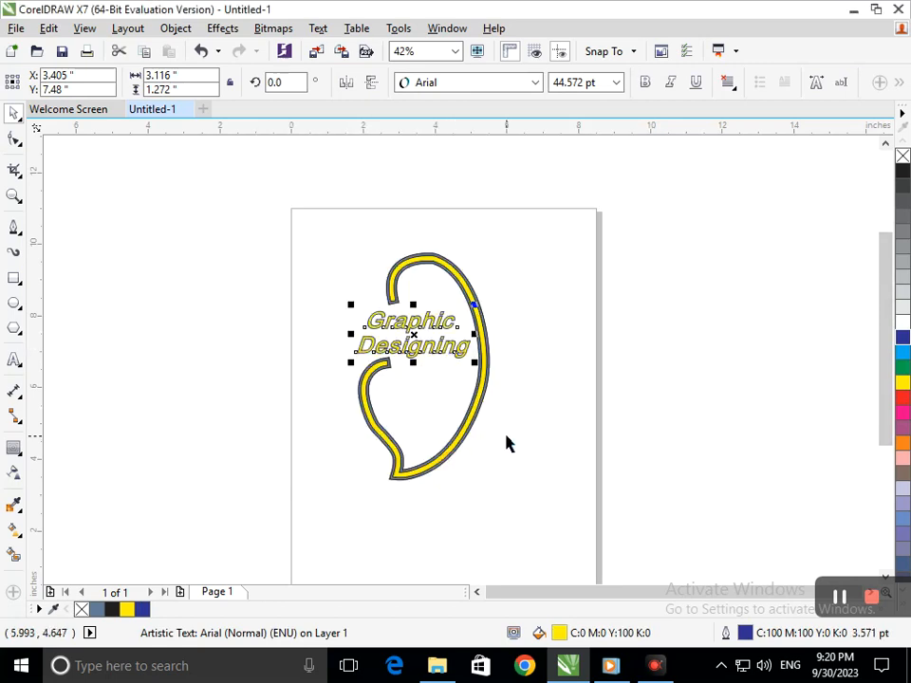
Increase the text's outline width to 8 pt.
{"action": "key", "text": "F12"}
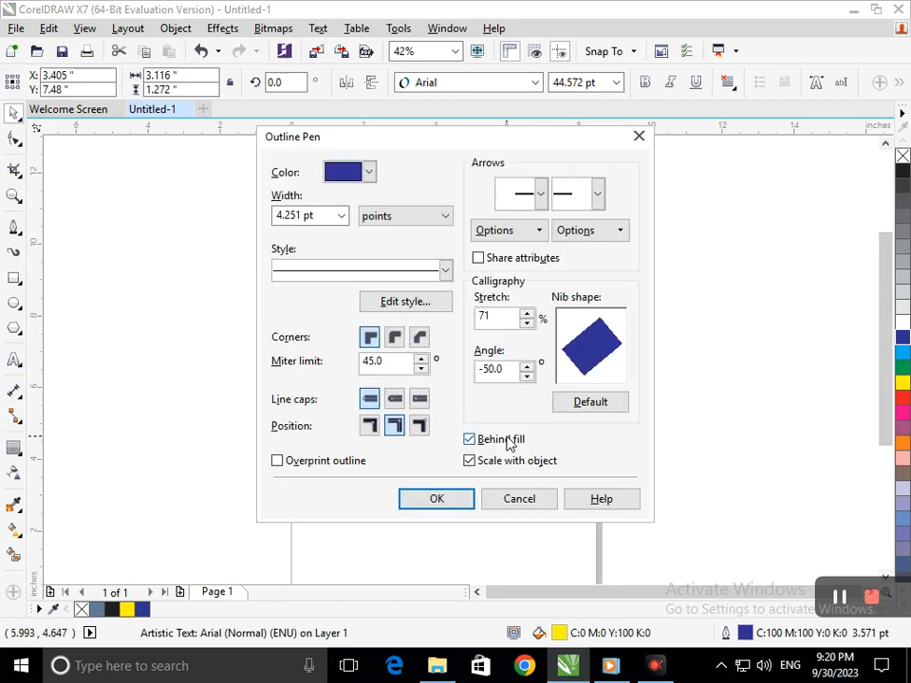
{"action": "left_click", "coordinate": [339, 216]}
{"action": "left_click", "coordinate": [311, 325]}
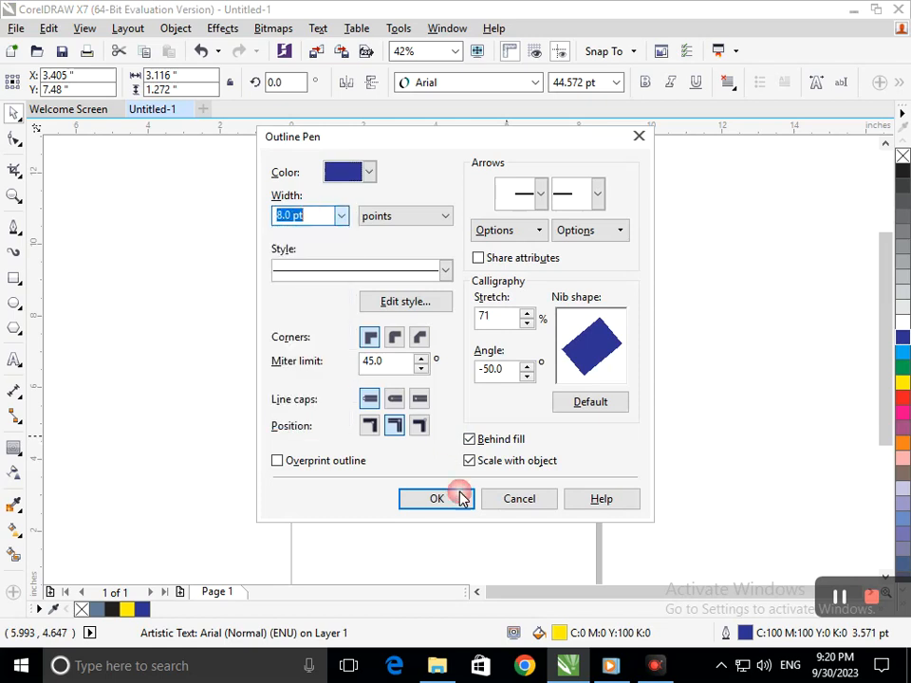
{"action": "left_click", "coordinate": [436, 497]}
{"action": "left_click", "coordinate": [500, 432]}
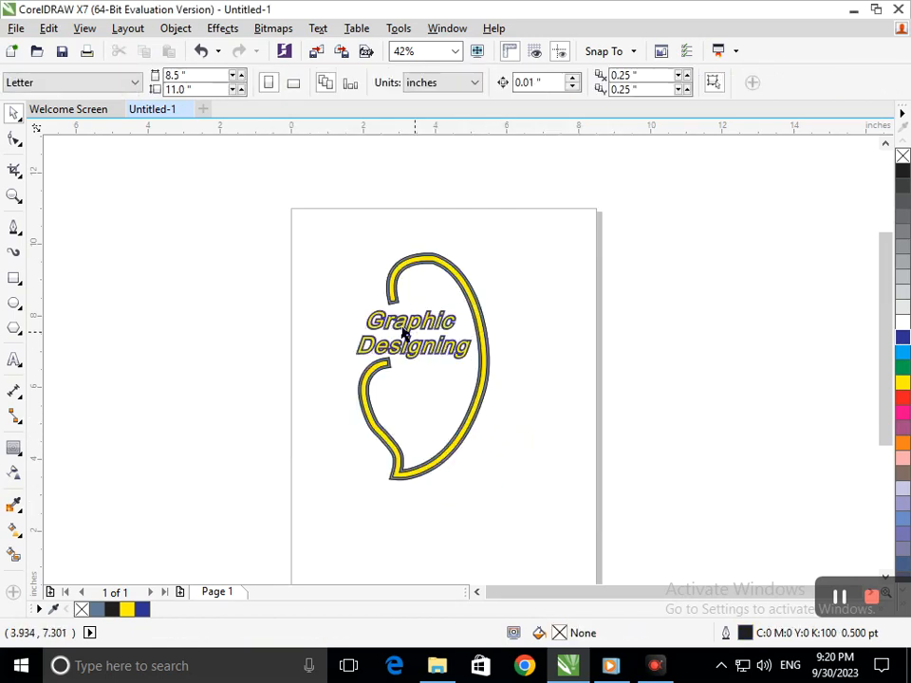
Scale the "Graphic Designing" text down slightly and shift it a little to the right inside the curve.
{"action": "scroll", "coordinate": [305, 292], "scroll_direction": "down", "scroll_amount": 2}
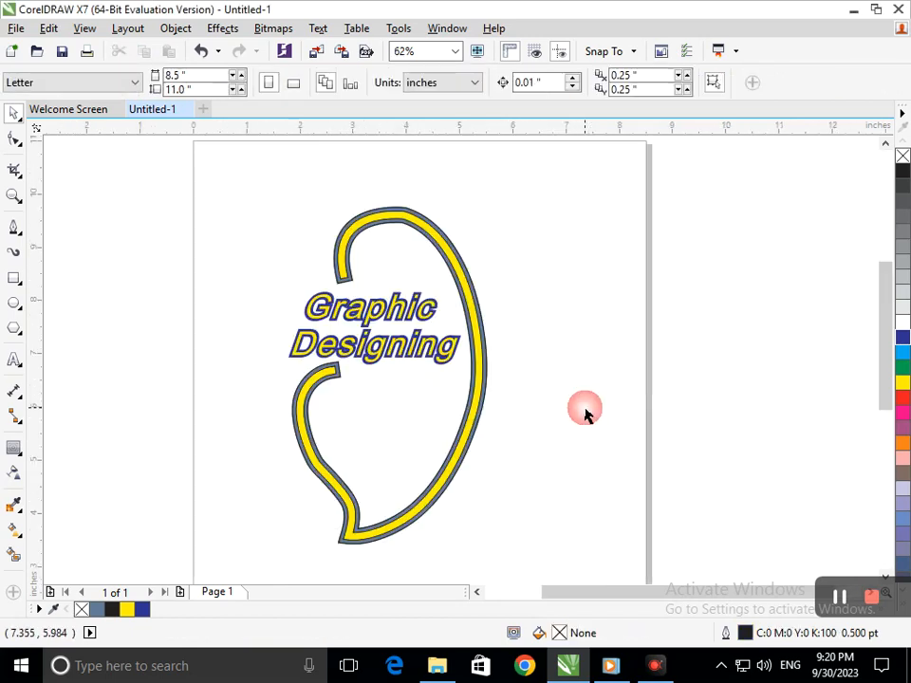
{"action": "left_click", "coordinate": [431, 353]}
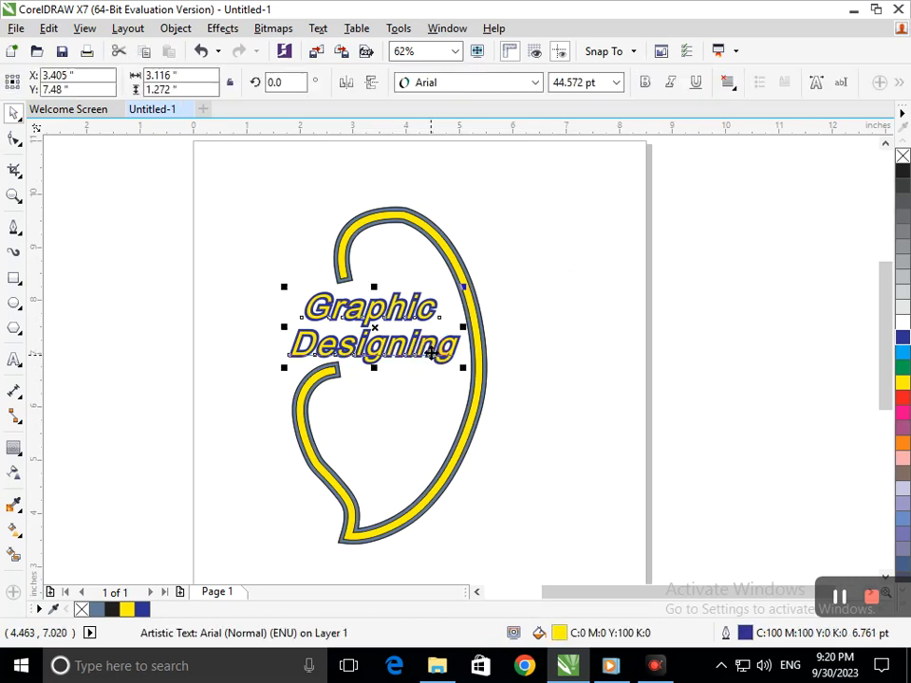
{"action": "left_click_drag", "start_coordinate": [285, 368], "coordinate": [302, 365]}
{"action": "mouse_move", "coordinate": [385, 349]}
{"action": "left_mouse_down"}
{"action": "mouse_move", "coordinate": [371, 349]}
{"action": "mouse_move", "coordinate": [404, 347]}
{"action": "mouse_move", "coordinate": [395, 346]}
{"action": "left_mouse_up"}
{"action": "left_click", "coordinate": [544, 378]}
Move the yellow band out of the curve, scale it to about 33%, and place it inside the curve below the text.
{"action": "scroll", "coordinate": [480, 362], "scroll_direction": "down", "scroll_amount": 3}
{"action": "key", "text": "F2"}
{"action": "left_click_drag", "start_coordinate": [258, 179], "coordinate": [677, 446]}
{"action": "scroll", "coordinate": [559, 527], "scroll_direction": "up", "scroll_amount": 1}
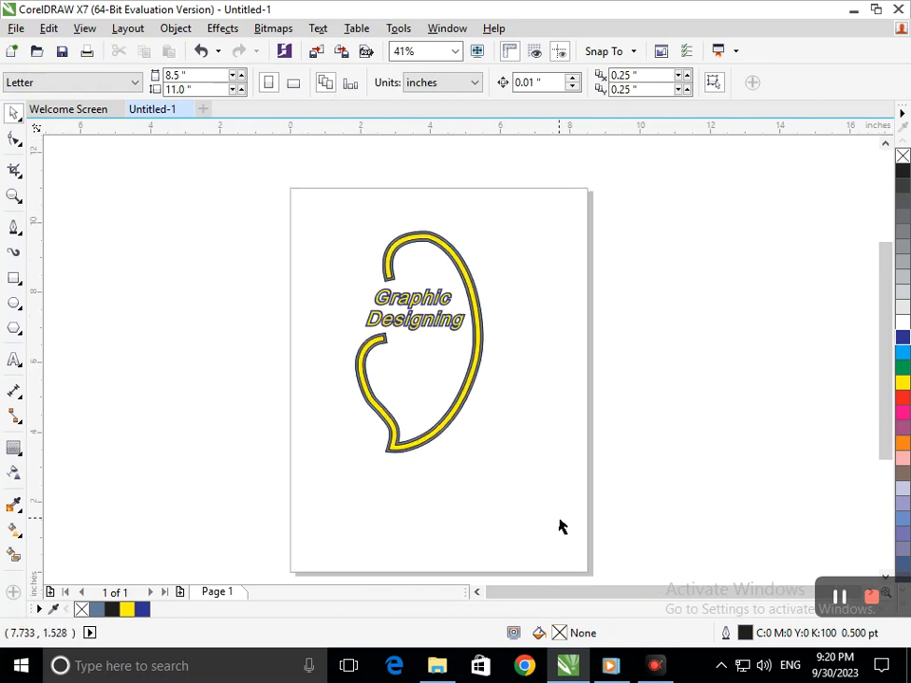
{"action": "left_click_drag", "start_coordinate": [439, 439], "coordinate": [645, 460]}
{"action": "left_click_drag", "start_coordinate": [561, 480], "coordinate": [415, 428]}
{"action": "left_click", "coordinate": [452, 494]}
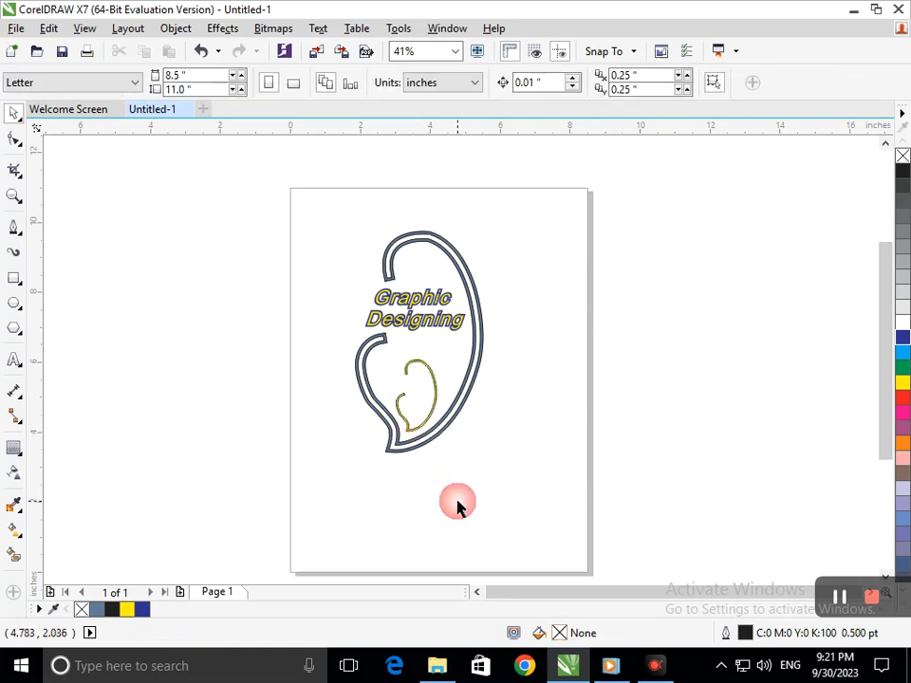
Try a dark blue outline with dark blue and yellow fills on the small curve below the text.
{"action": "left_click", "coordinate": [432, 398]}
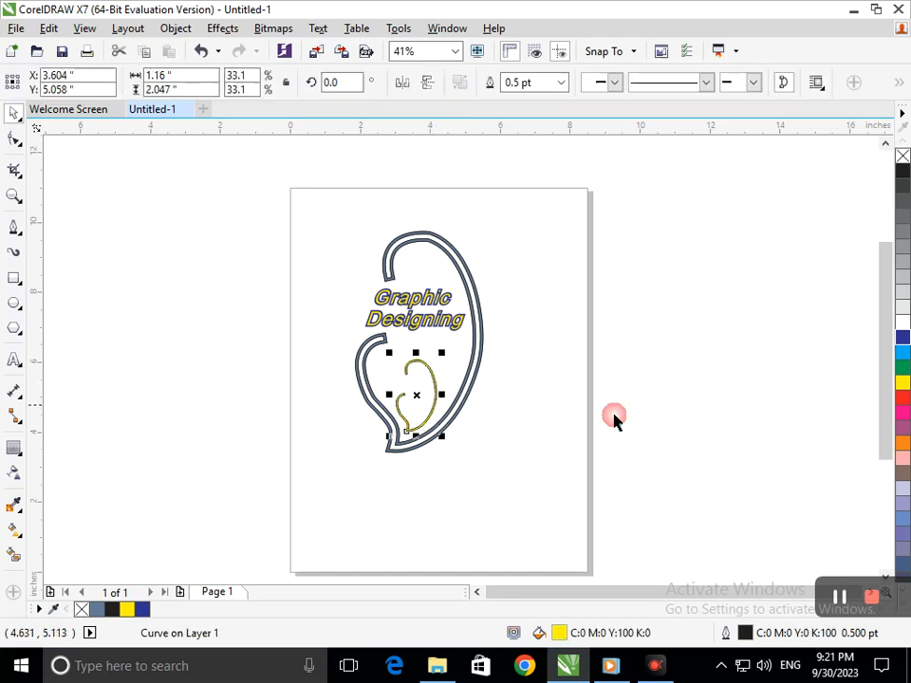
{"action": "right_click", "coordinate": [902, 339]}
{"action": "left_click", "coordinate": [902, 338]}
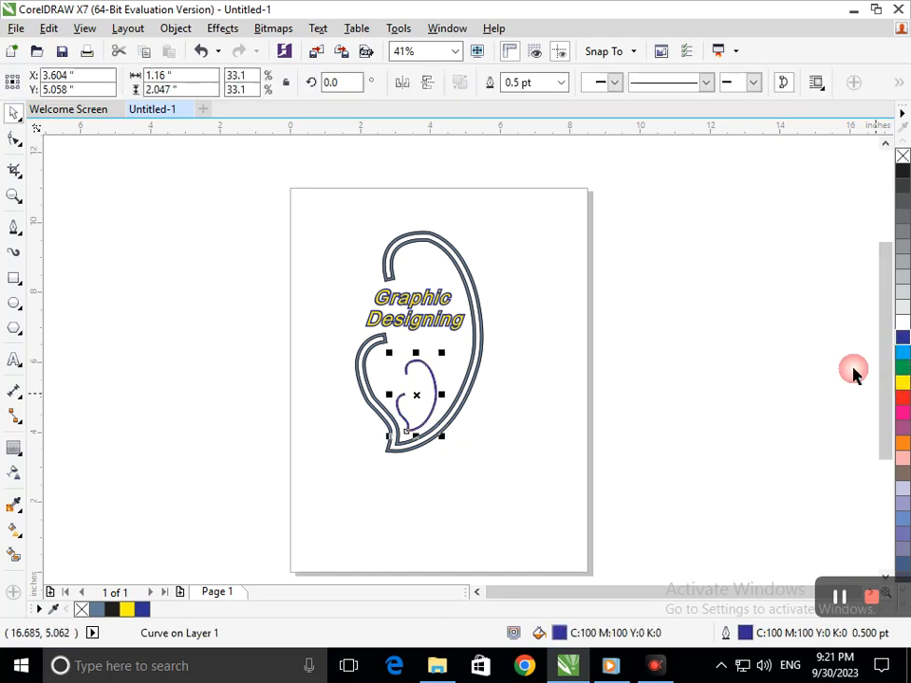
{"action": "left_click", "coordinate": [499, 514]}
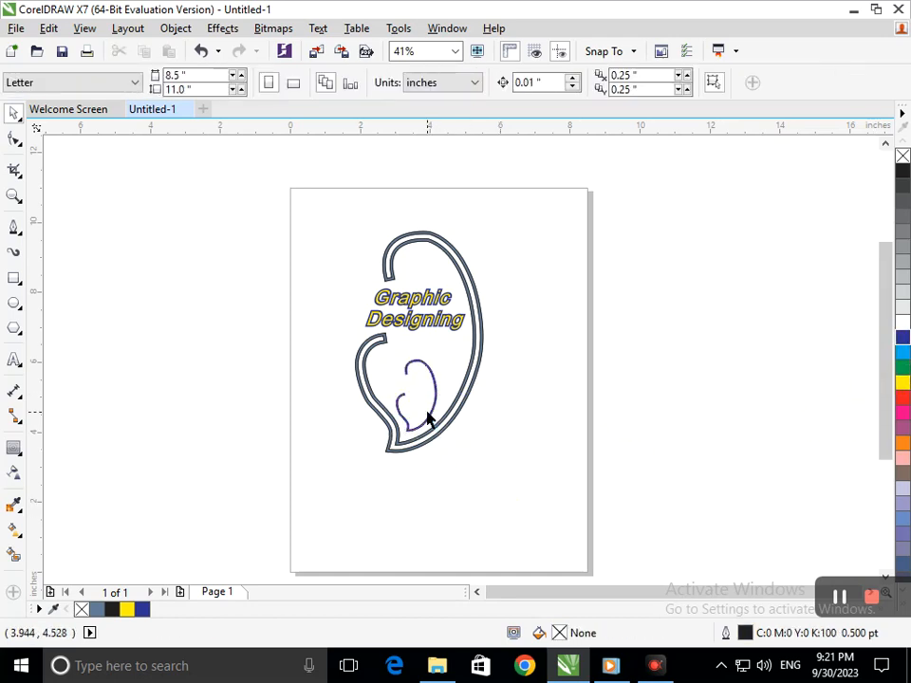
{"action": "left_click", "coordinate": [429, 414]}
{"action": "left_click", "coordinate": [901, 383]}
{"action": "left_click", "coordinate": [515, 504]}
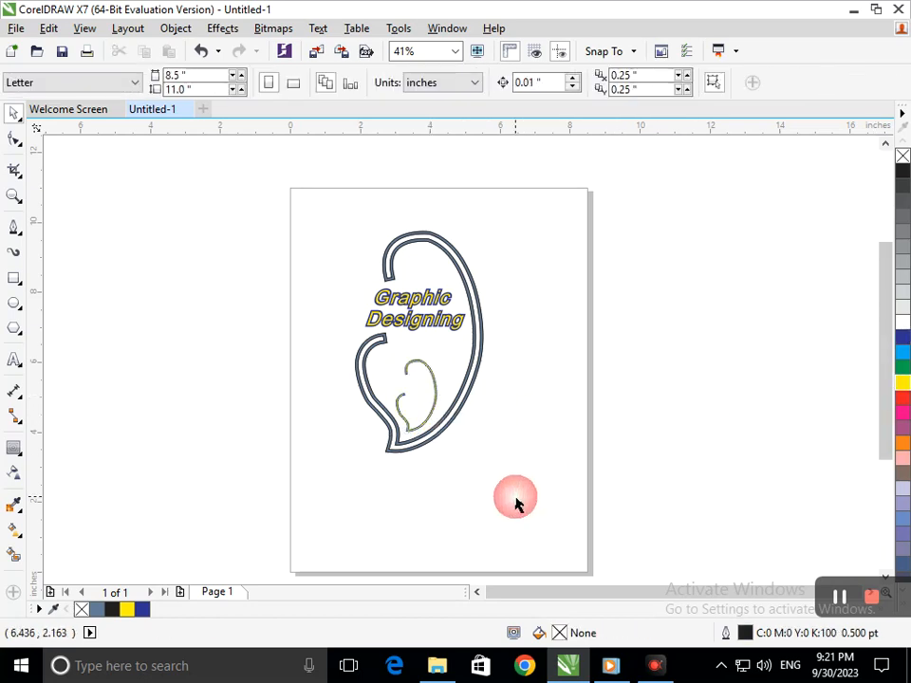
Try dark blue, cyan and purple fills on the small inner curve.
{"action": "left_click", "coordinate": [432, 422]}
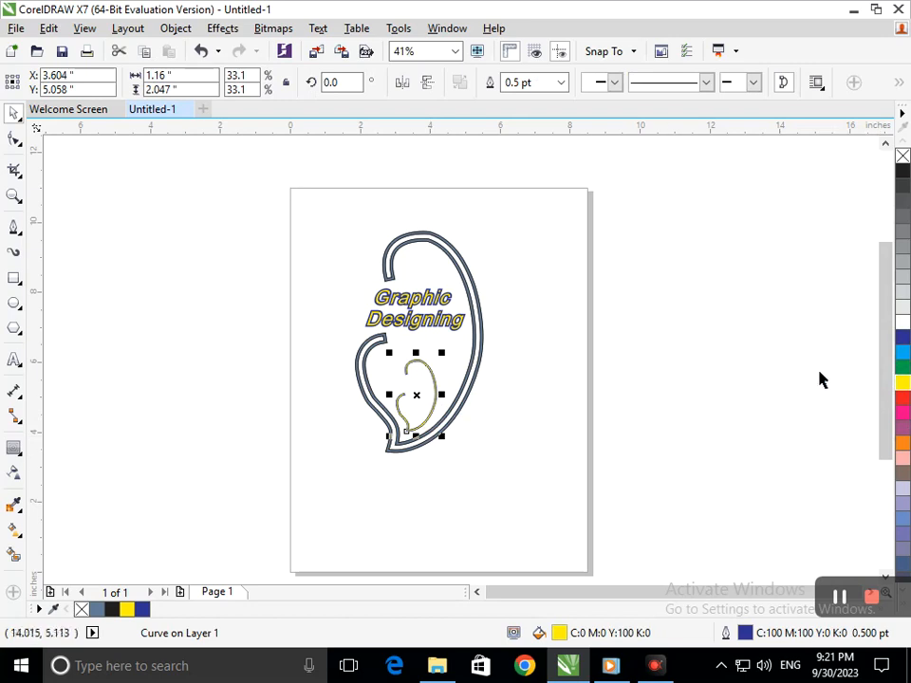
{"action": "left_click", "coordinate": [902, 337]}
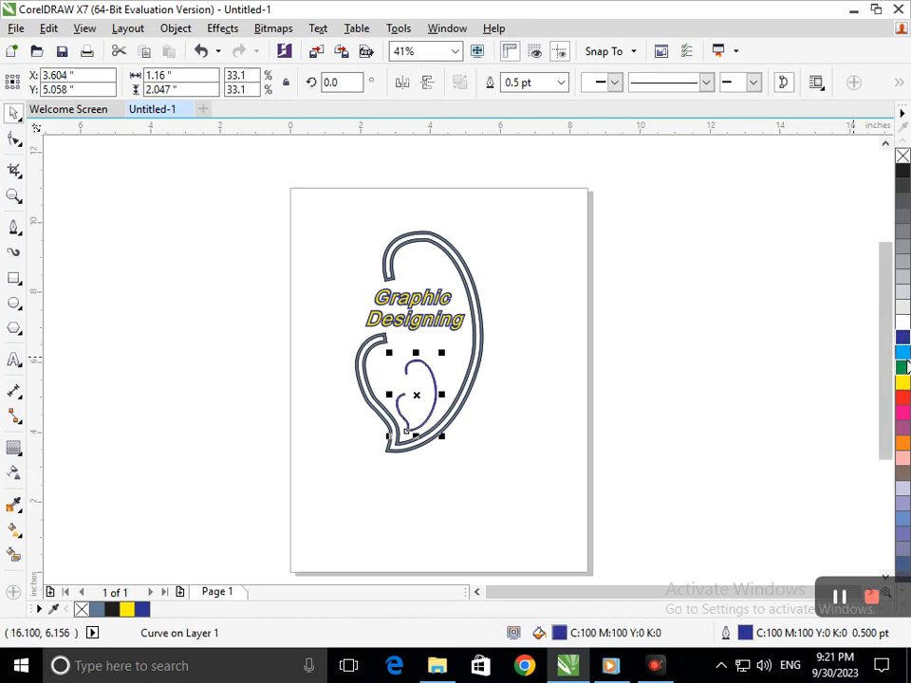
{"action": "left_click", "coordinate": [903, 352]}
{"action": "left_click", "coordinate": [518, 483]}
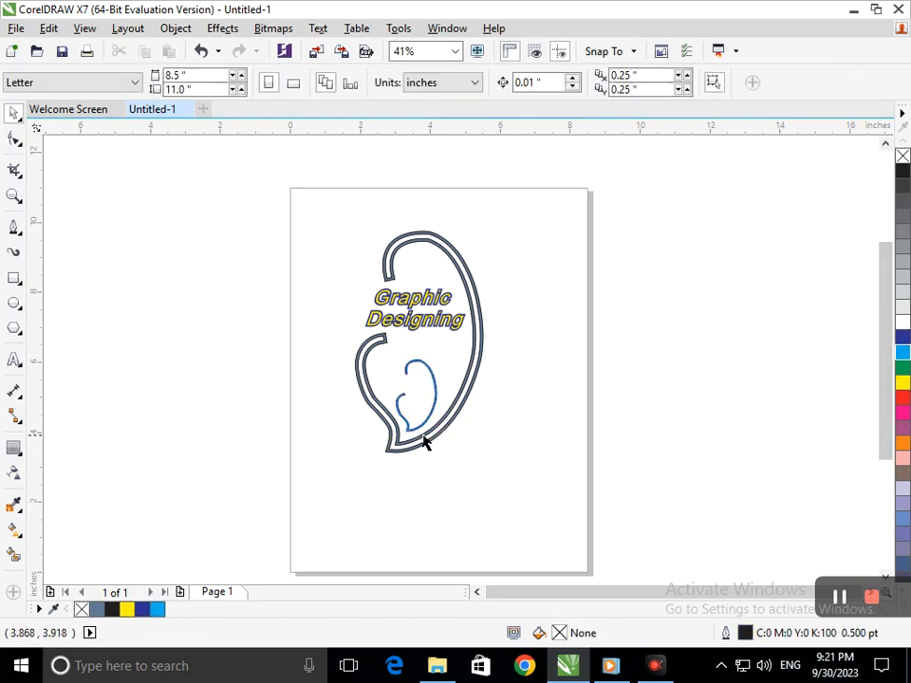
{"action": "left_click", "coordinate": [407, 430]}
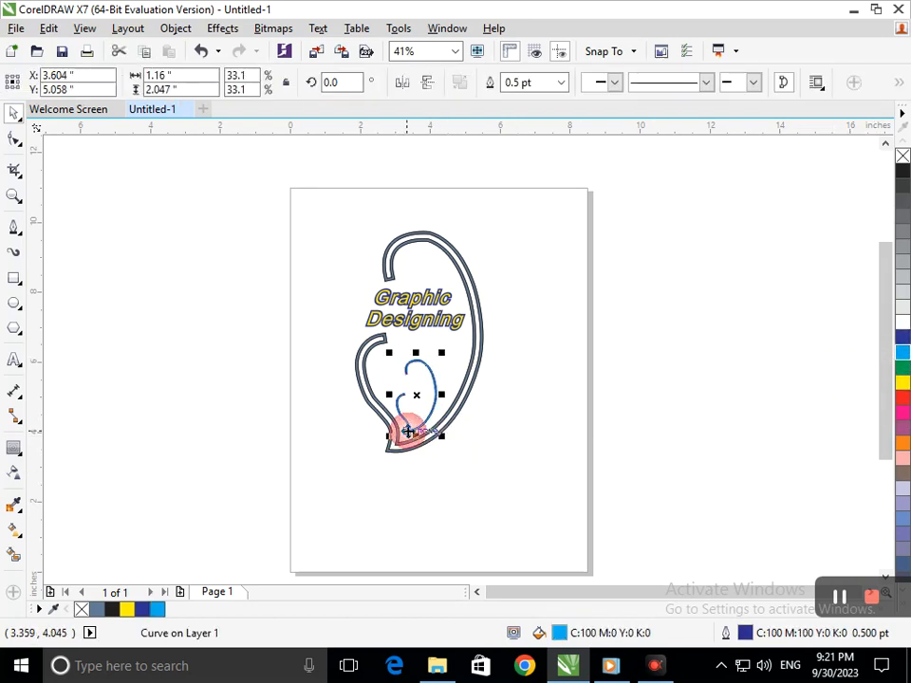
{"action": "left_click", "coordinate": [902, 427]}
{"action": "left_click", "coordinate": [482, 471]}
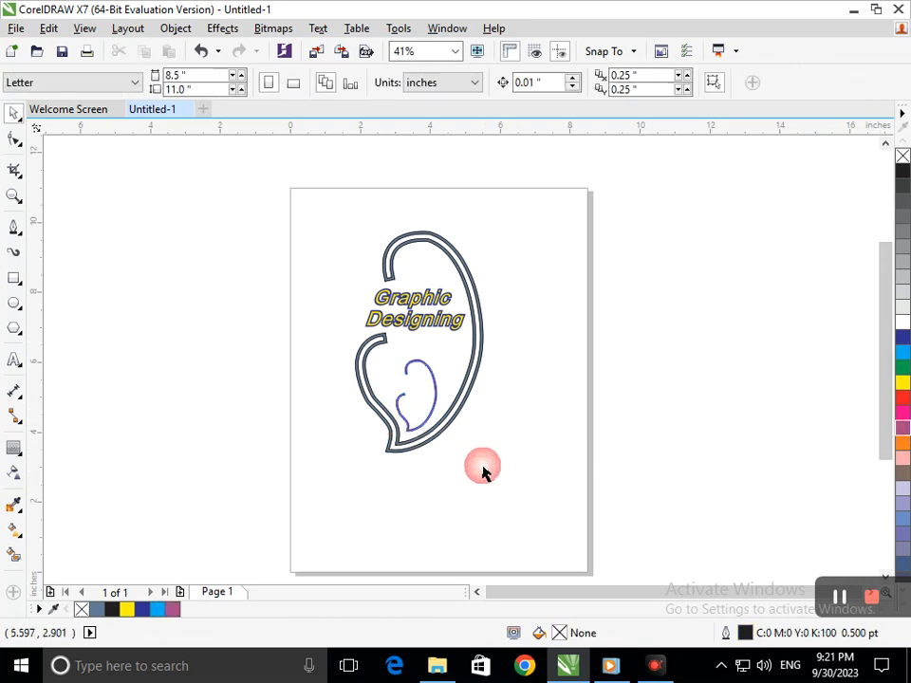
Set the small inner curve's outline width to 4 pt.
{"action": "left_click", "coordinate": [417, 428]}
{"action": "left_click", "coordinate": [558, 83]}
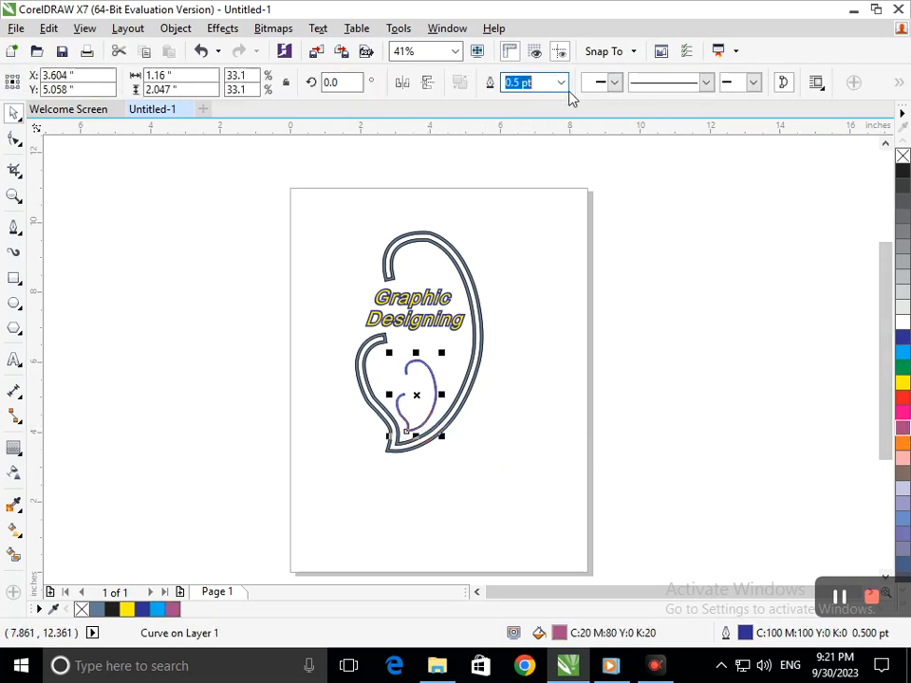
{"action": "left_click", "coordinate": [560, 83]}
{"action": "left_click", "coordinate": [562, 205]}
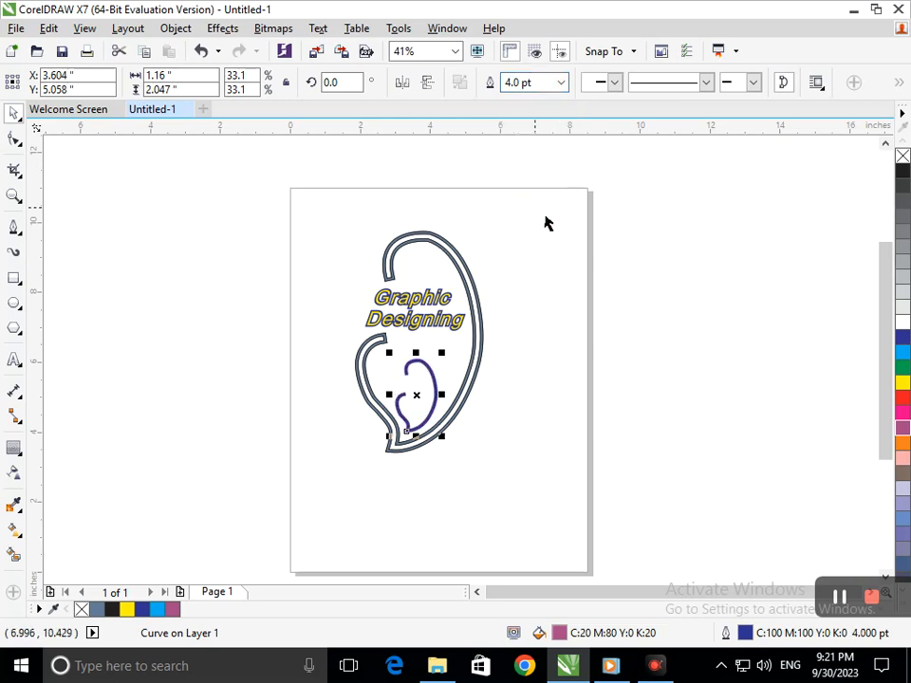
{"action": "left_click", "coordinate": [570, 329]}
Color the small inner curve's fill and outline black.
{"action": "left_click", "coordinate": [423, 425]}
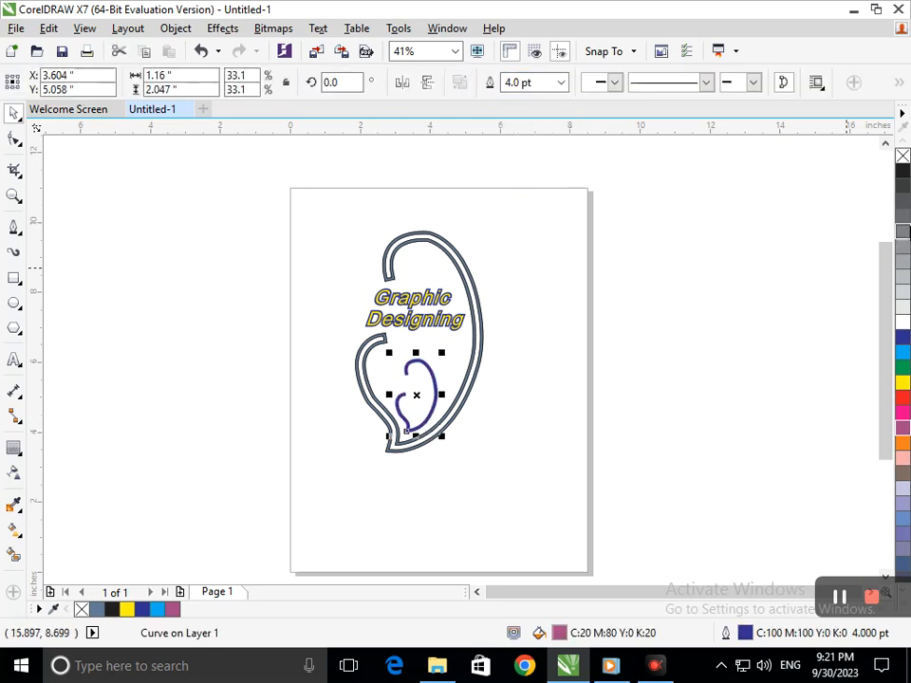
{"action": "left_click", "coordinate": [902, 171]}
{"action": "right_click", "coordinate": [902, 171]}
{"action": "left_click", "coordinate": [537, 438]}
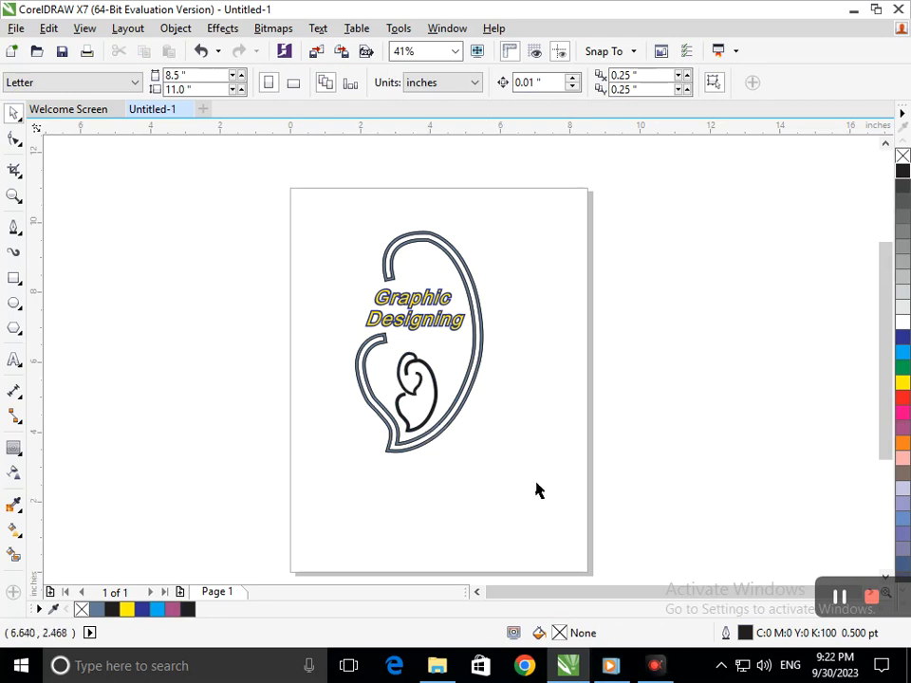
Align the unfilled large band with the blue-gray curve and fill it yellow.
{"action": "left_click", "coordinate": [437, 411]}
{"action": "key", "text": "F2"}
{"action": "left_click_drag", "start_coordinate": [309, 215], "coordinate": [524, 468]}
{"action": "left_click", "coordinate": [527, 495]}
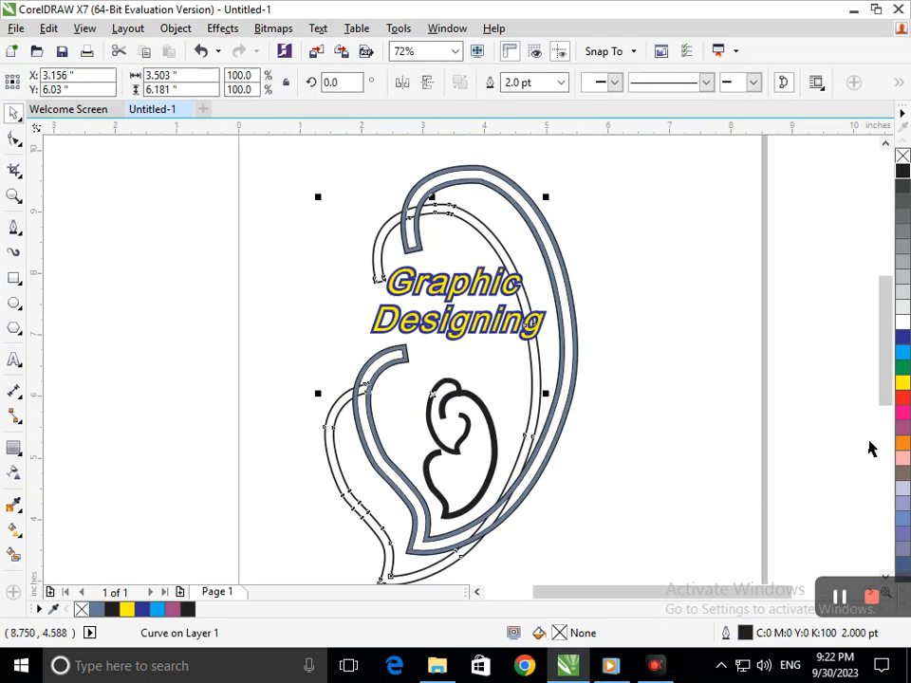
{"action": "left_click", "coordinate": [902, 391]}
{"action": "left_click", "coordinate": [902, 389]}
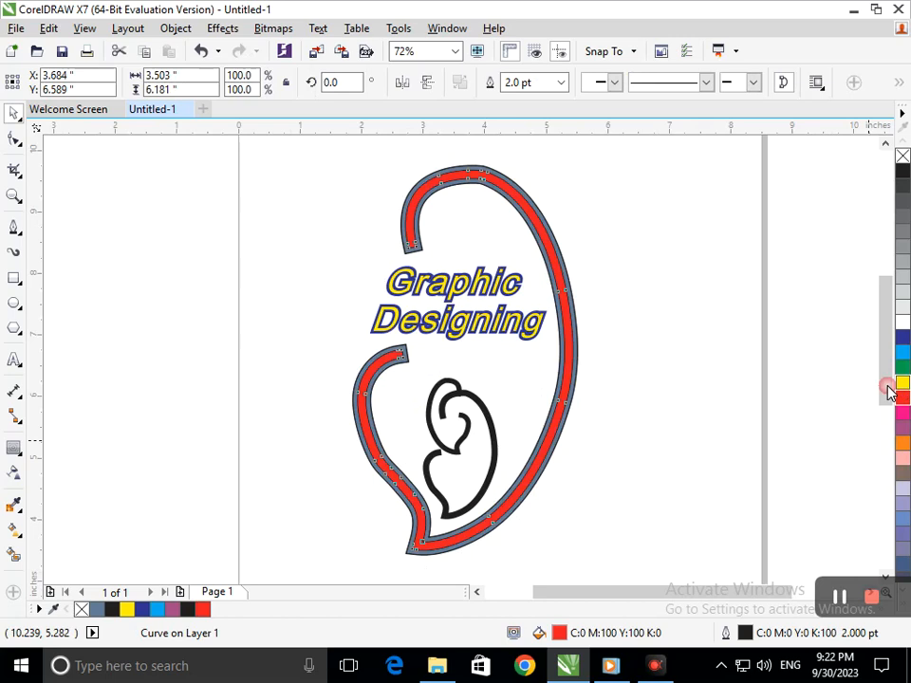
{"action": "left_click", "coordinate": [603, 456]}
{"action": "key", "text": "F3"}
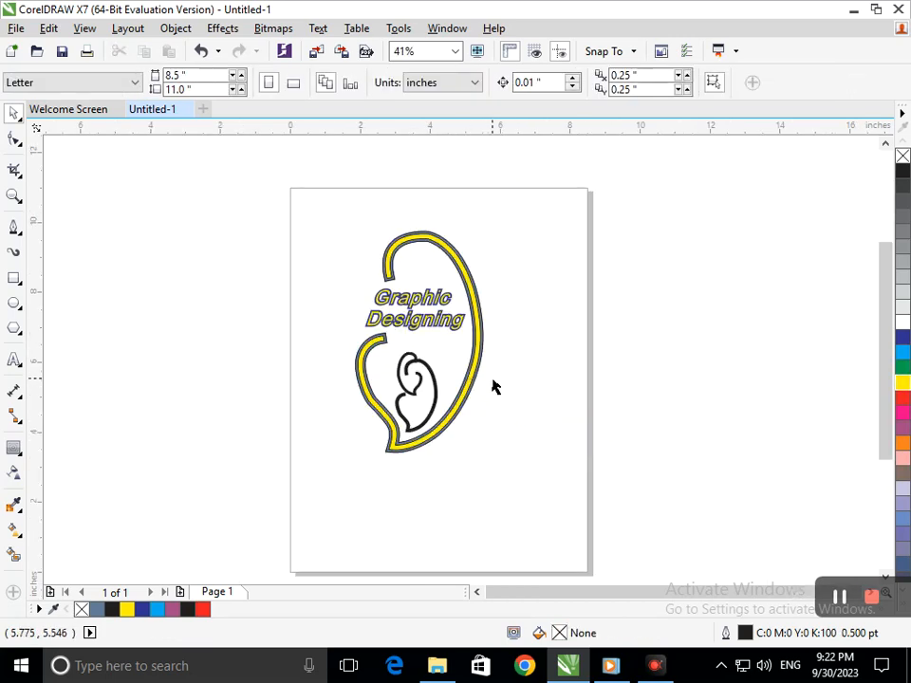
Select all the logo's objects on the page and group them.
{"action": "left_click_drag", "start_coordinate": [295, 189], "coordinate": [549, 523]}
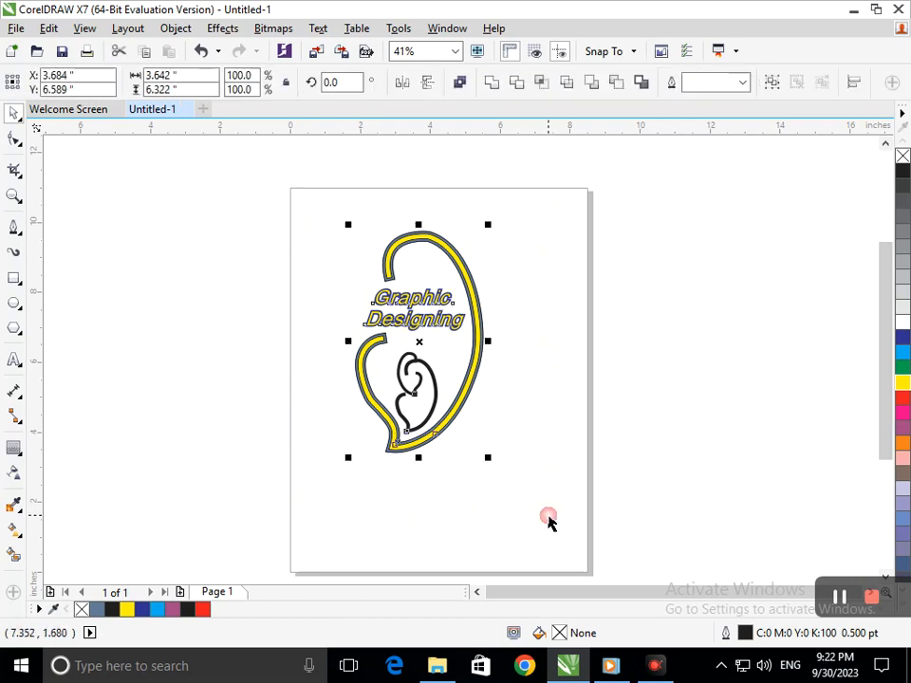
{"action": "key", "text": "ctrl+g"}
{"action": "key", "text": "Escape"}
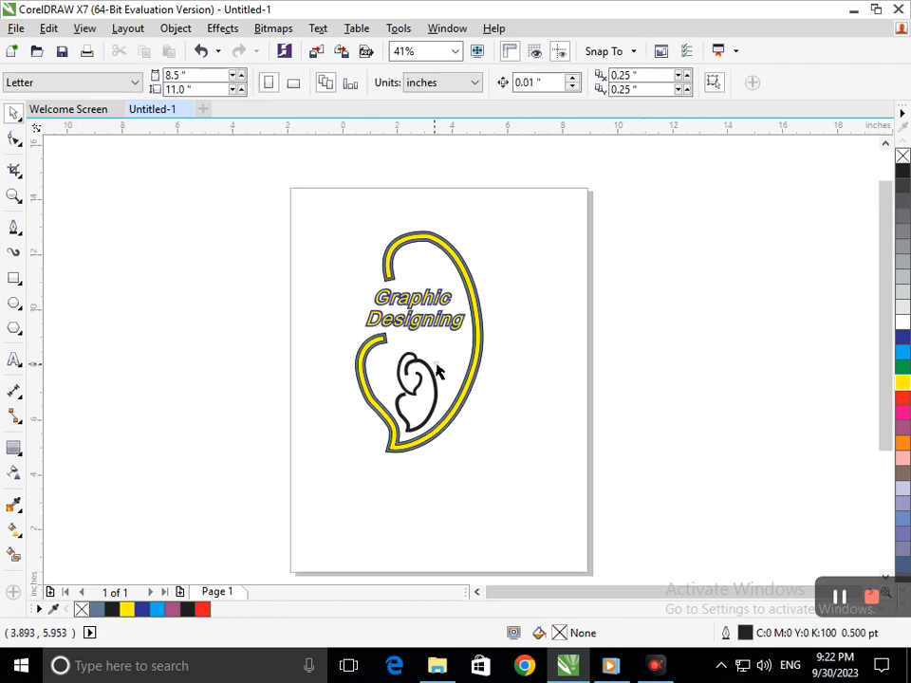
Move the grouped logo off the page to the empty area on its upper left.
{"action": "scroll", "coordinate": [433, 439], "scroll_direction": "down", "scroll_amount": 1}
{"action": "left_click_drag", "start_coordinate": [433, 438], "coordinate": [199, 356]}
{"action": "left_click", "coordinate": [155, 252]}
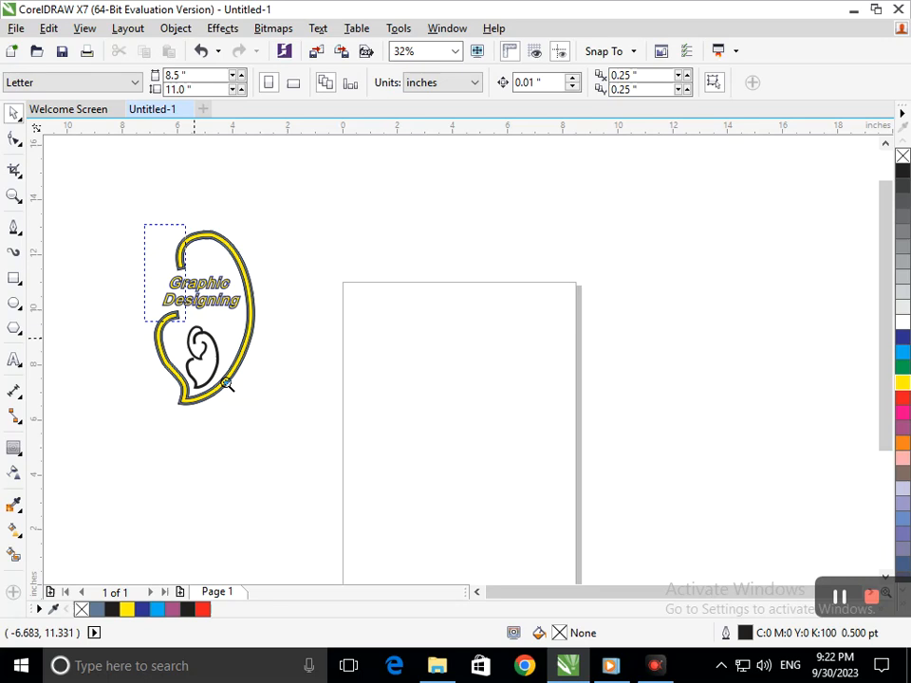
{"action": "left_click_drag", "start_coordinate": [227, 383], "coordinate": [266, 417]}
{"action": "left_click_drag", "start_coordinate": [203, 354], "coordinate": [121, 334]}
{"action": "left_click", "coordinate": [189, 394]}
{"action": "left_click_drag", "start_coordinate": [54, 190], "coordinate": [186, 383]}
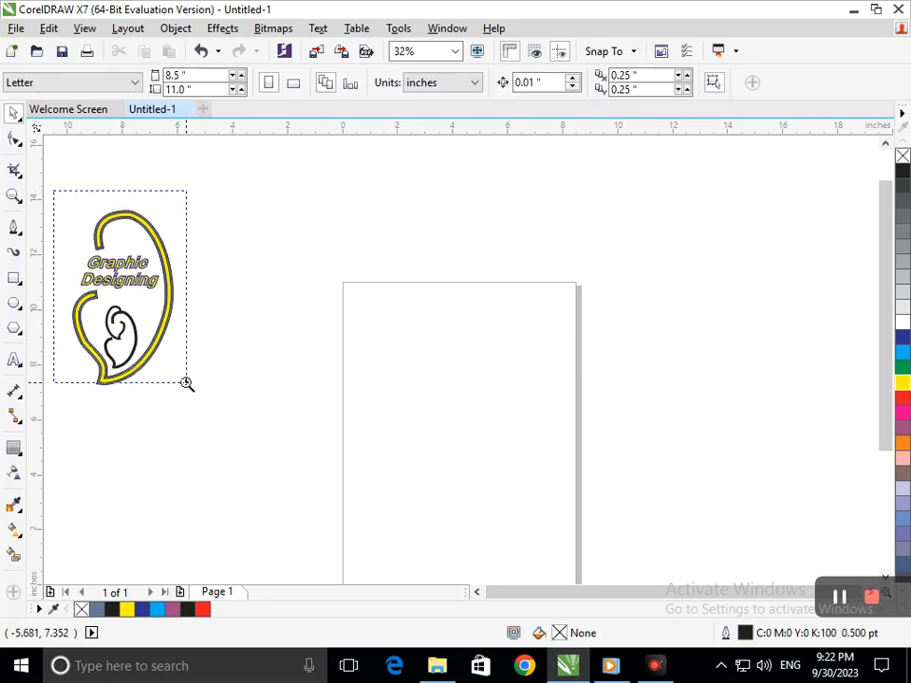
Scale the grouped logo down, fine-tune its size by enlarging it slightly, and deselect it.
{"action": "left_click", "coordinate": [398, 560]}
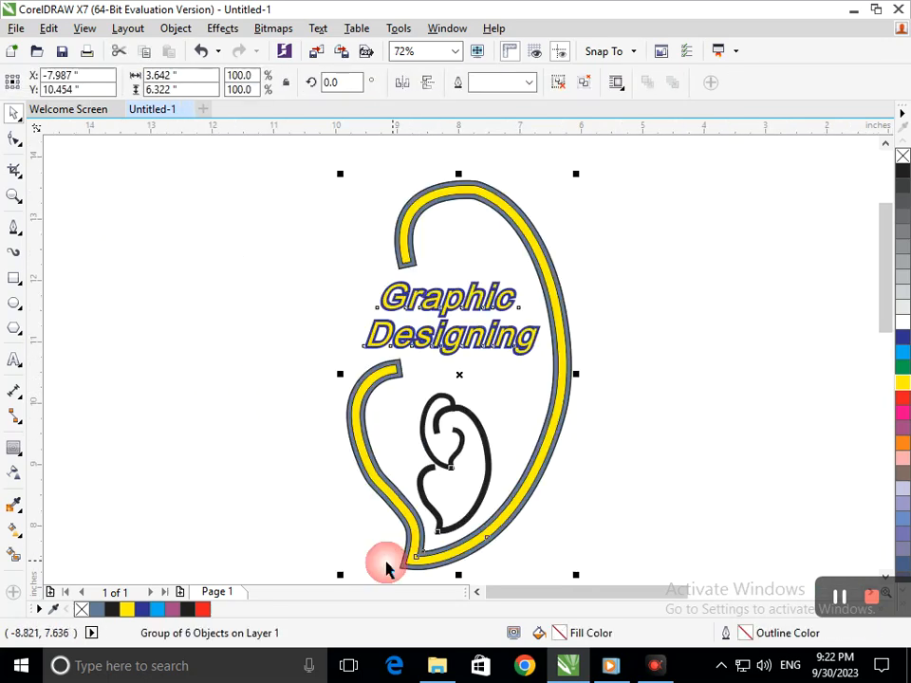
{"action": "left_click_drag", "start_coordinate": [337, 575], "coordinate": [392, 488]}
{"action": "left_click", "coordinate": [689, 426]}
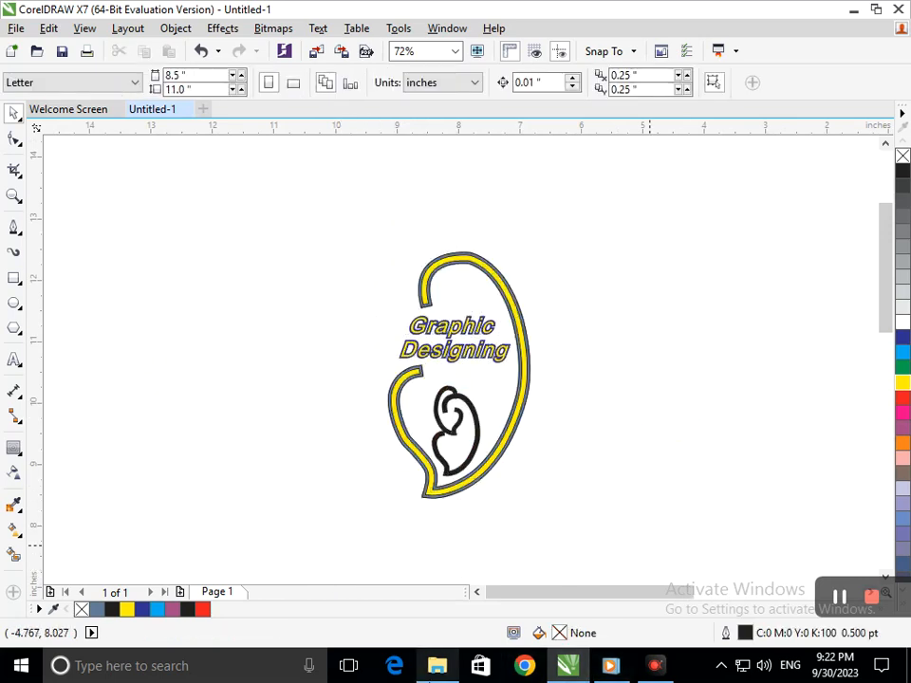
{"action": "left_click", "coordinate": [429, 494]}
{"action": "left_click_drag", "start_coordinate": [379, 510], "coordinate": [373, 517]}
{"action": "left_click", "coordinate": [574, 452]}
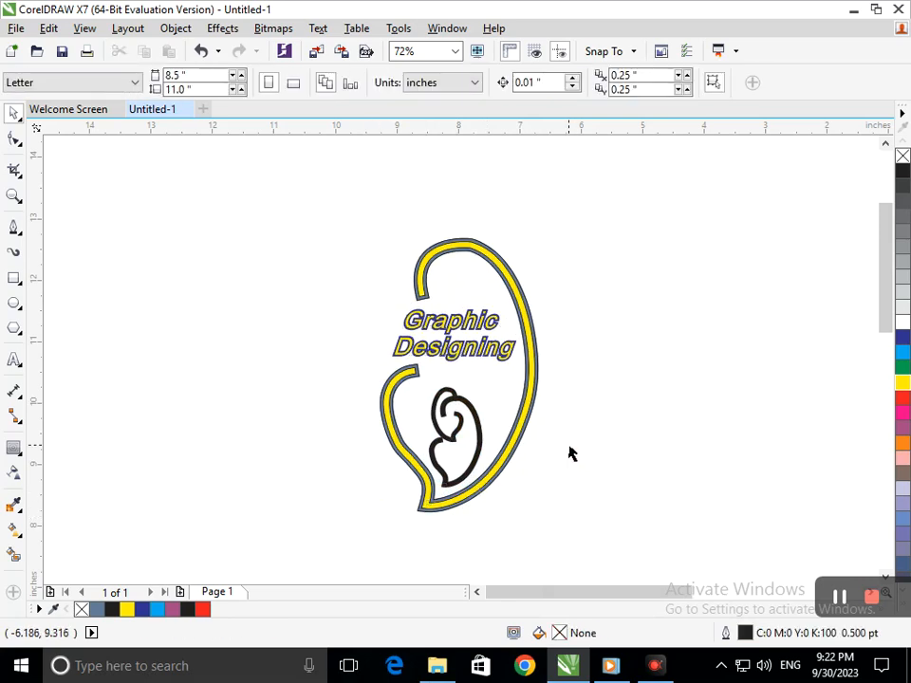